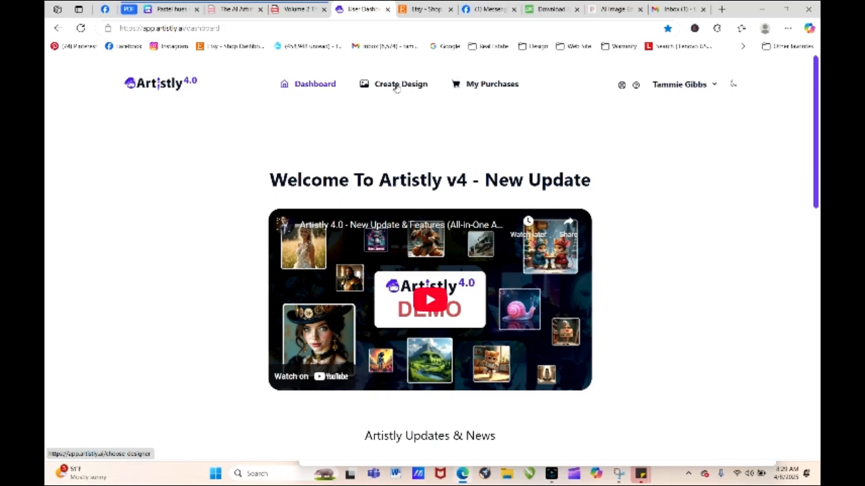
- Enter the Fast AI Image Designer in Artistly and open the Personal Designs gallery
click(399, 87)
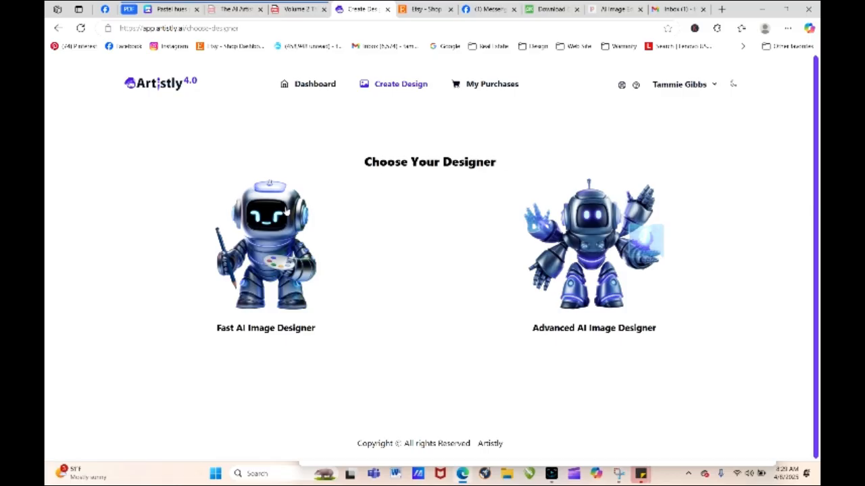
click(255, 258)
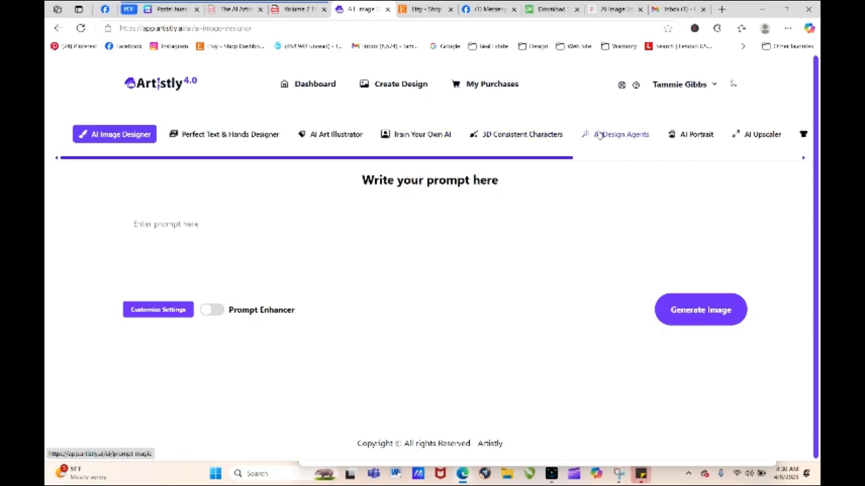
drag(570, 158, 449, 179)
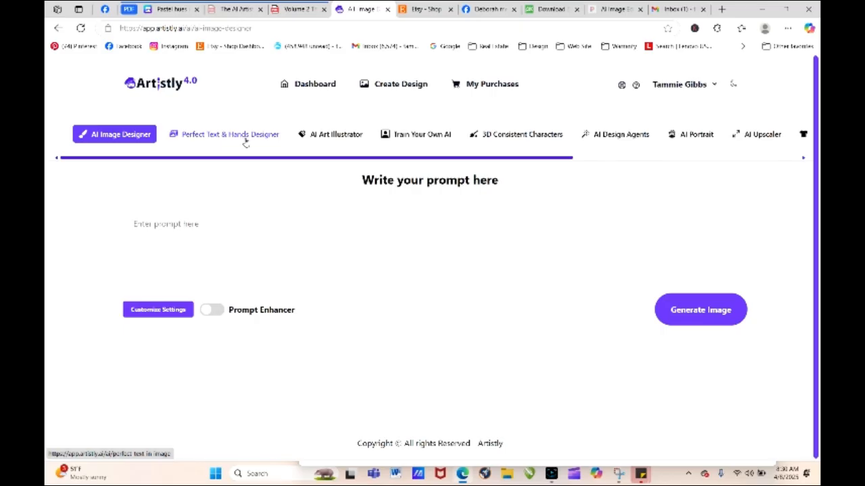
drag(266, 160, 691, 135)
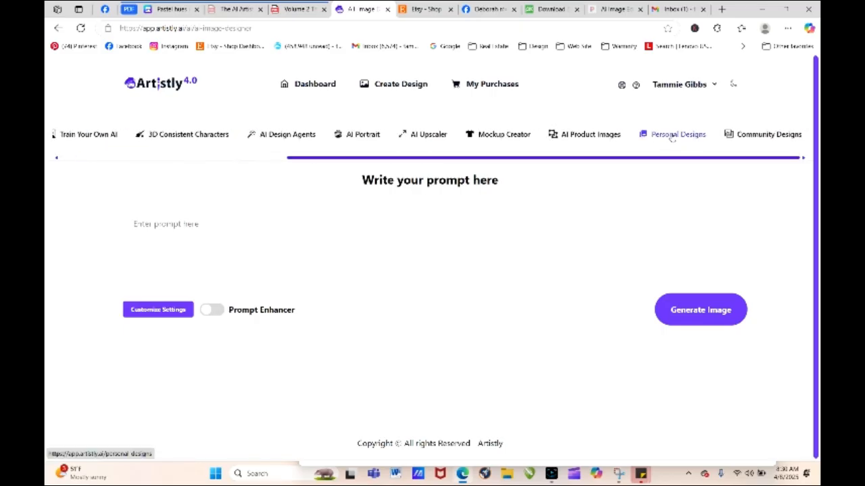
click(672, 136)
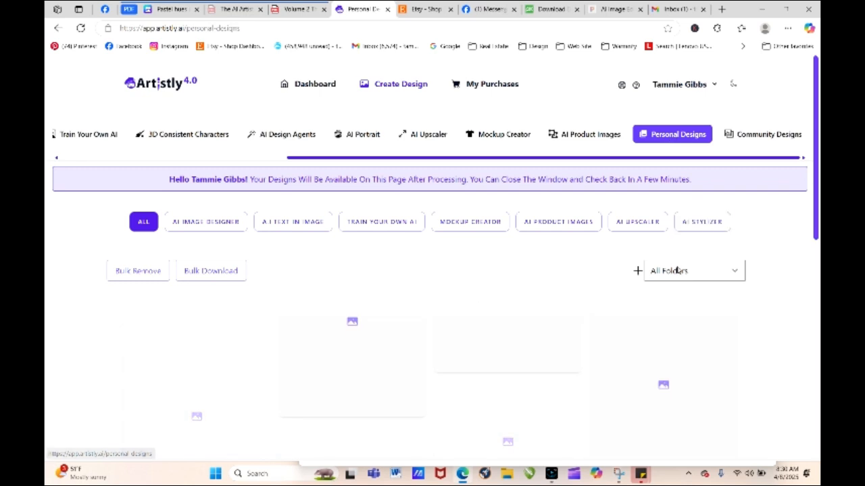
- Filter the personal designs by the Mirror Magic folder
click(661, 272)
scroll(676, 131, down, 1)
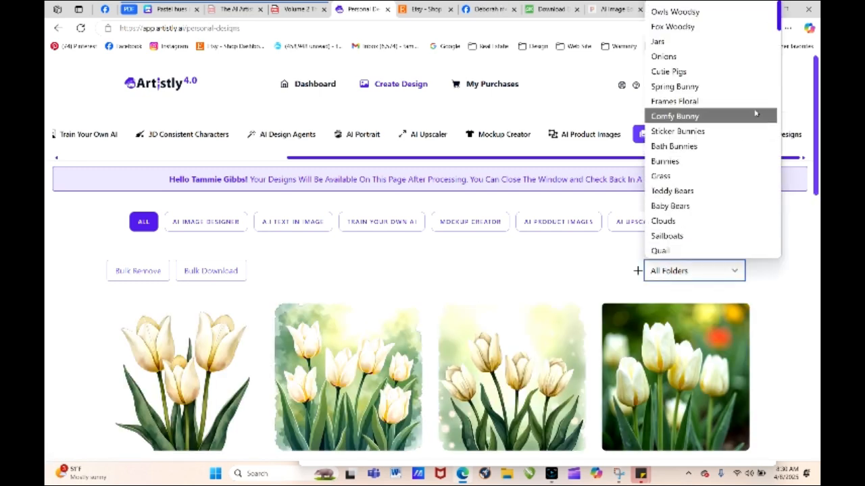
mouse_move(779, 24)
mouse_down()
mouse_move(763, 271)
mouse_move(779, 31)
mouse_up()
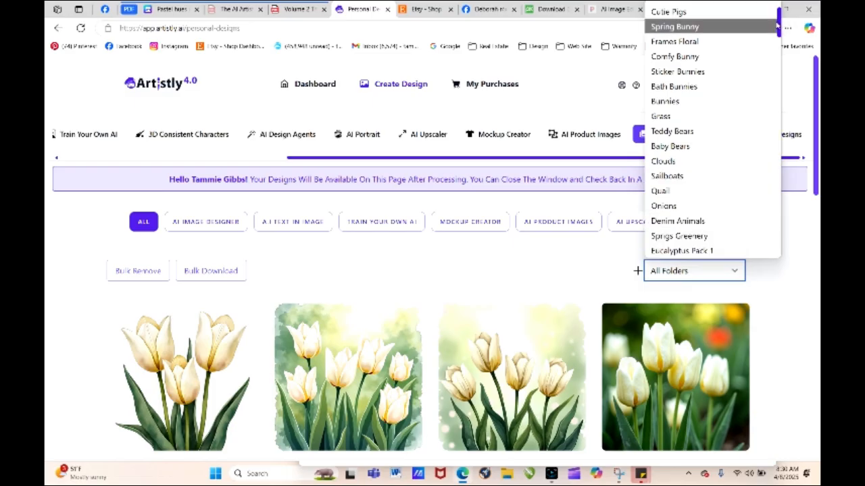
drag(779, 30, 764, 257)
click(701, 252)
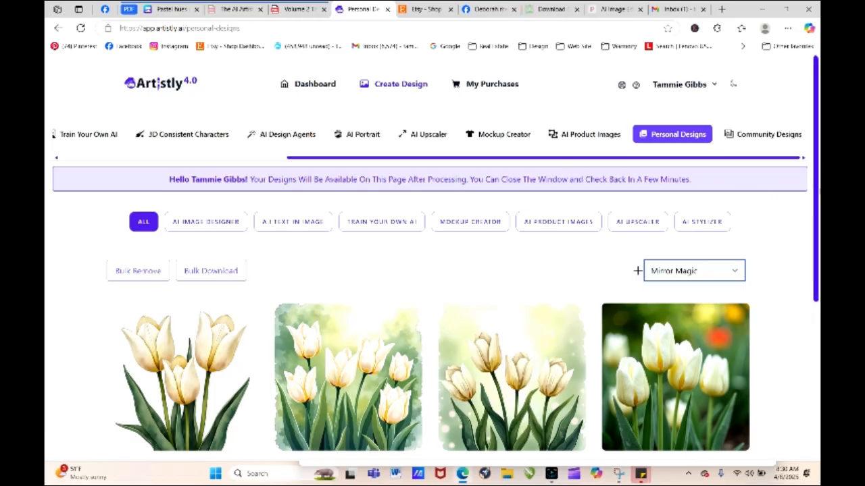
- Look over the tulip images in the Mirror Magic folder to compare their styles
scroll(817, 190, down, 1)
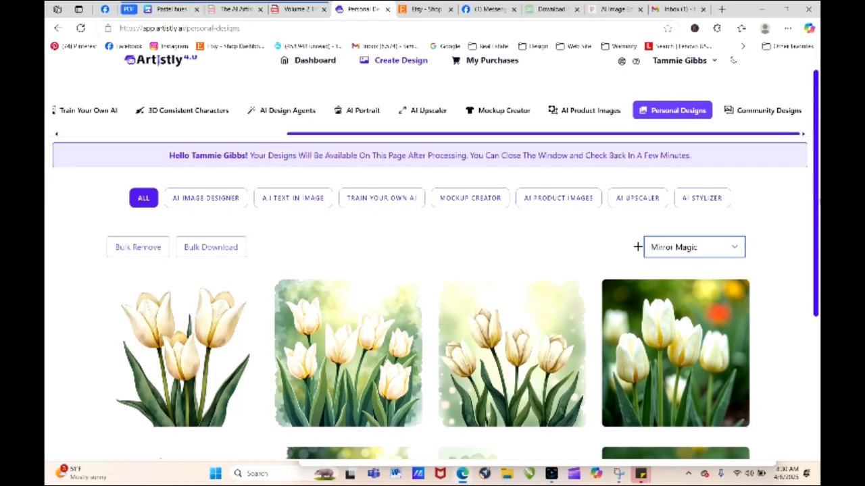
scroll(433, 270, down, 3)
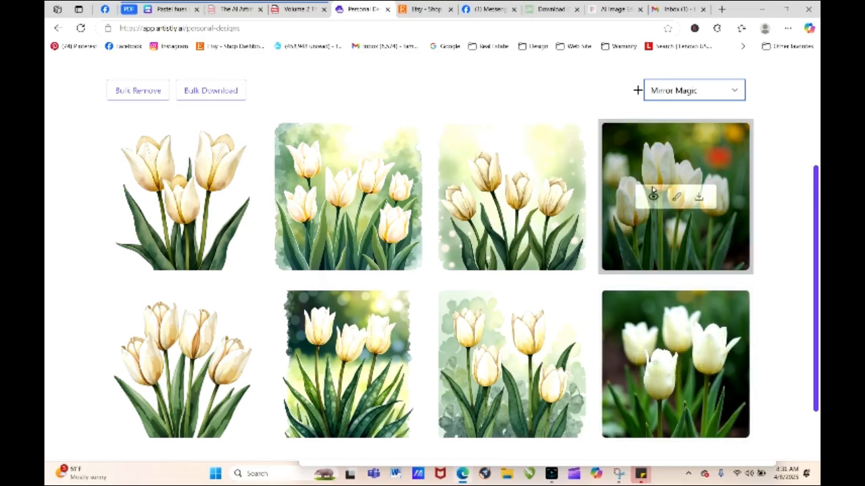
mouse_move(540, 208)
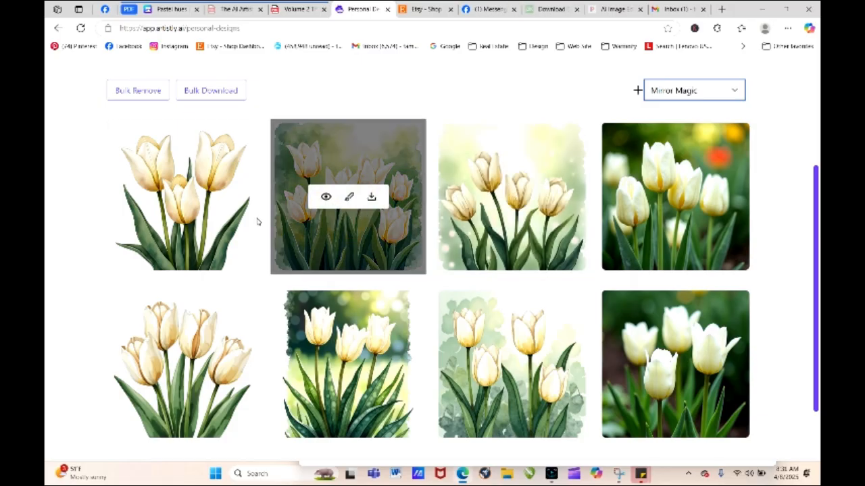
mouse_move(202, 219)
mouse_move(205, 346)
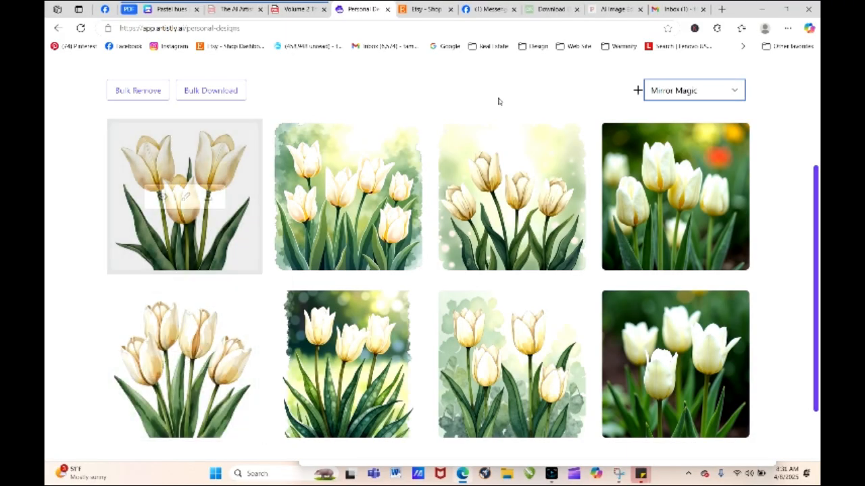
mouse_move(600, 160)
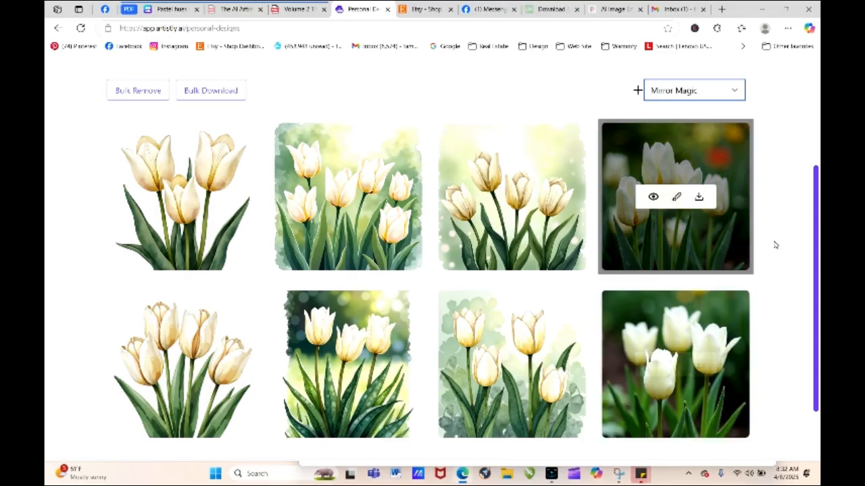
- Preview the flowers-9499374_1280 photo enlarged from the Downloads folder in File Explorer, and close the window
click(507, 474)
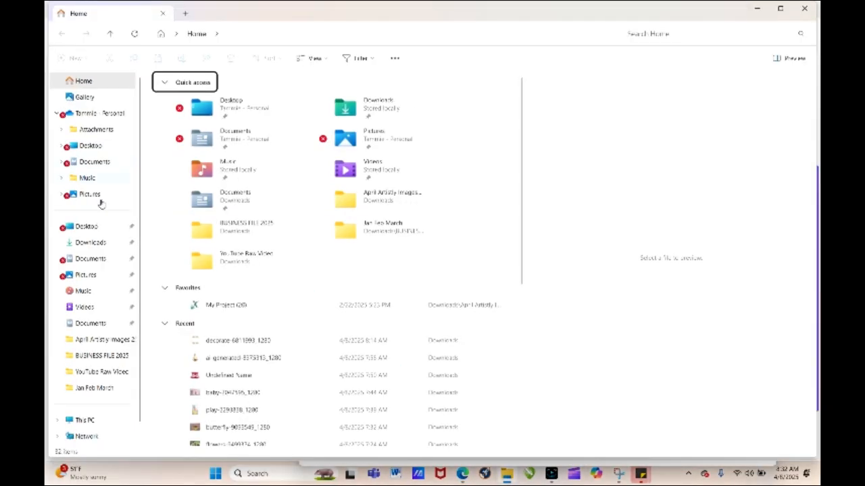
click(90, 242)
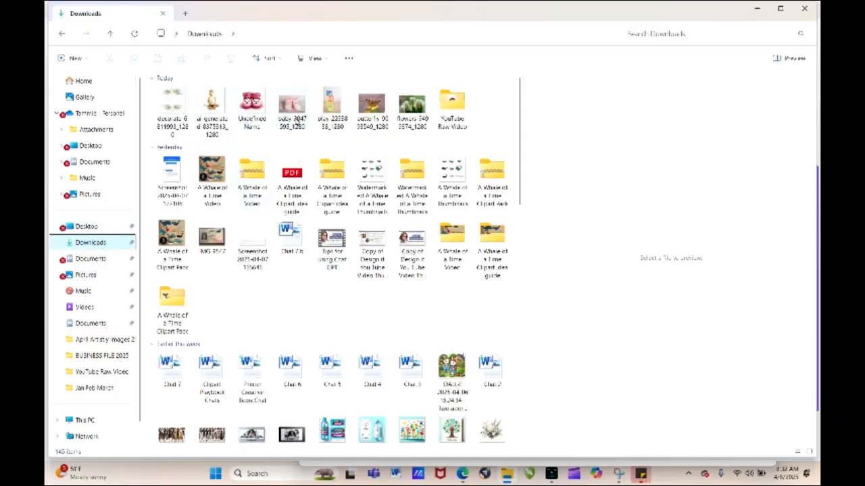
click(413, 115)
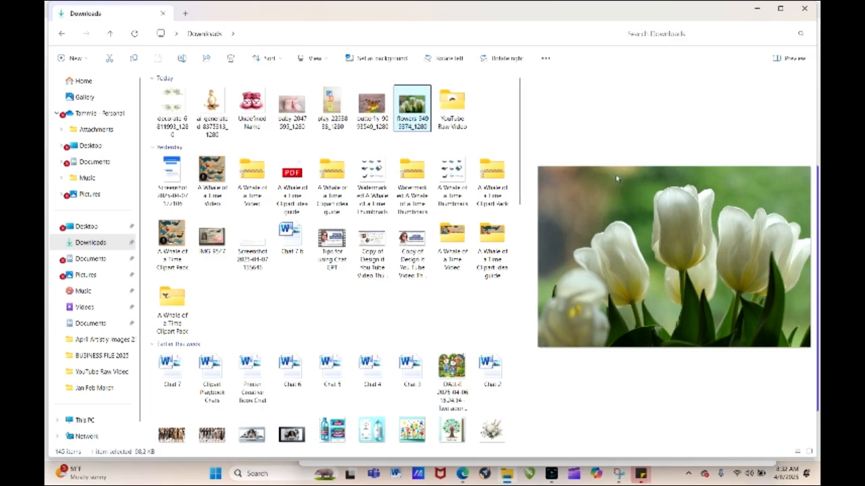
drag(522, 108, 284, 122)
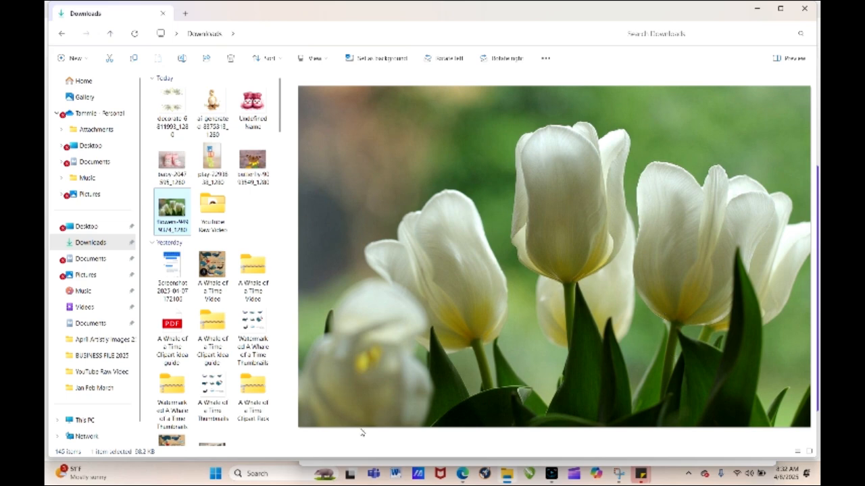
click(805, 8)
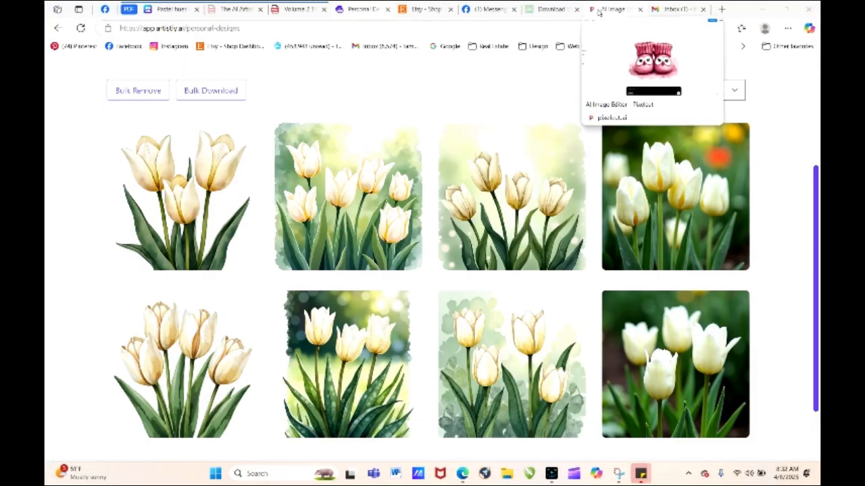
- Switch to Pixabay, dismiss the thank-you dialog, and open the full collection of free stock photos
click(540, 11)
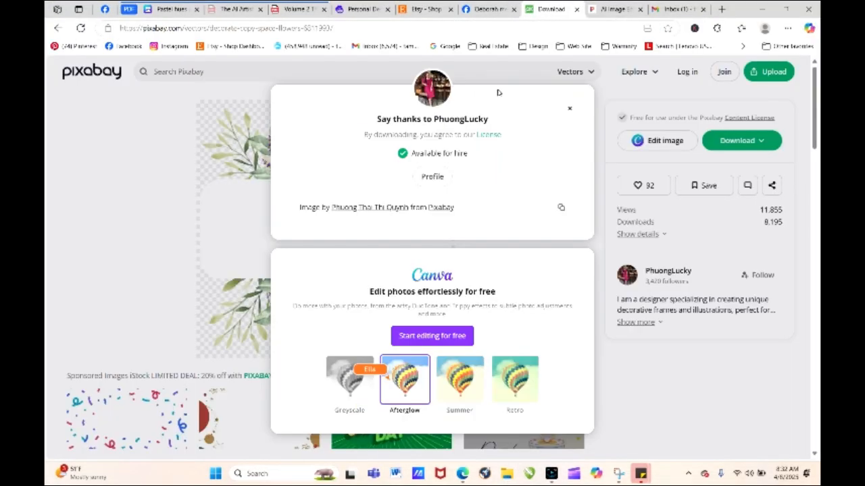
click(568, 110)
click(92, 70)
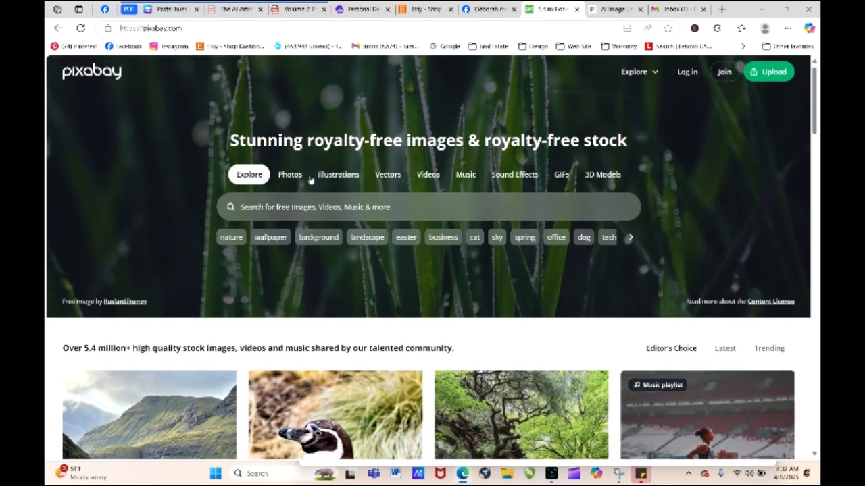
click(290, 174)
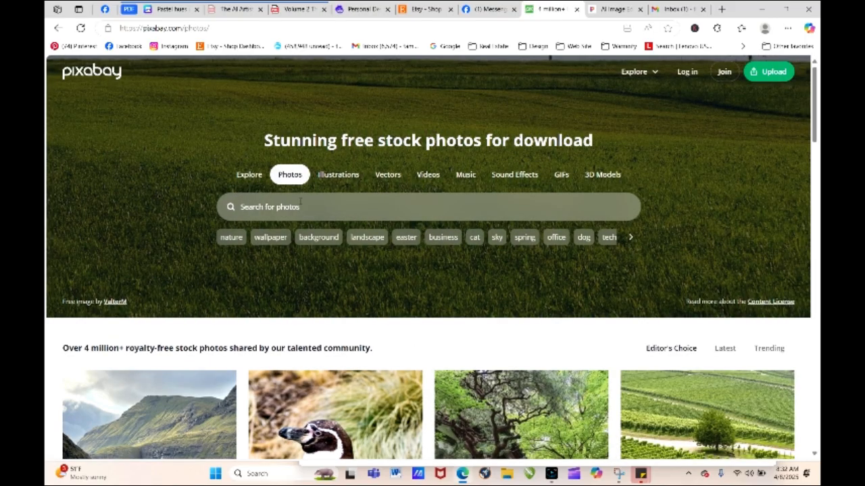
drag(815, 101, 817, 329)
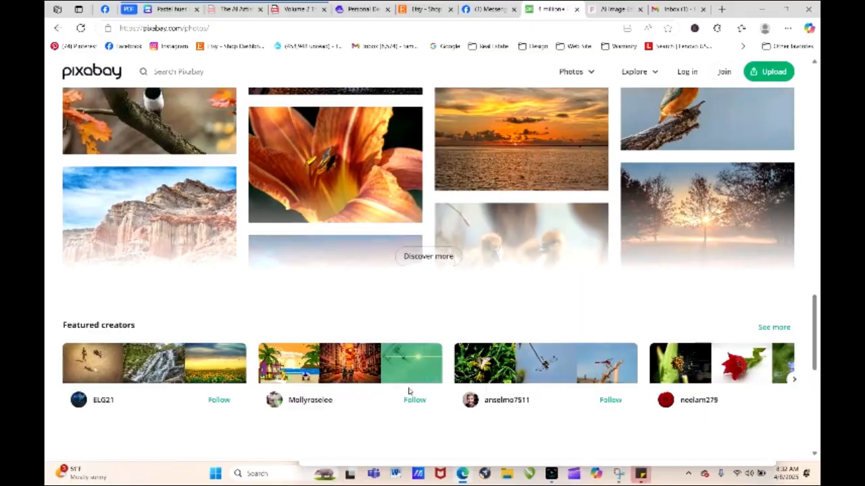
click(446, 256)
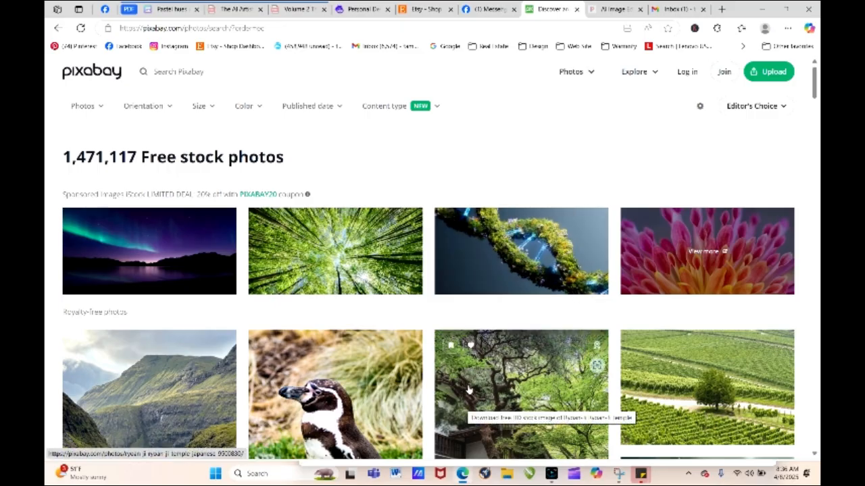
- Open the white tulips photo from the stock photos and expand the photographer's usage note
drag(816, 80, 816, 119)
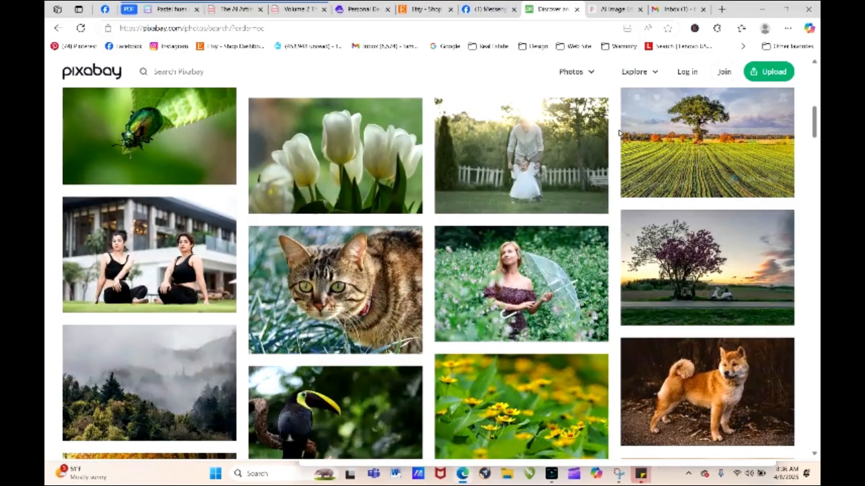
click(352, 159)
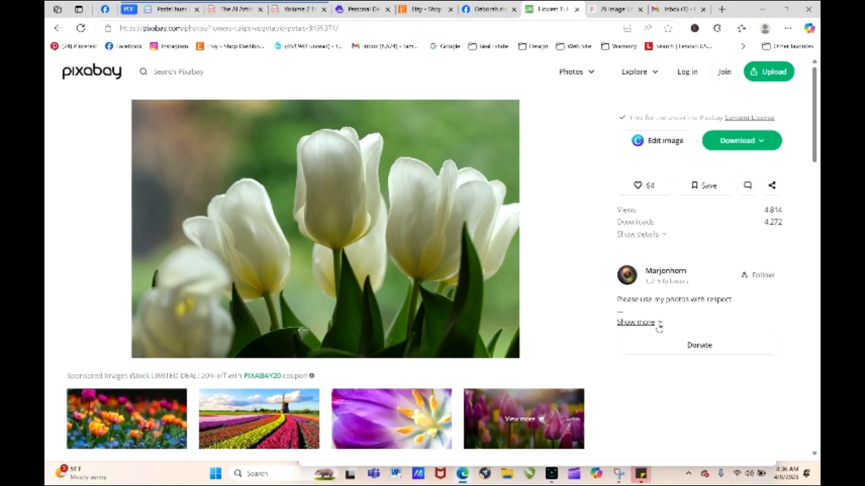
click(657, 324)
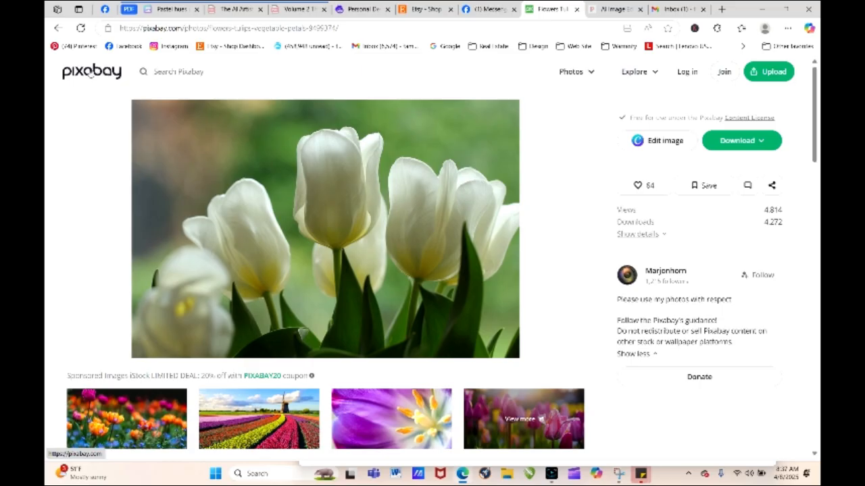
- Return to the Pixabay home page and search its photos for "flowers"
click(101, 74)
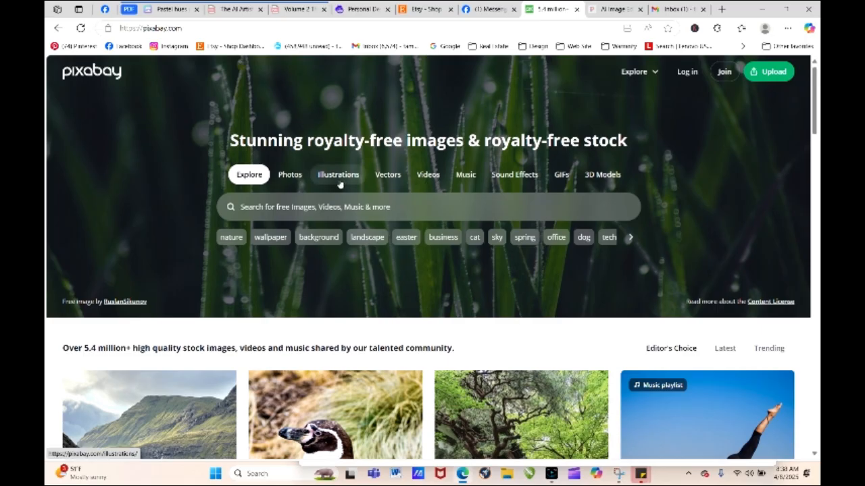
click(292, 177)
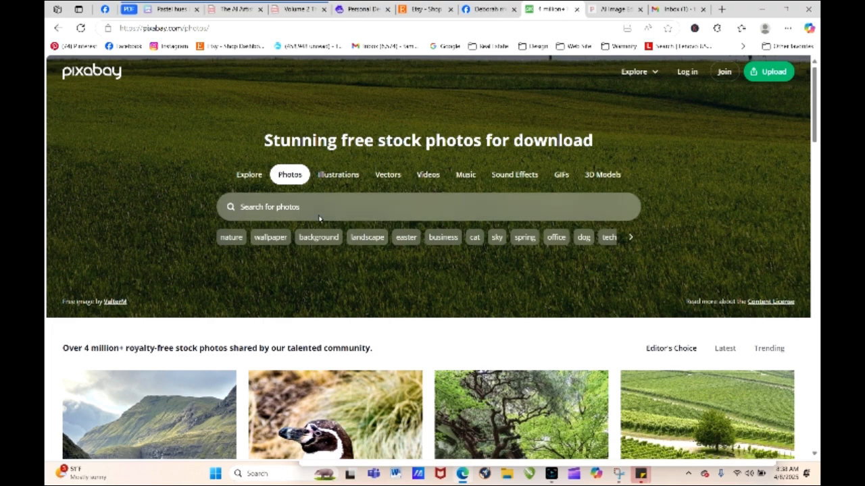
click(320, 206)
text(flow)
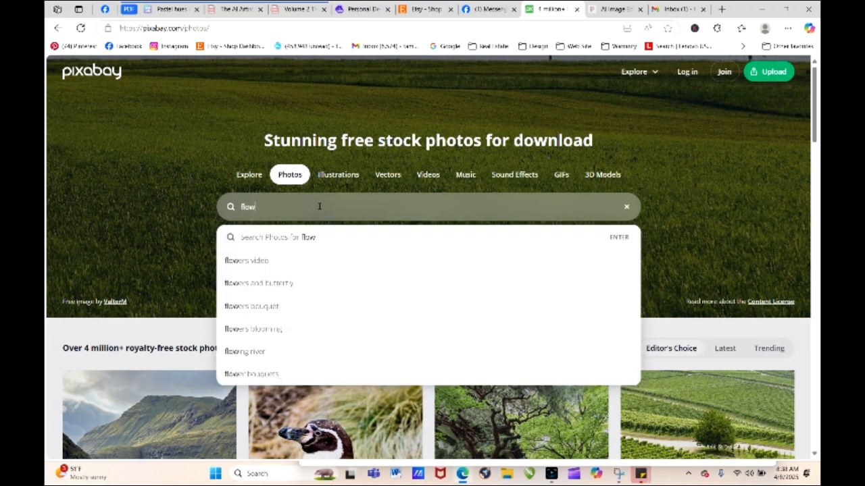
text(ers)
key(Return)
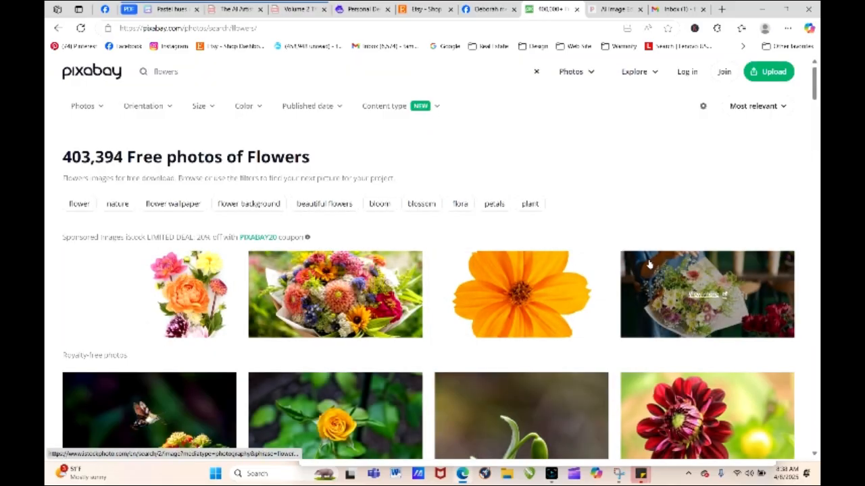
- Download the yellow cowslip photo from the flower results, dismiss the thank-you dialog, and switch back to Artistly's personal designs
drag(814, 84, 814, 227)
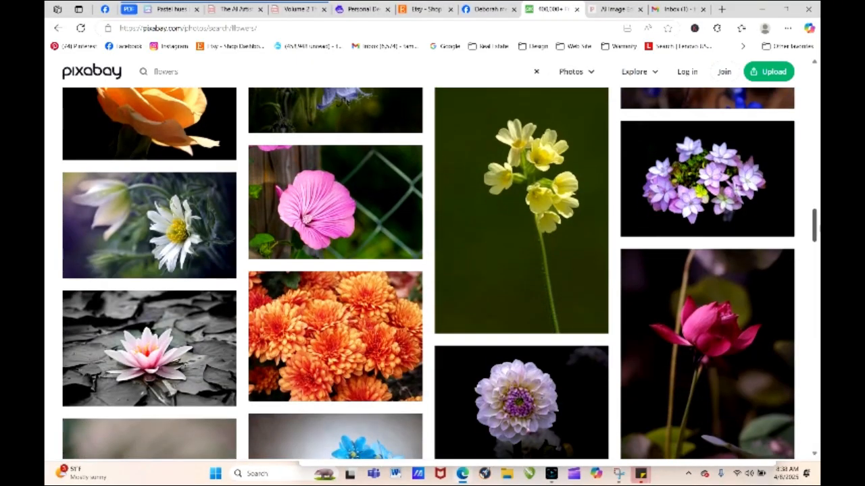
click(531, 216)
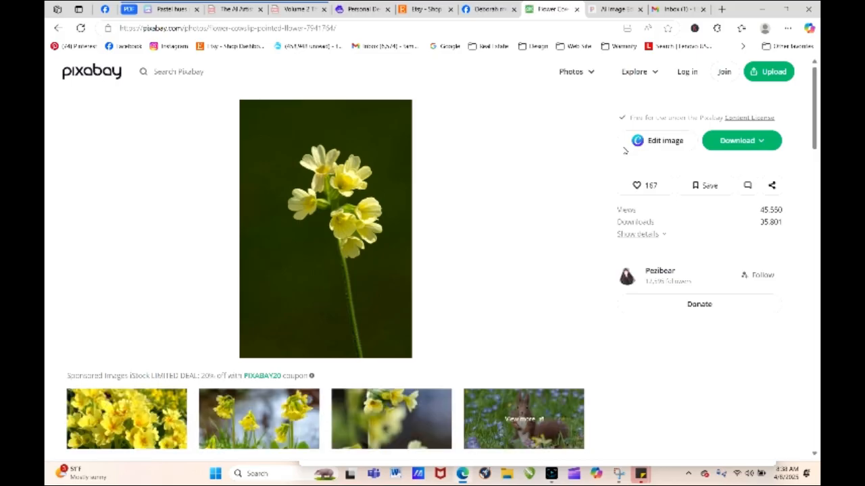
click(738, 140)
click(653, 270)
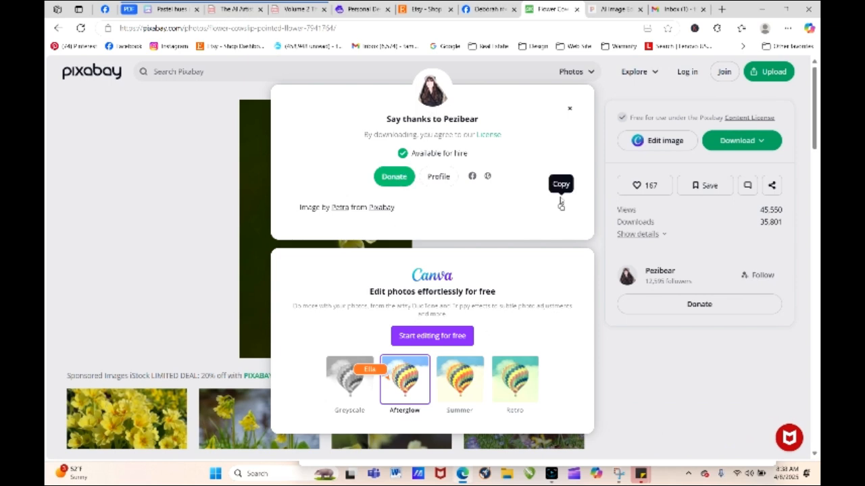
click(569, 109)
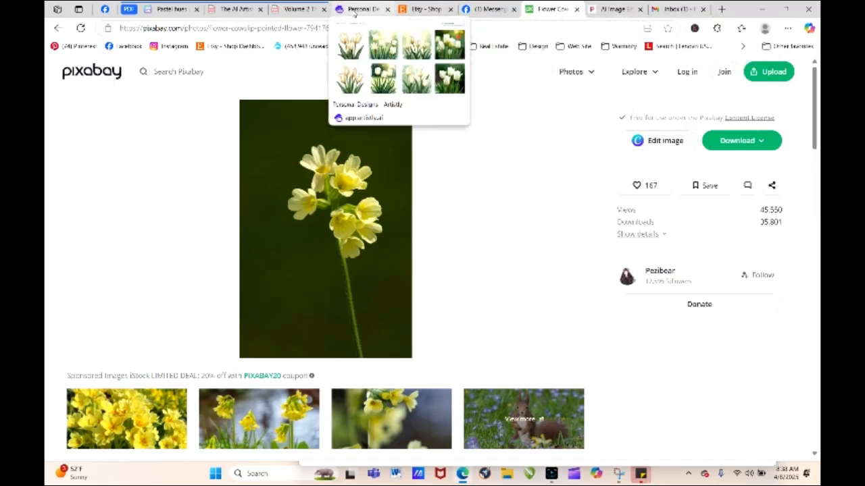
click(384, 16)
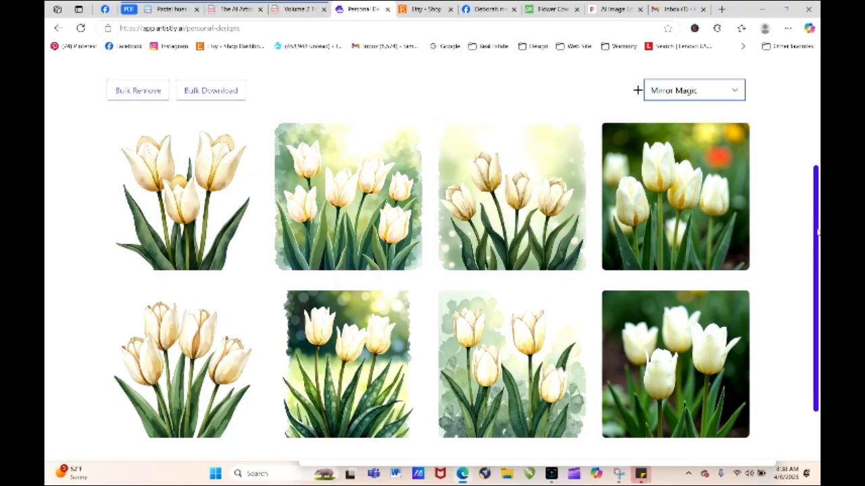
- Open the Perfect Text & Hands Designer, choose Create From Prompt, and open the Mirror Magic image description dialog
scroll(419, 142, up, 3)
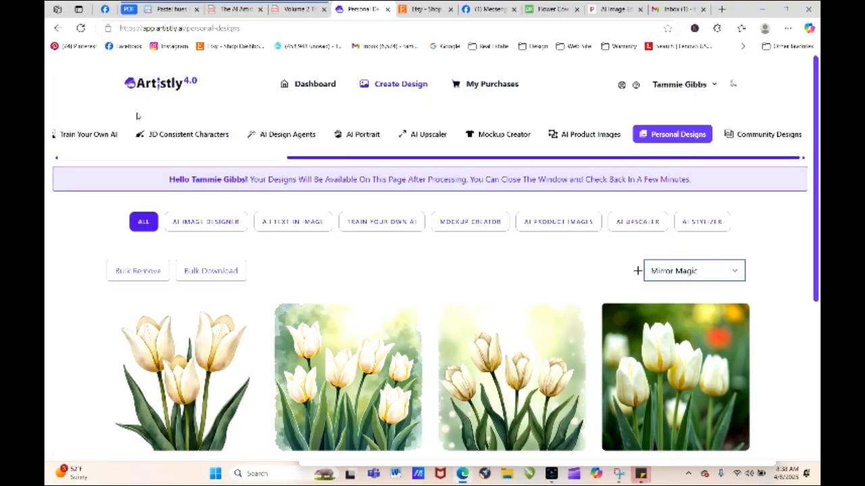
drag(310, 157, 46, 159)
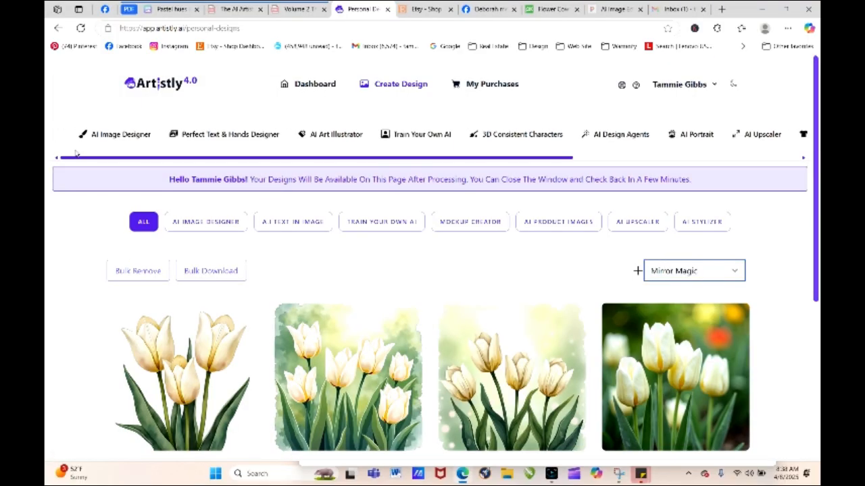
click(215, 143)
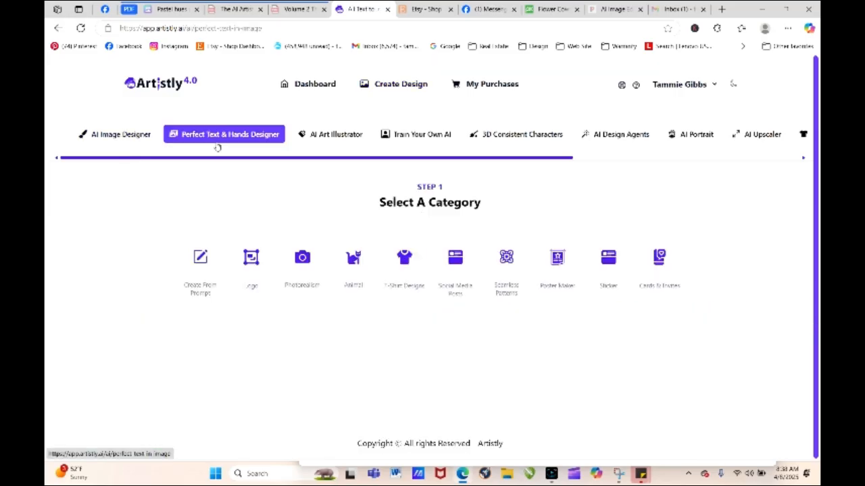
click(200, 257)
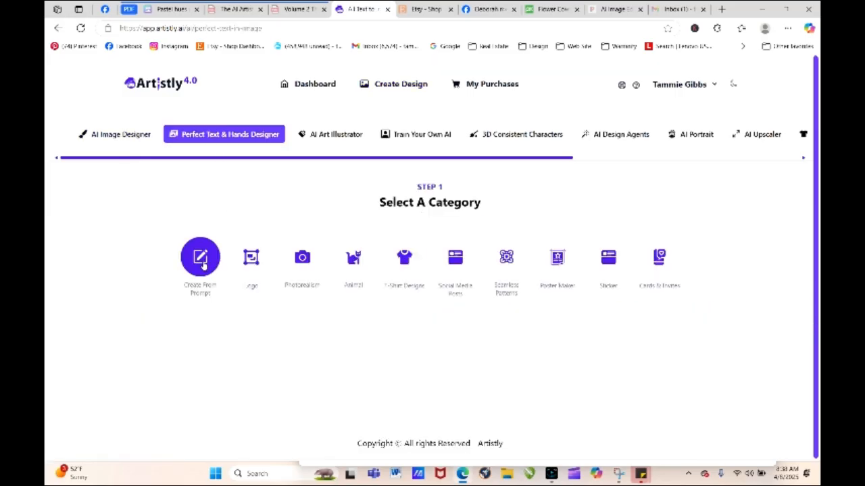
click(464, 202)
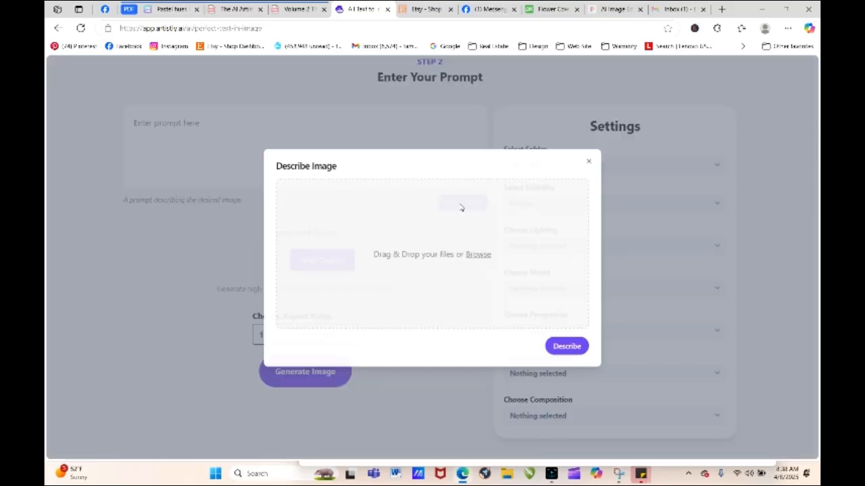
- Upload flower-7941764_1280.jpg from Downloads, extract its description, and use that as the design prompt
click(475, 255)
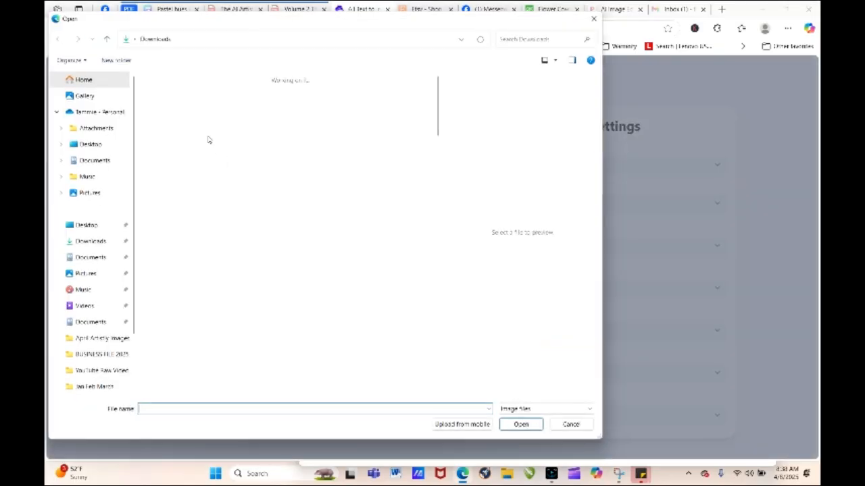
click(175, 111)
click(518, 424)
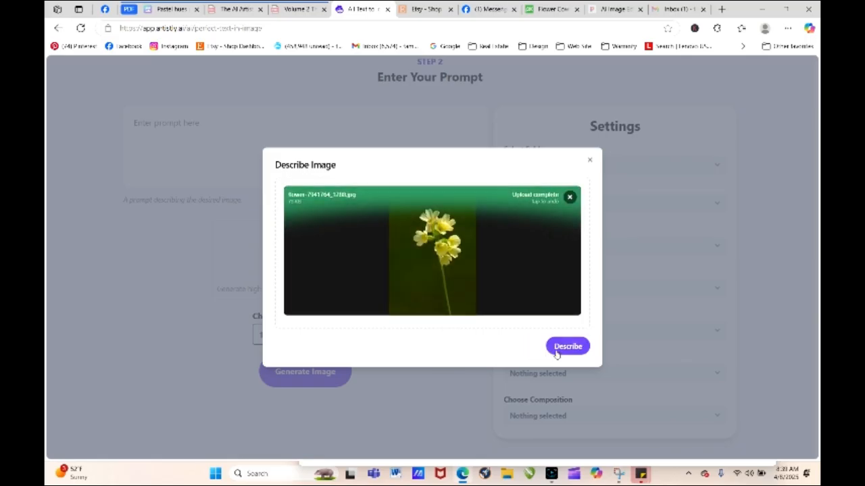
click(552, 347)
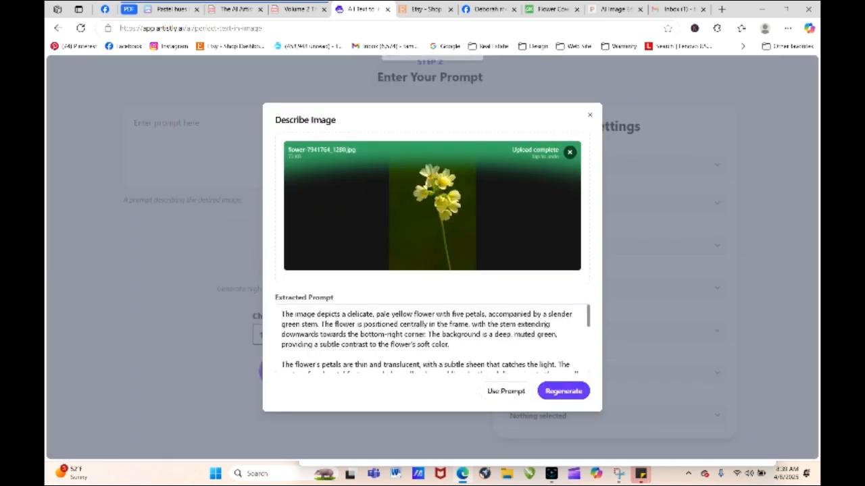
click(512, 394)
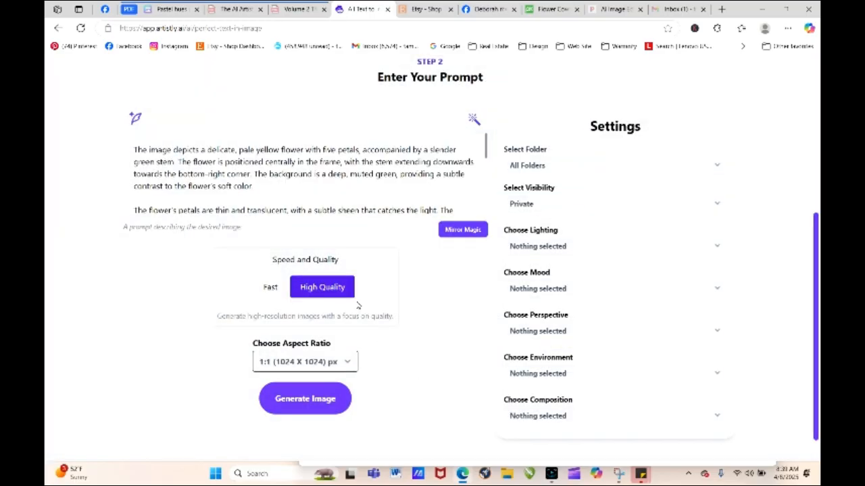
- Set the design's folder to Mirror Magic and generate the high-quality 1:1 image
click(535, 203)
click(535, 204)
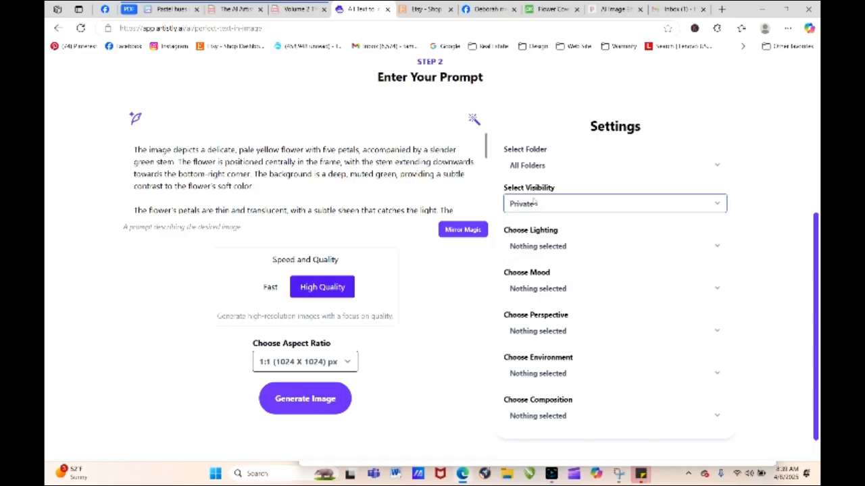
click(525, 166)
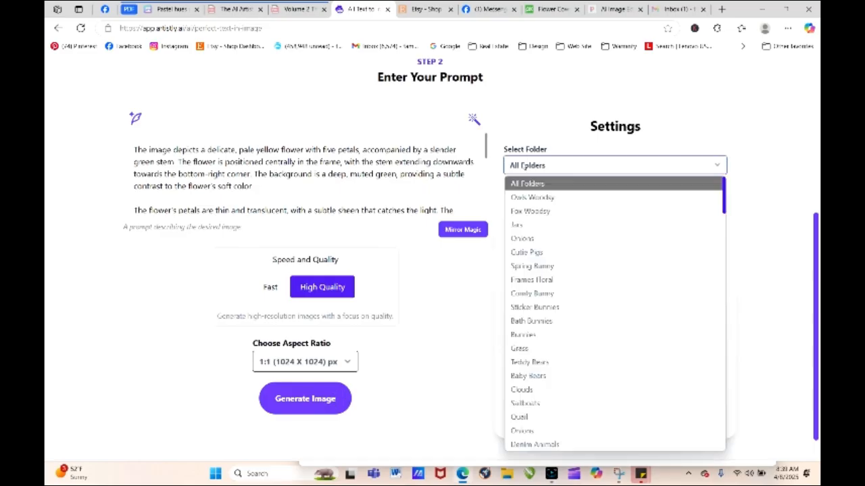
text(mi)
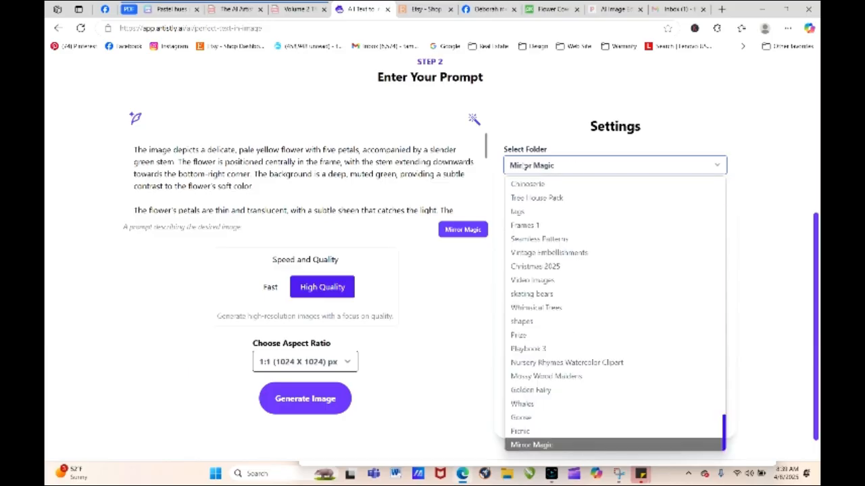
click(576, 446)
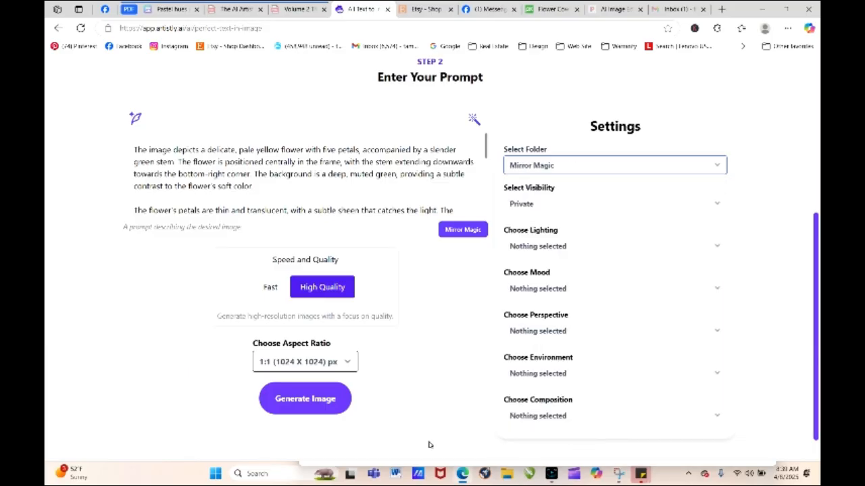
click(312, 409)
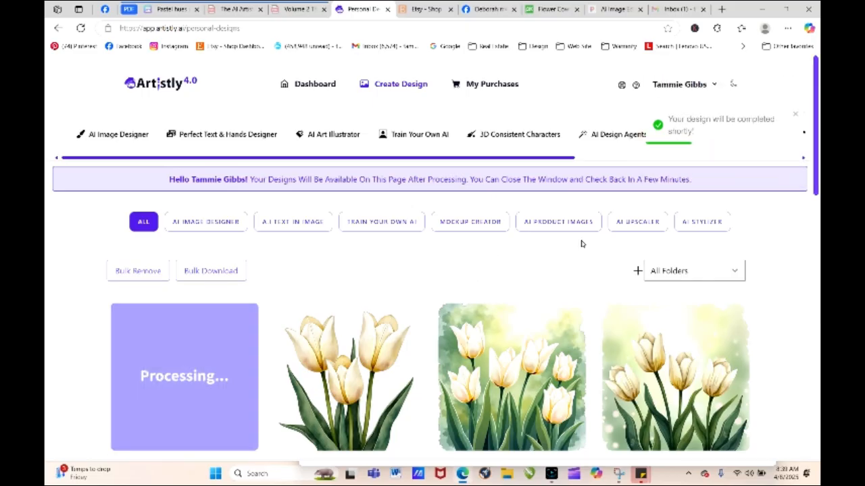
mouse_move(818, 141)
mouse_down()
mouse_move(817, 160)
mouse_move(815, 141)
mouse_up()
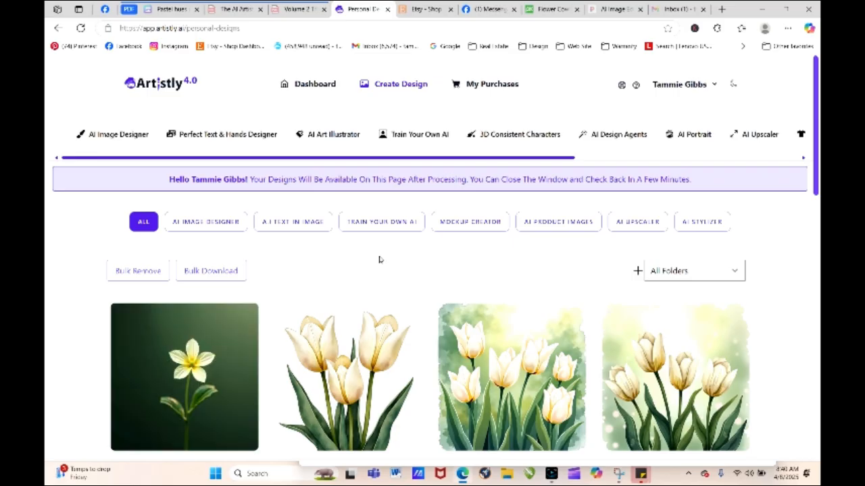
- Open the details of the new yellow flower design and regenerate the image with the same prompt and settings
mouse_move(185, 358)
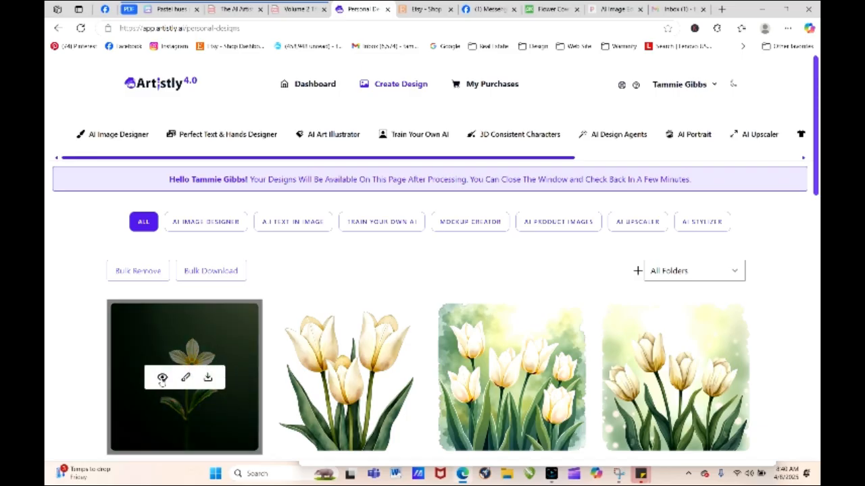
click(161, 378)
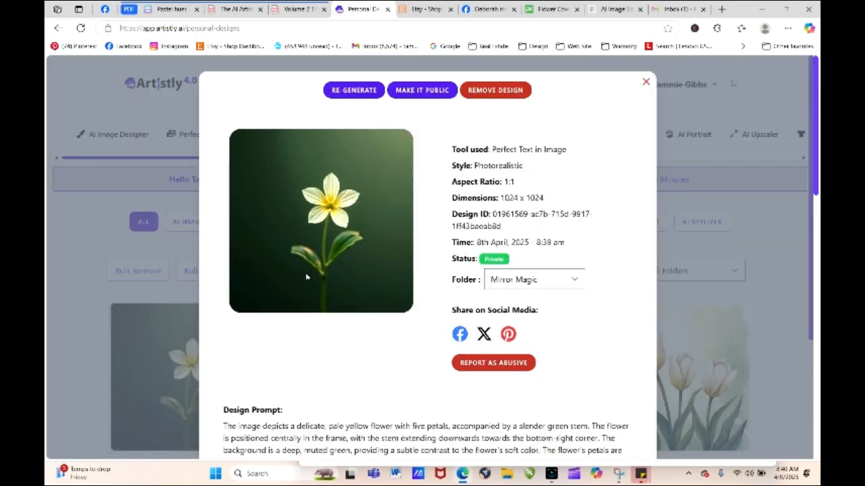
click(351, 91)
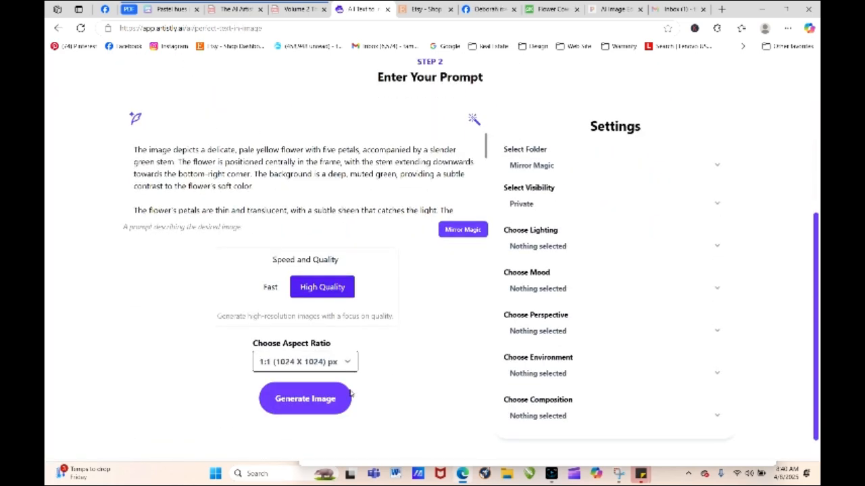
click(336, 402)
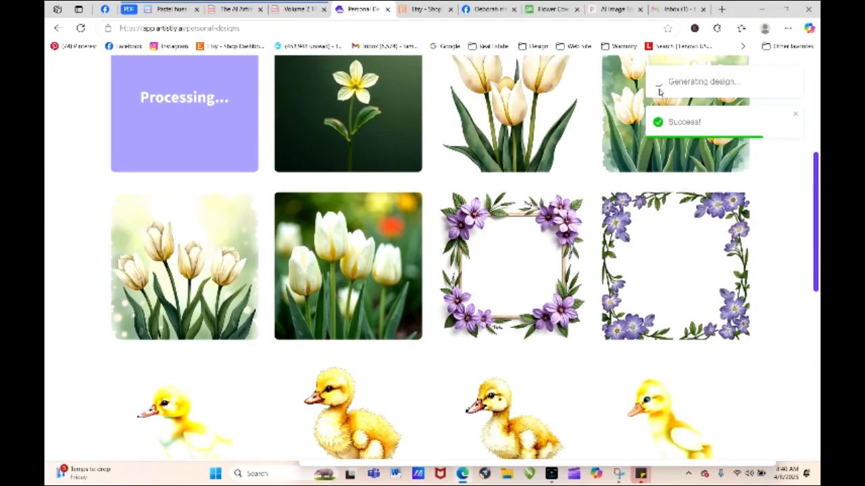
- Compare with the source cowslip photo on Pixabay, then return to Artistly and refresh the personal designs
click(553, 10)
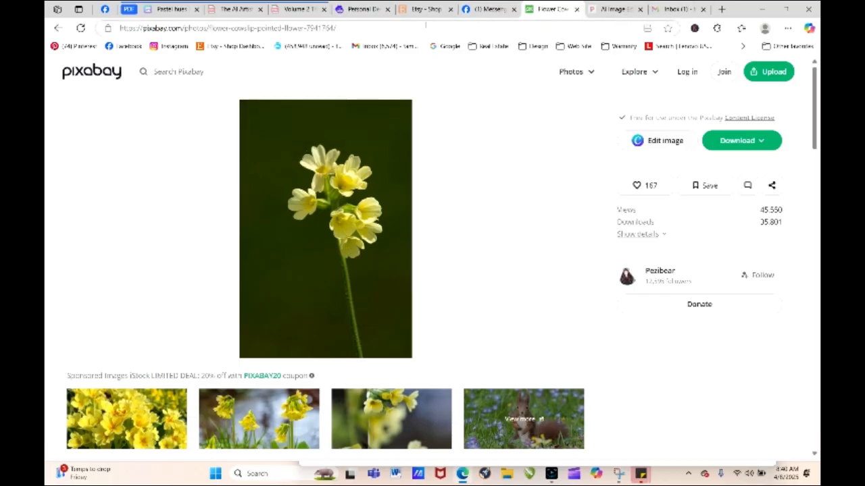
click(365, 11)
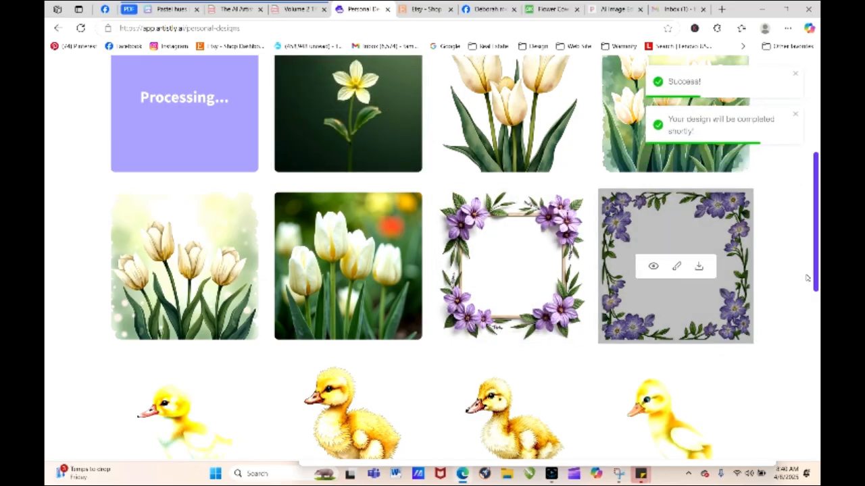
scroll(458, 192, up, 3)
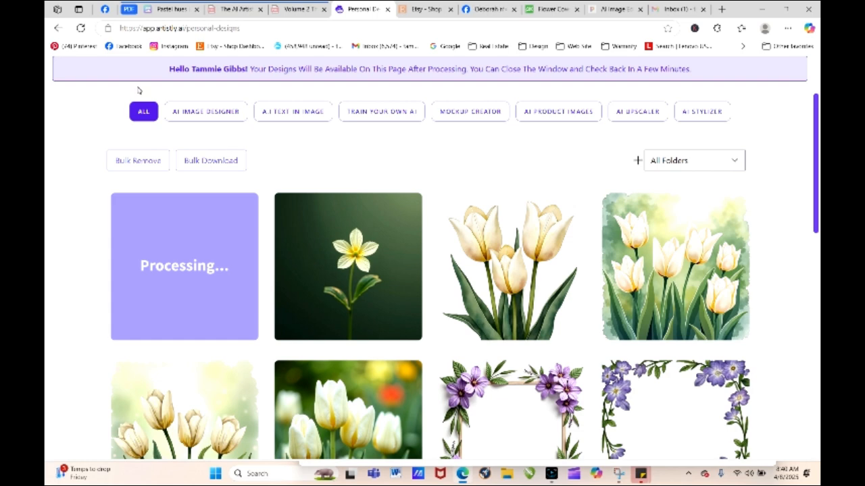
click(81, 28)
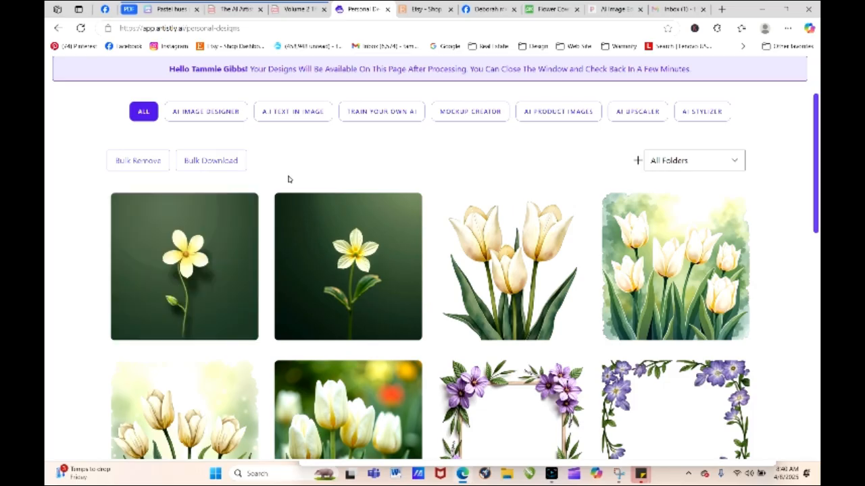
- Load the newest yellow flower design for regeneration, check the source cowslip photo on Pixabay, and return to Artistly's prompt
click(162, 268)
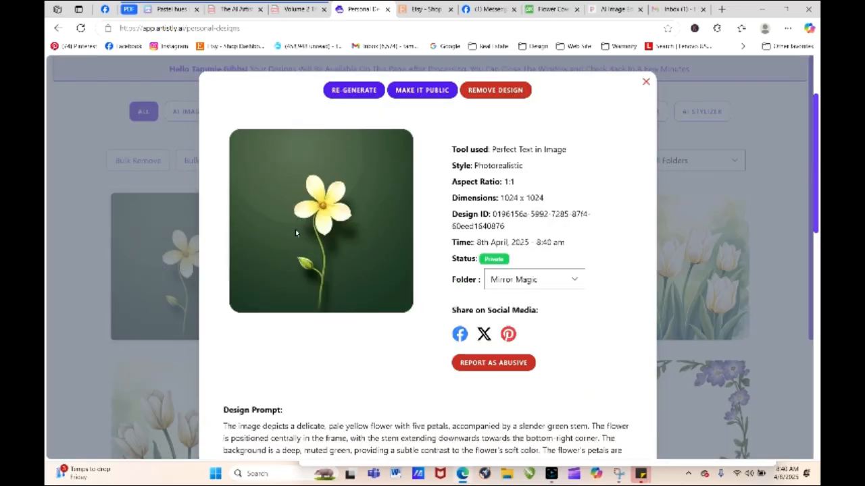
click(350, 90)
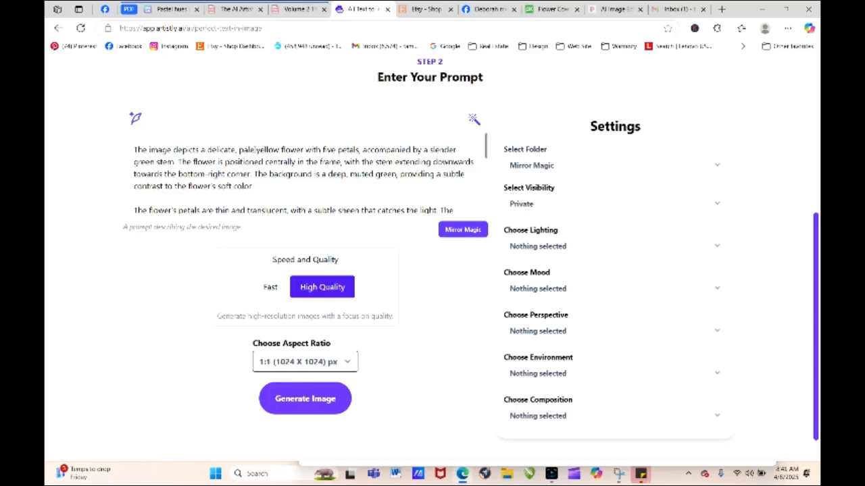
click(553, 7)
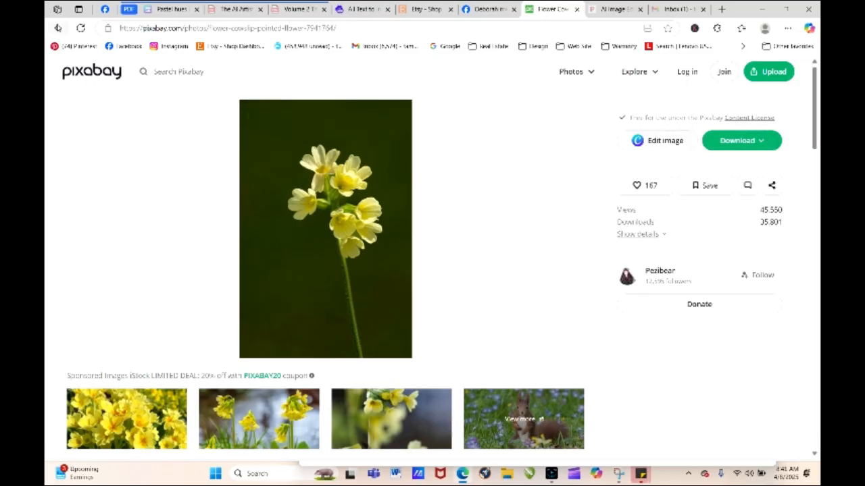
click(57, 28)
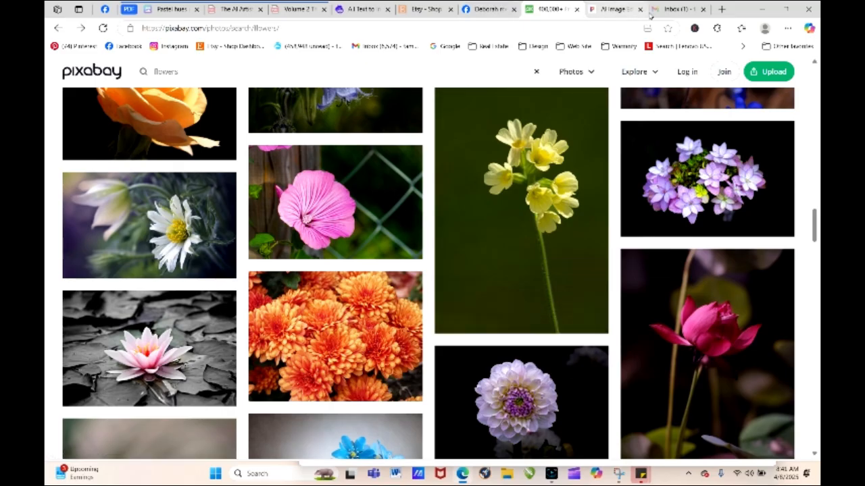
mouse_move(602, 14)
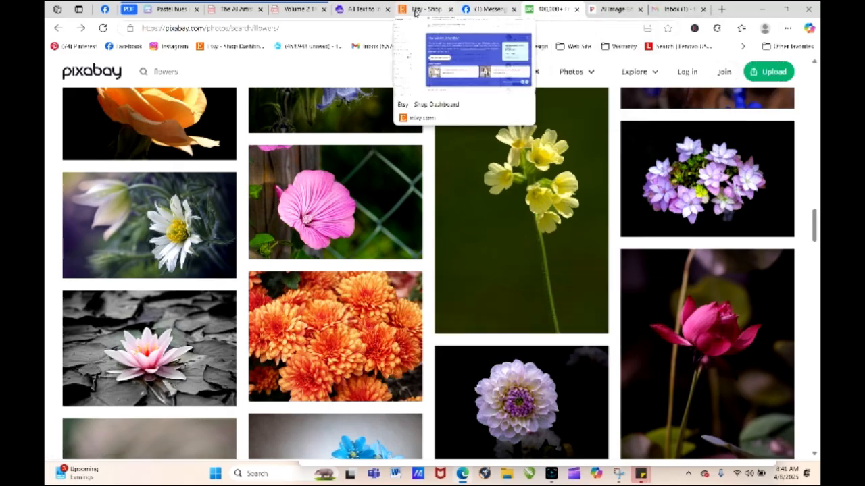
click(362, 8)
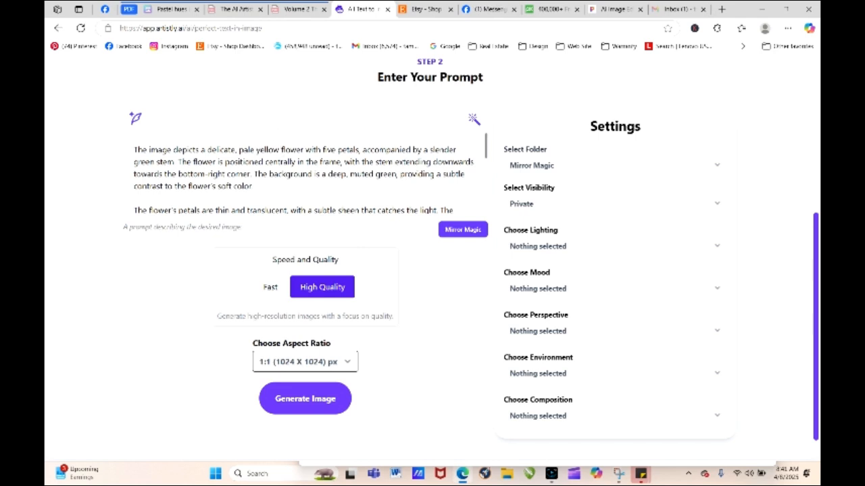
- Insert "cowslip," before "flower" in the prompt's first sentence and generate the image
text(powd)
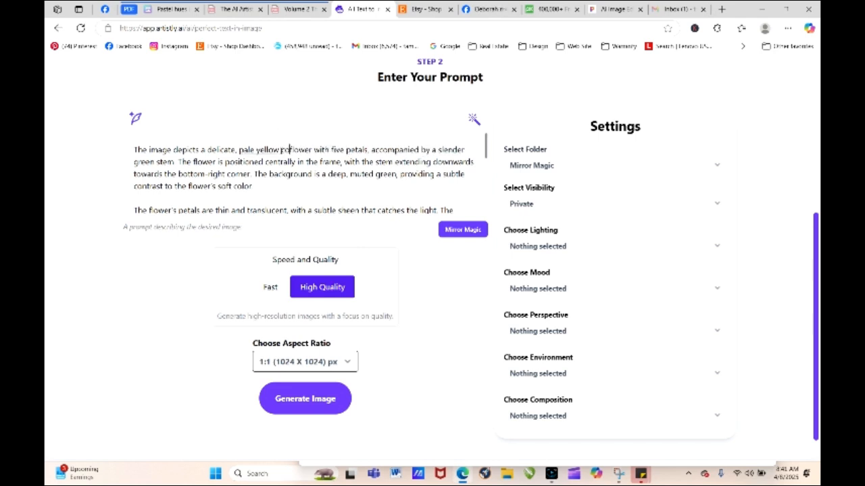
text(lip)
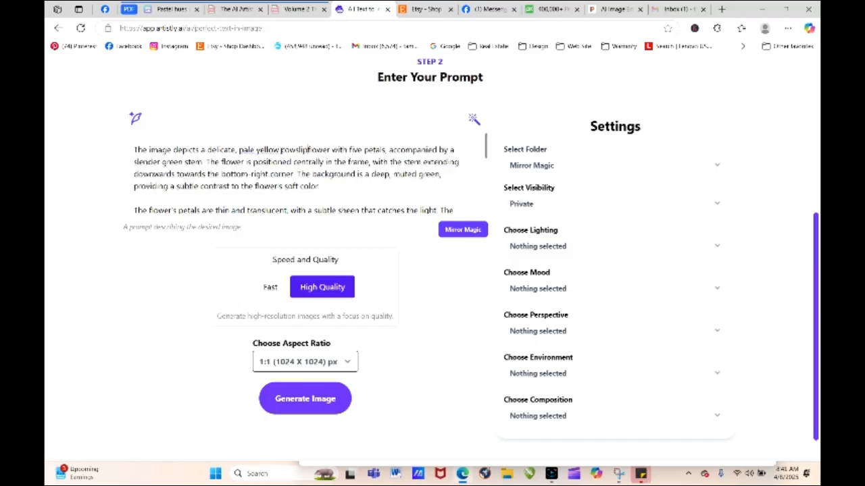
text(m)
key(BackSpace)
key(BackSpace)
text(,)
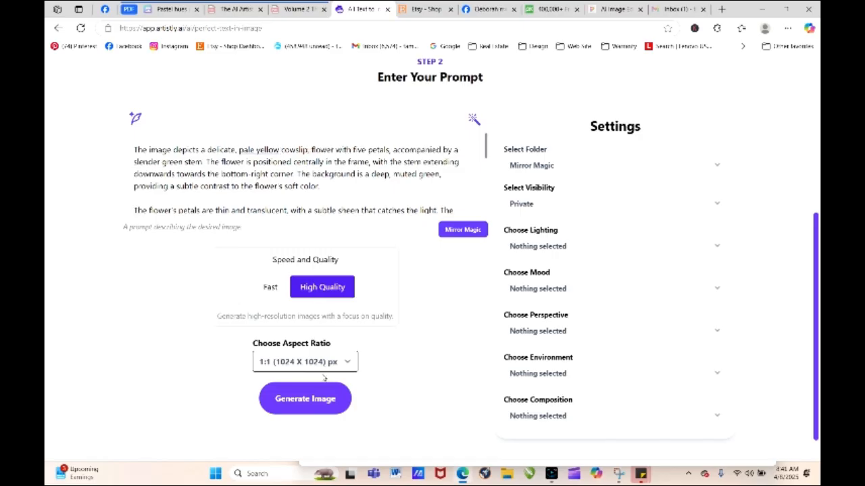
click(326, 401)
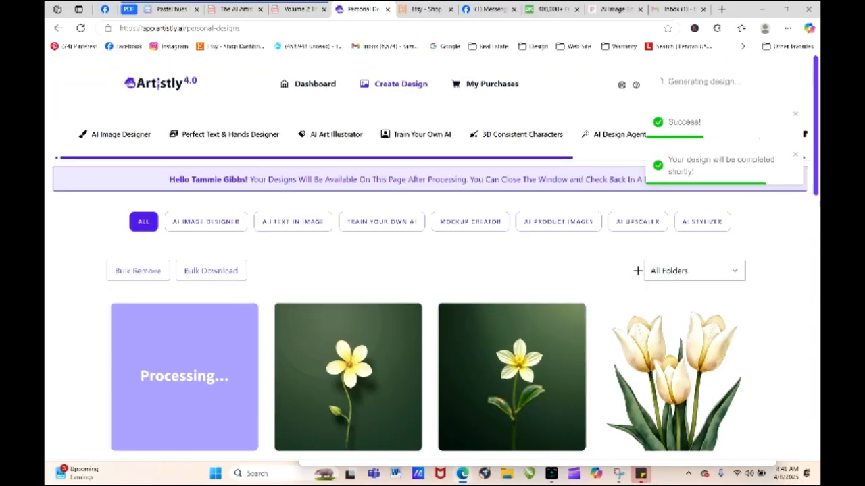
drag(816, 183, 815, 196)
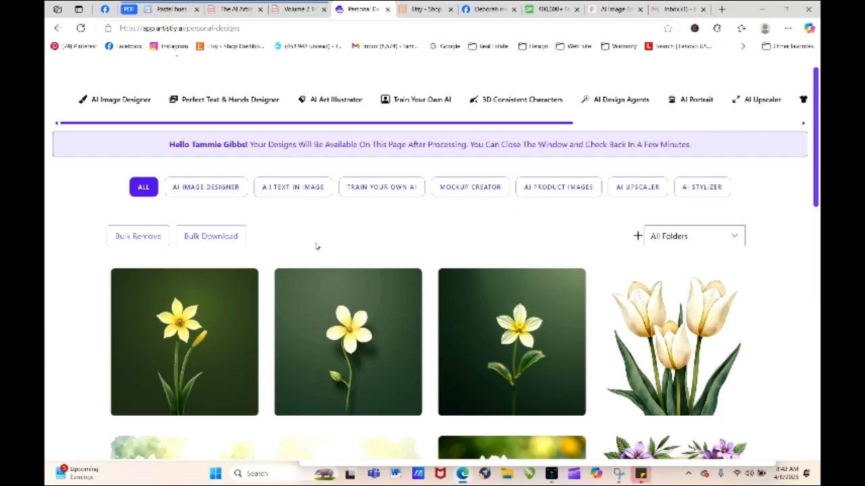
mouse_move(197, 347)
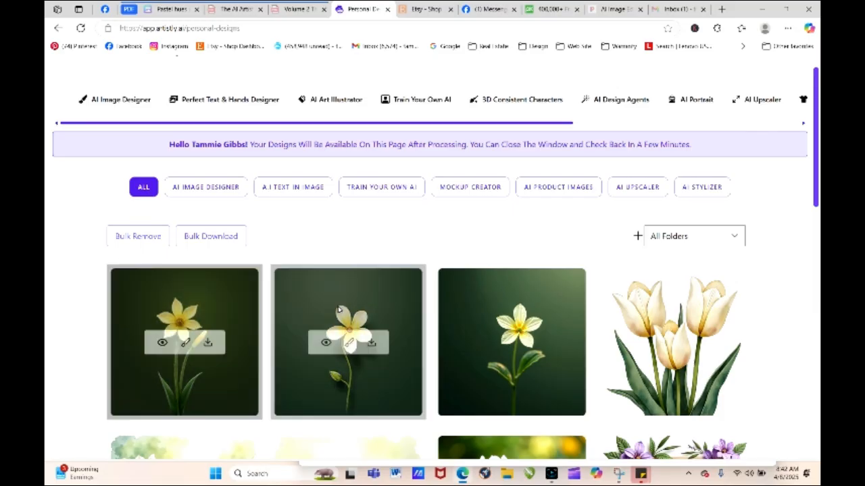
- Load the newest yellow flower design for regeneration and copy the Wet-on-Wet Watercolor phrase from the Volume 2 playbook PDF
click(163, 343)
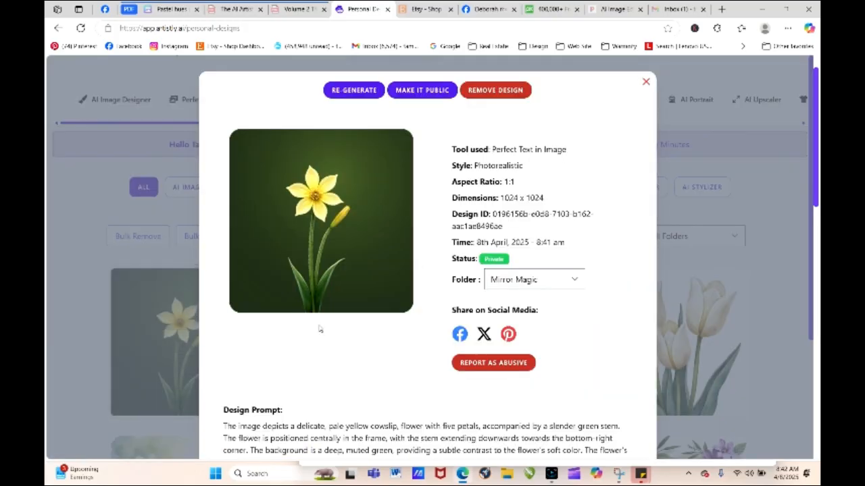
click(350, 93)
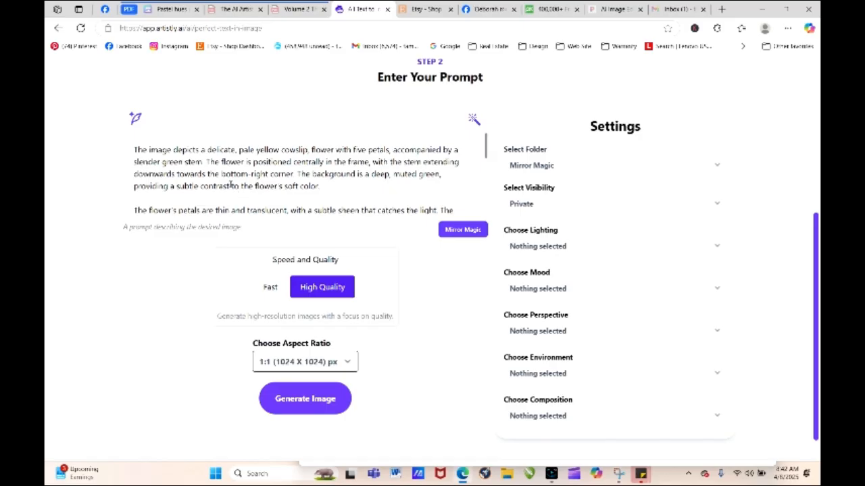
click(298, 9)
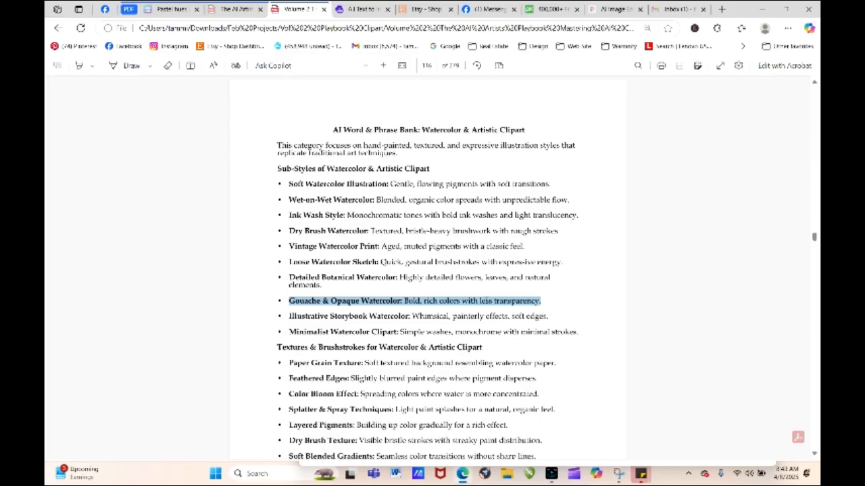
drag(289, 200, 566, 201)
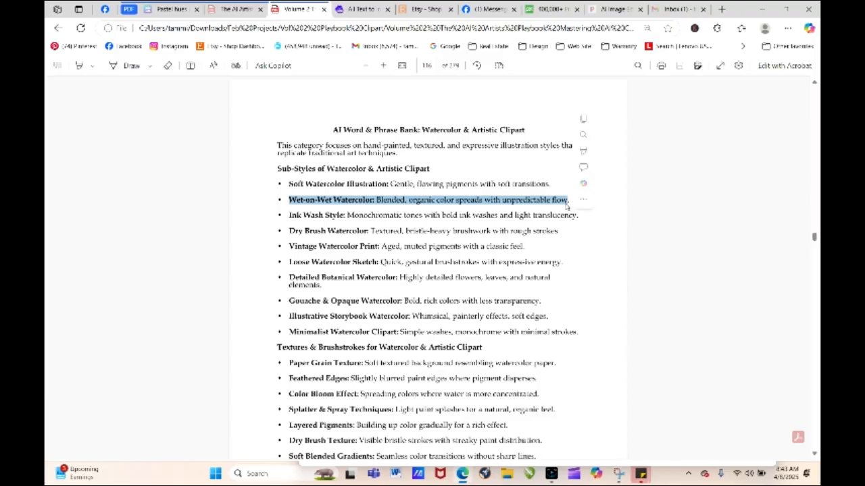
right_click(549, 201)
click(577, 244)
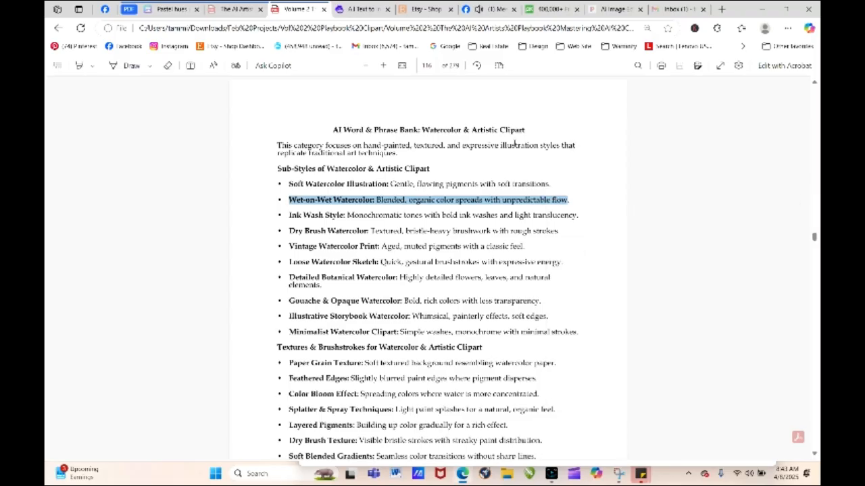
- Back in Artistly, insert "Wet-on-Wet Watercolor: Blended, organic color spreads with unpredictable flow," at the start of the prompt
click(365, 10)
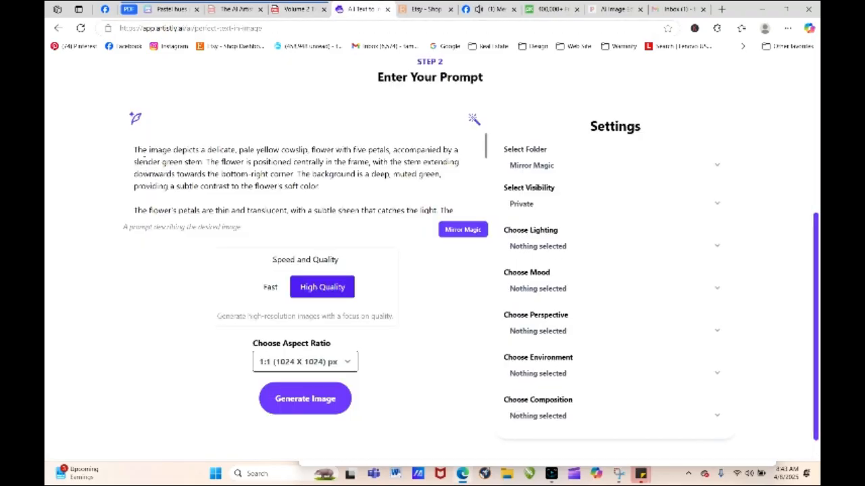
right_click(135, 150)
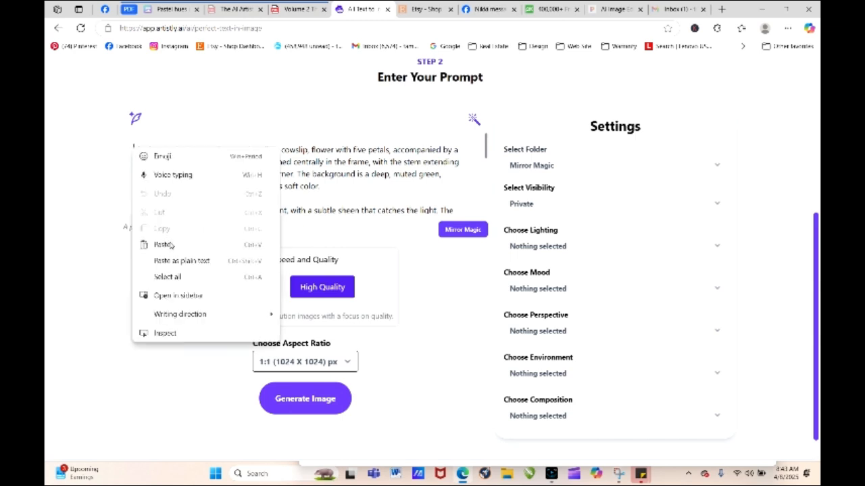
click(168, 246)
text(. The image)
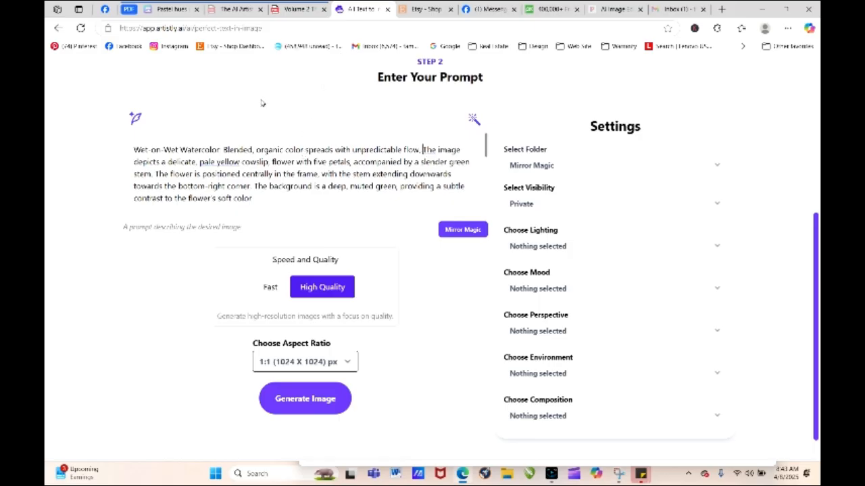
- Copy "Gouache & Opaque Watercolor: Bold, rich colors with less transparency" from the playbook PDF and insert it before "The image" in Artistly's prompt, followed by a comma
click(294, 9)
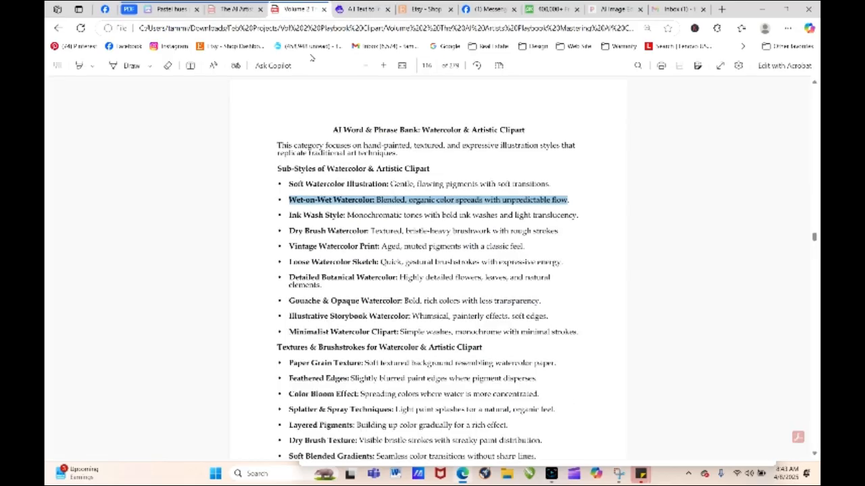
drag(289, 301, 550, 298)
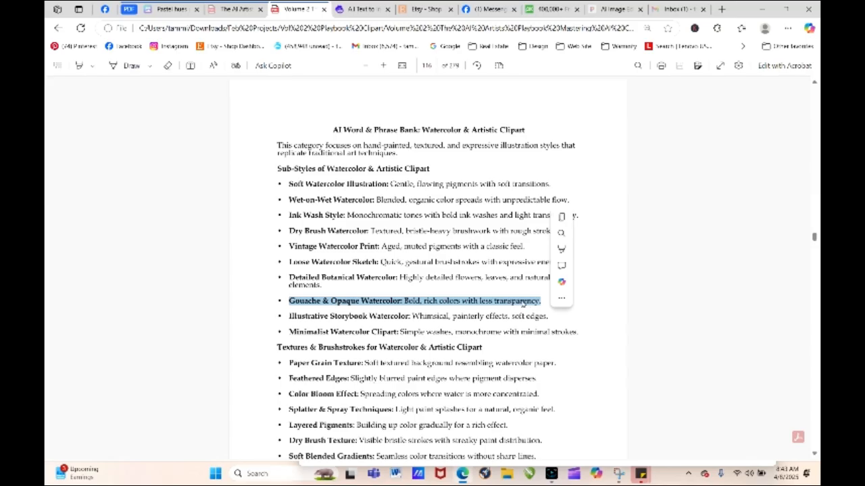
right_click(518, 96)
click(555, 138)
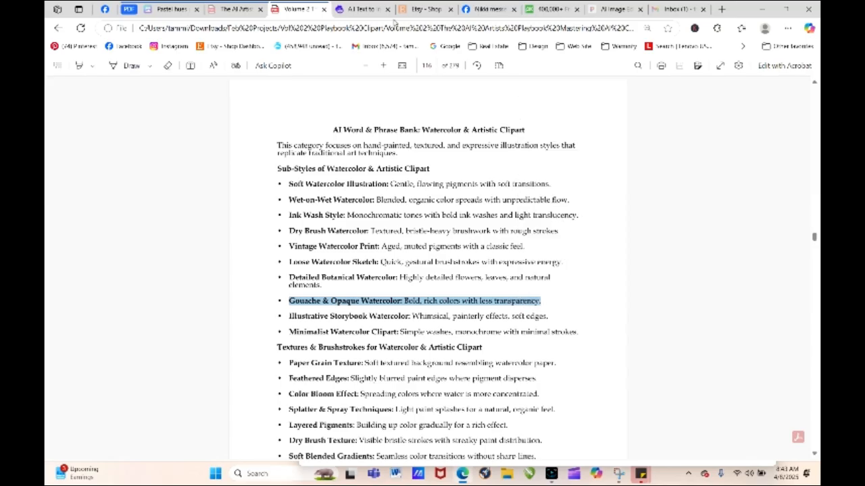
click(369, 10)
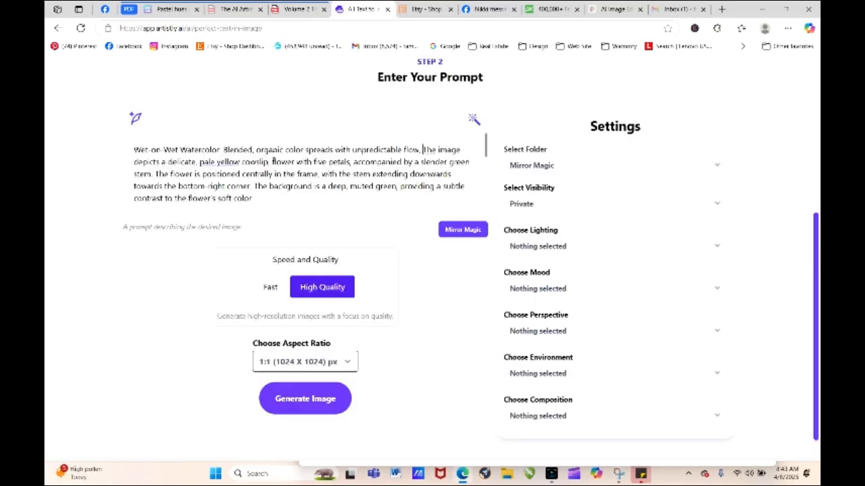
right_click(422, 150)
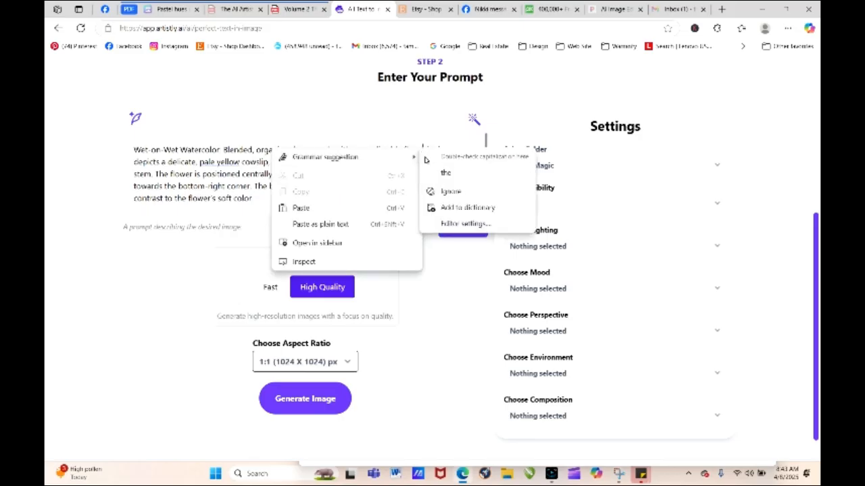
click(334, 209)
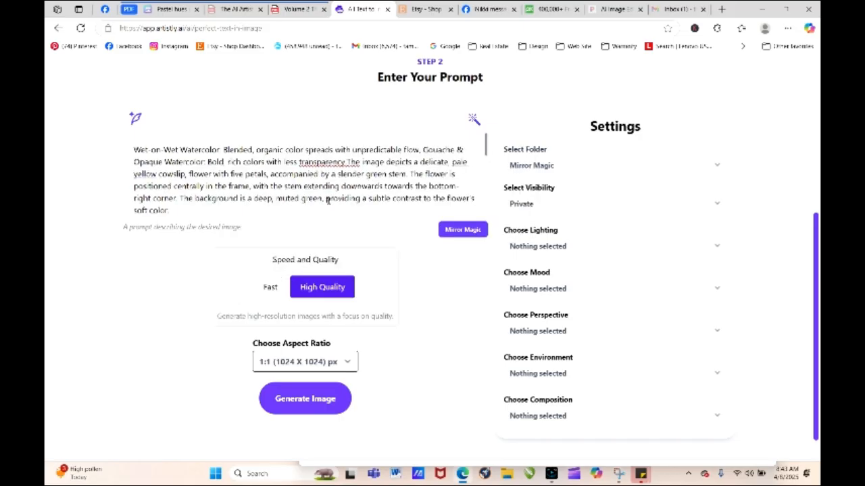
key(BackSpace)
text(.)
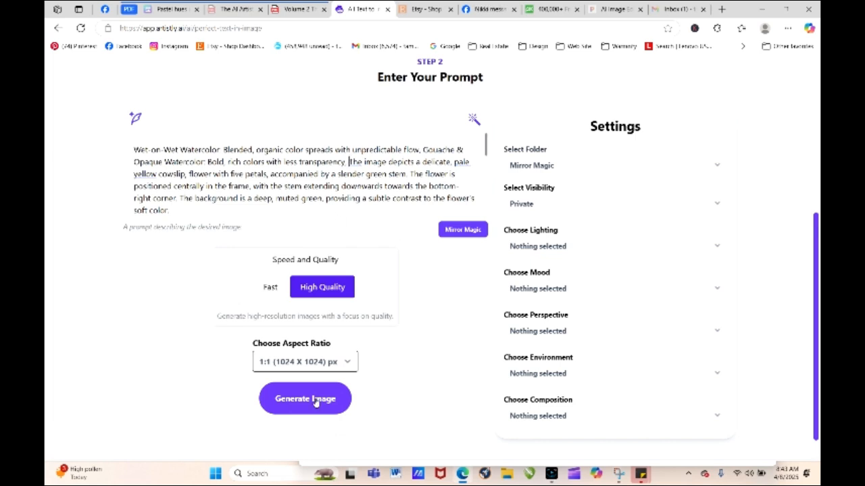
- Generate the image from the watercolor prompt and refresh the personal designs page
click(280, 392)
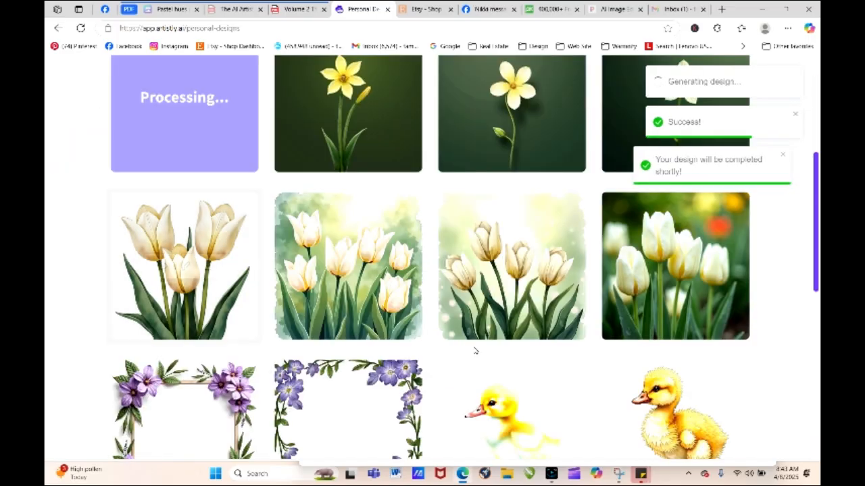
drag(817, 265, 815, 187)
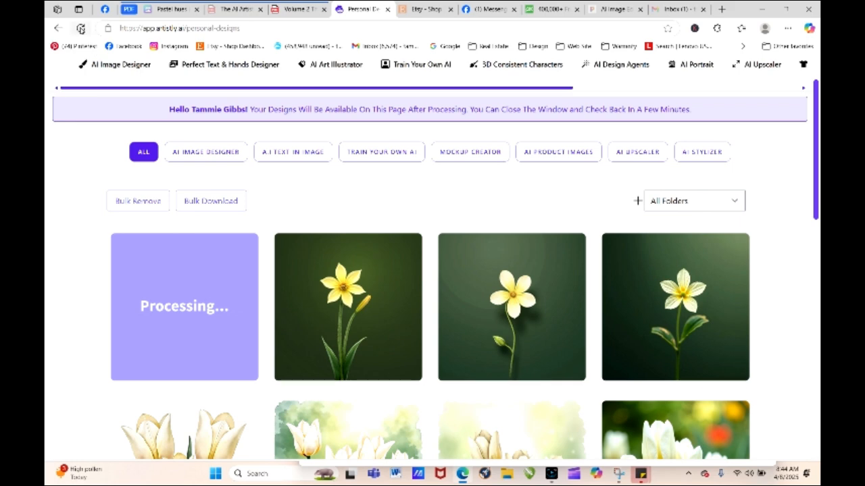
click(79, 28)
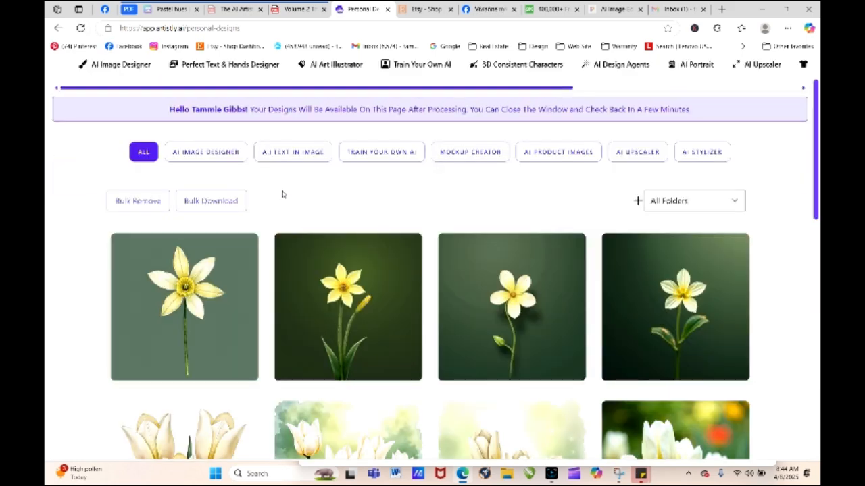
- View the details of the new watercolor flower design, close them, and download the design
click(162, 307)
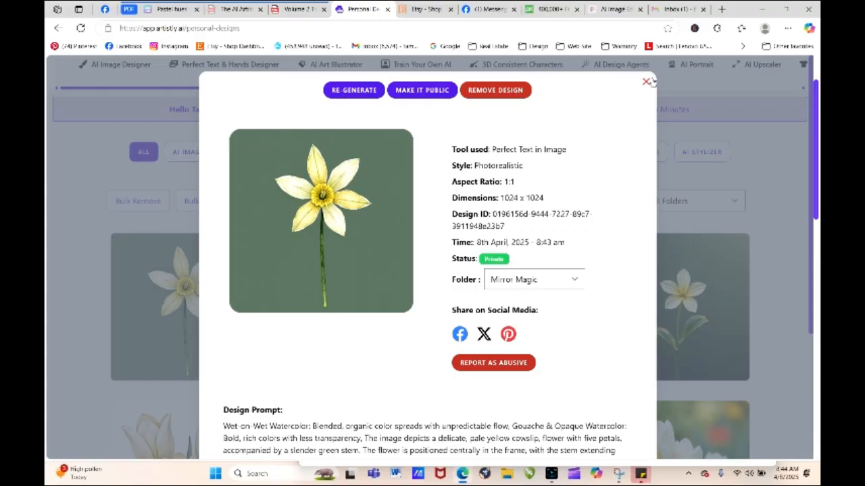
click(645, 82)
click(208, 307)
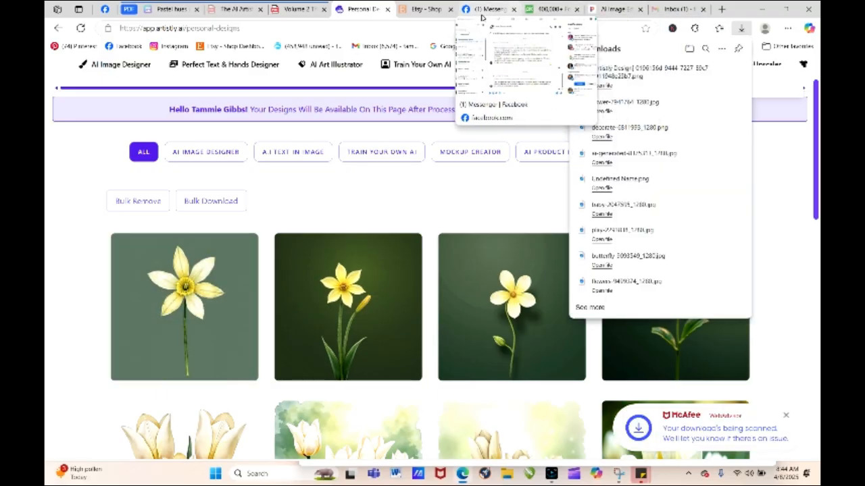
- Switch to Pixelcut and upload the just-downloaded Artistly flower design from the Downloads folder
click(612, 9)
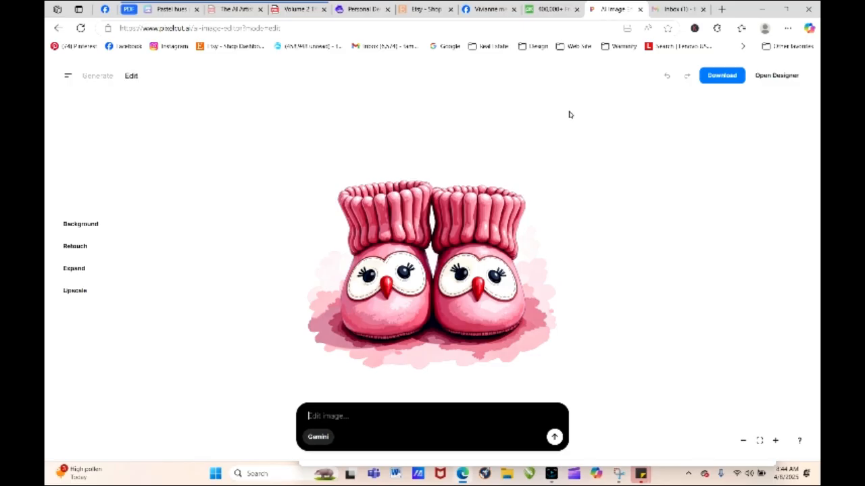
click(58, 28)
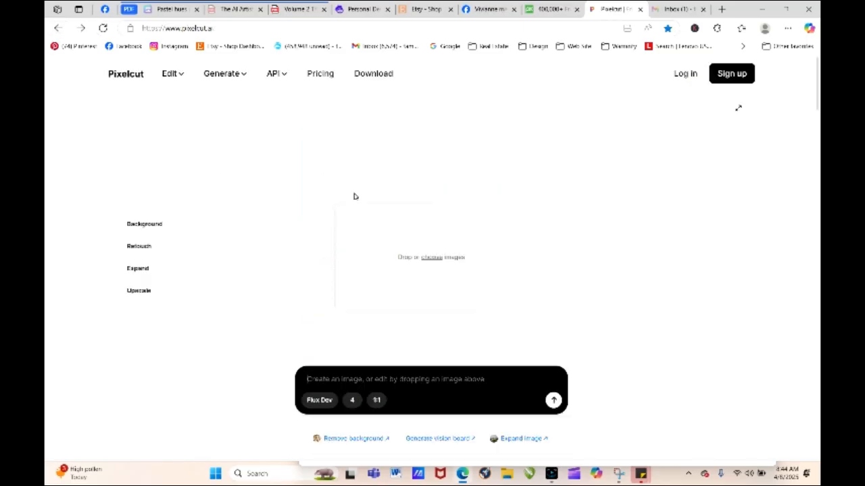
click(436, 258)
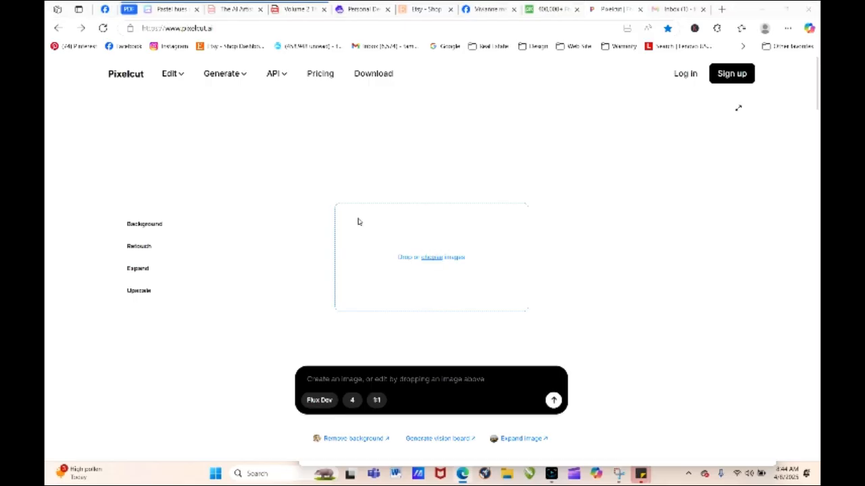
click(174, 111)
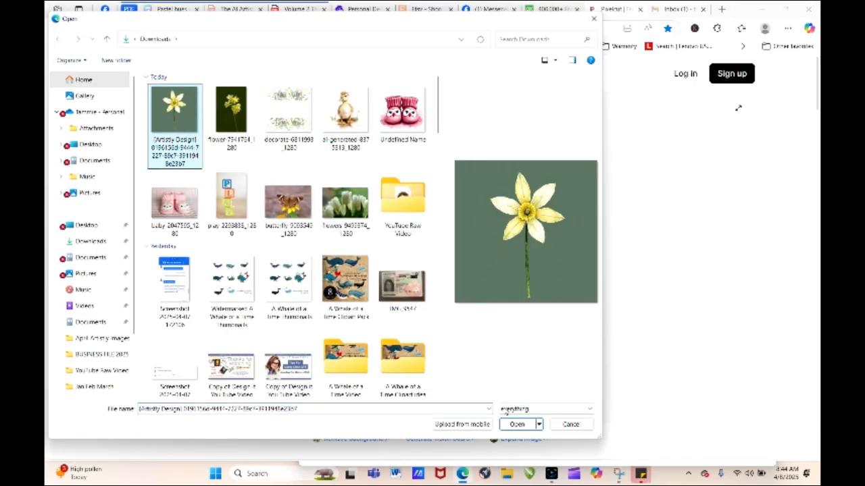
click(516, 425)
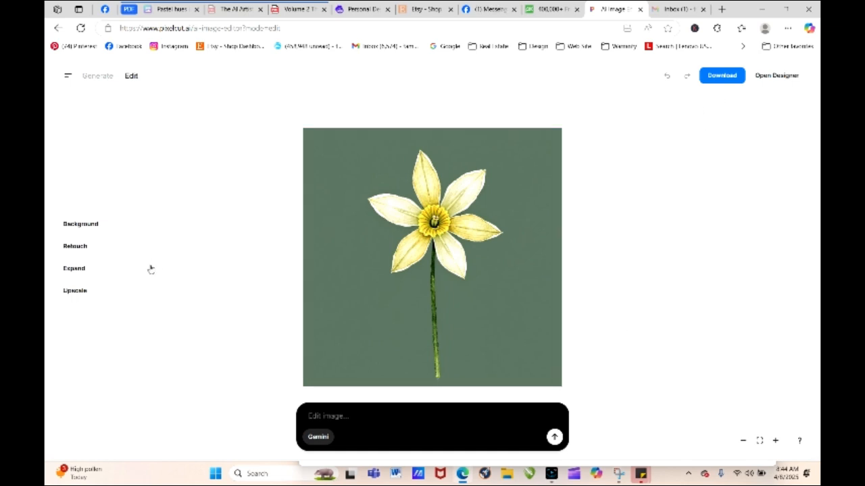
- Remove the green background from the flower image and download the cutout
click(108, 225)
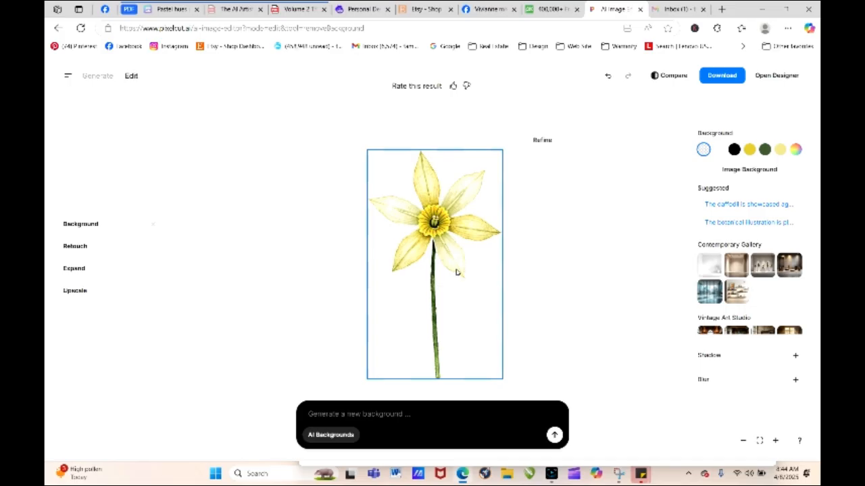
click(721, 75)
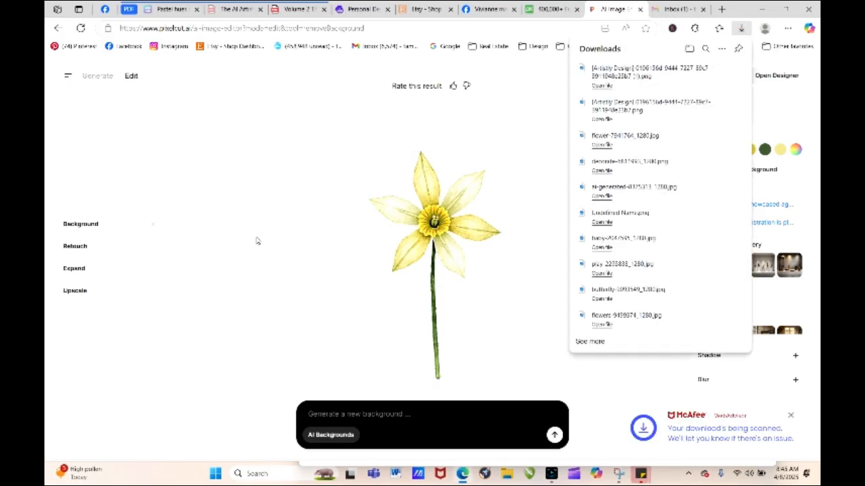
- Upscale the flower cutout to 4096×4096 and download the result
click(75, 291)
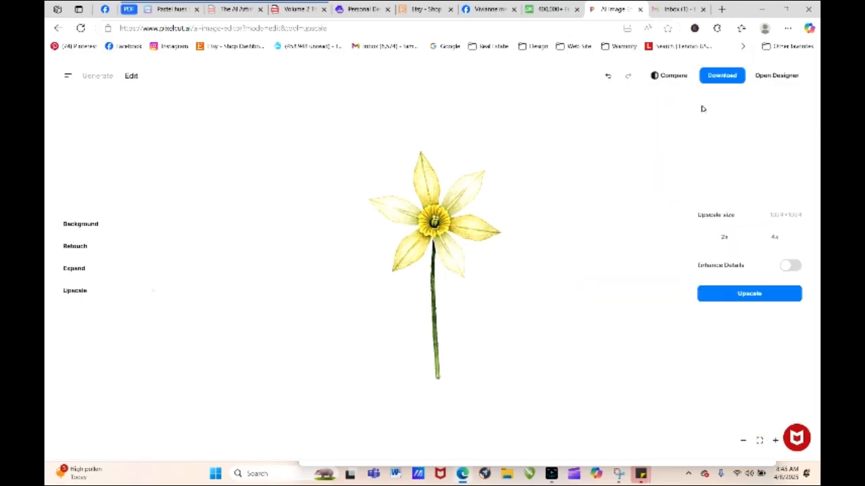
click(730, 78)
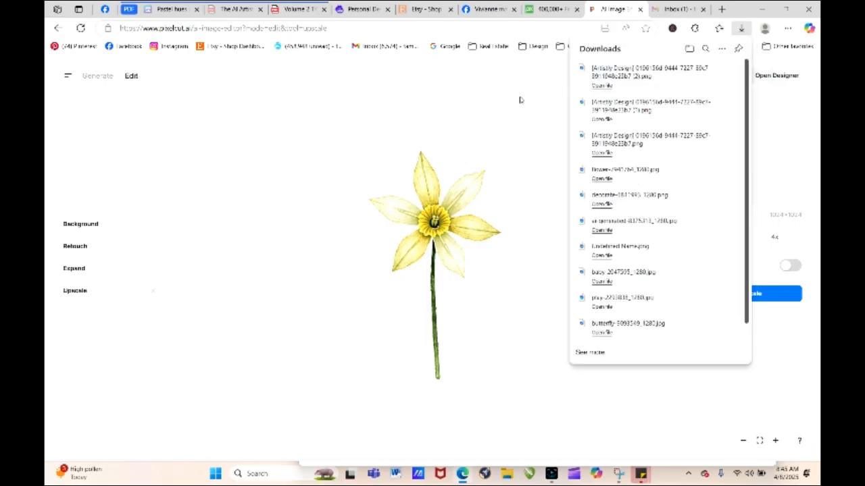
click(690, 399)
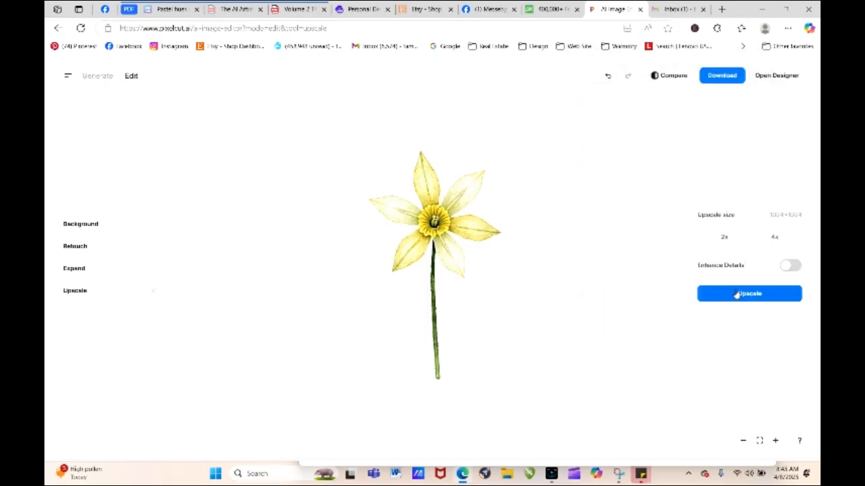
click(739, 294)
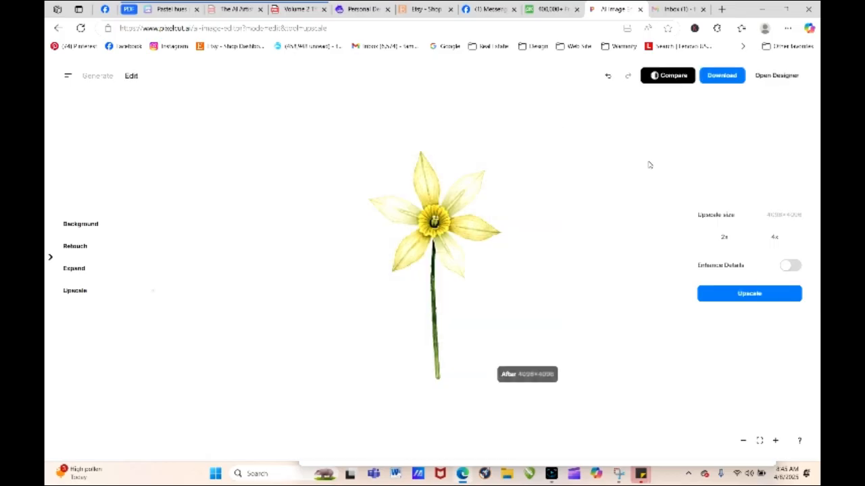
click(722, 76)
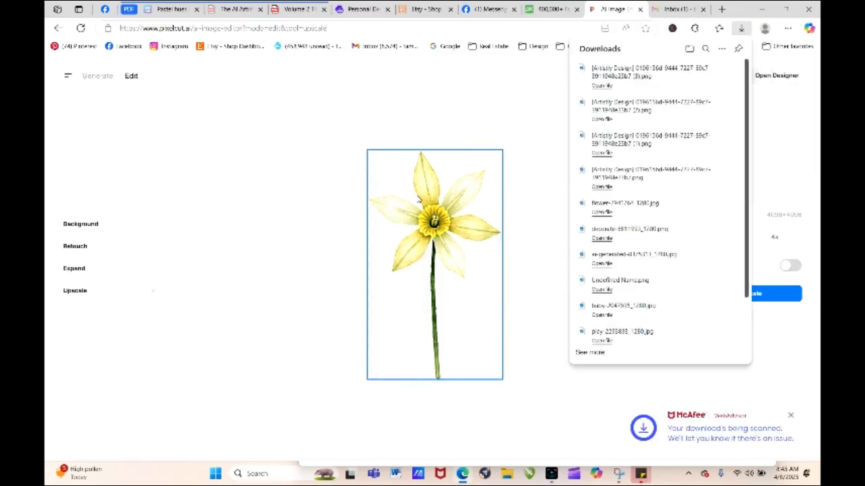
- Return to Pixabay's flower photos and open the pink water lily photo with green leaves
click(541, 9)
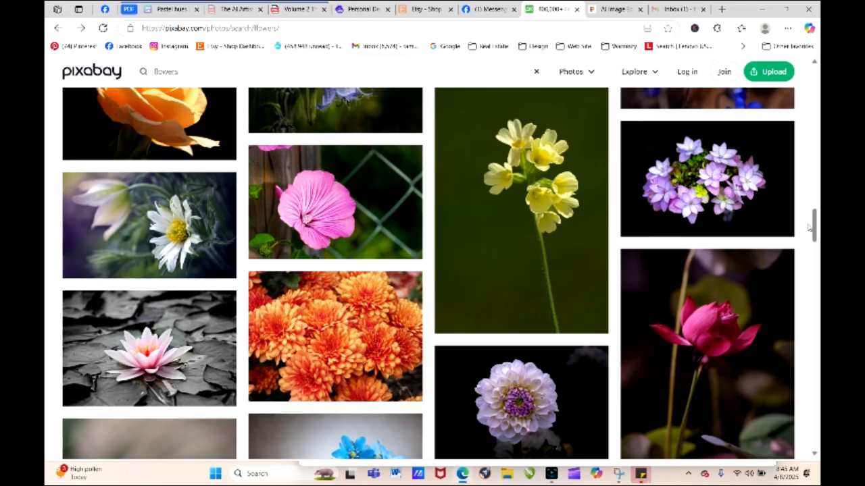
drag(814, 228, 816, 310)
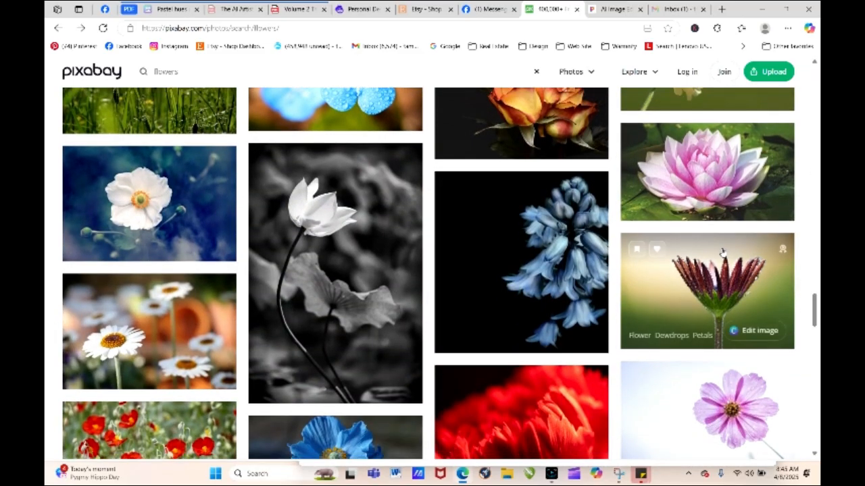
click(738, 171)
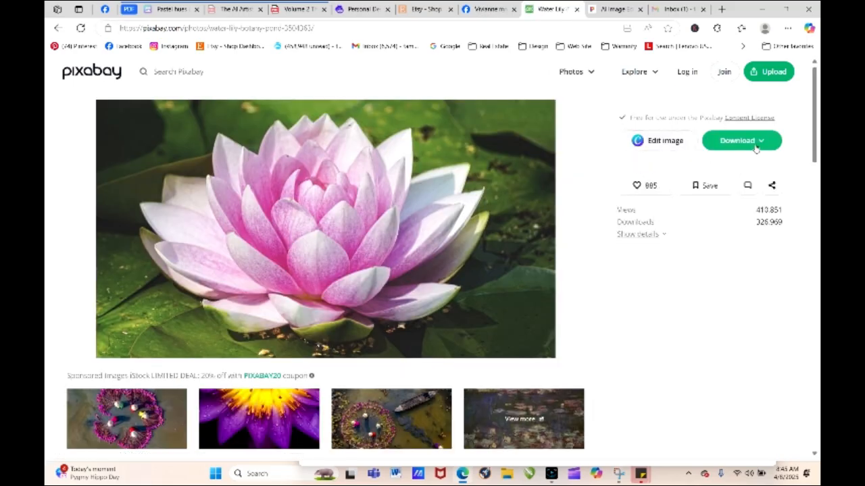
- Download the pink water lily photo at 1280×720 and switch to Artistly
click(742, 140)
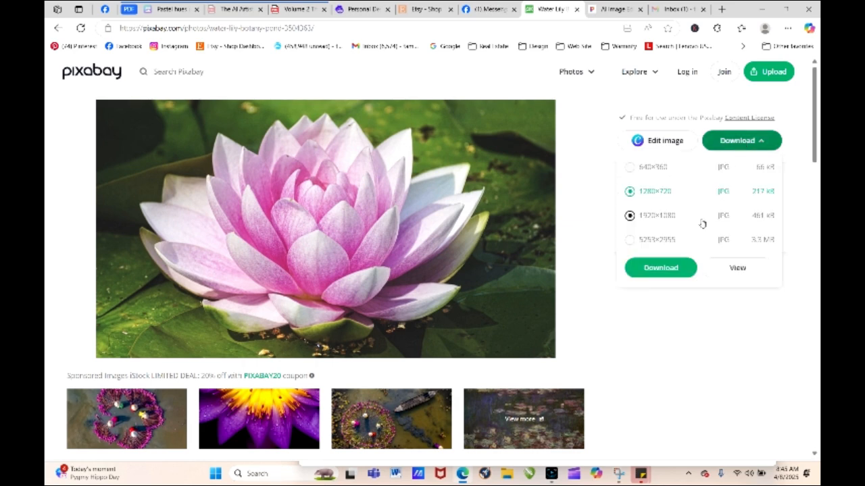
click(653, 270)
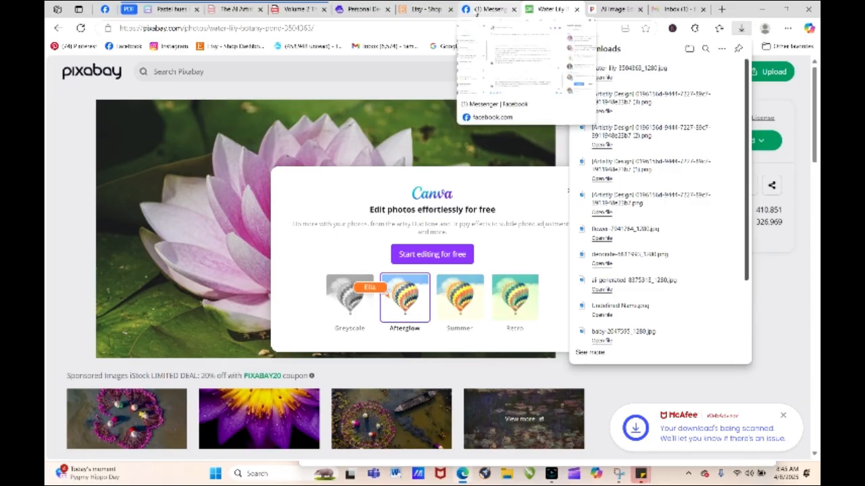
mouse_move(360, 9)
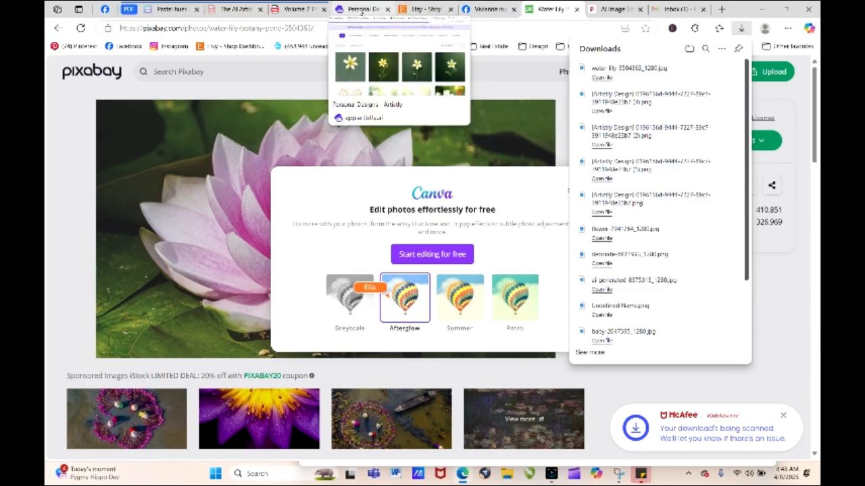
click(360, 10)
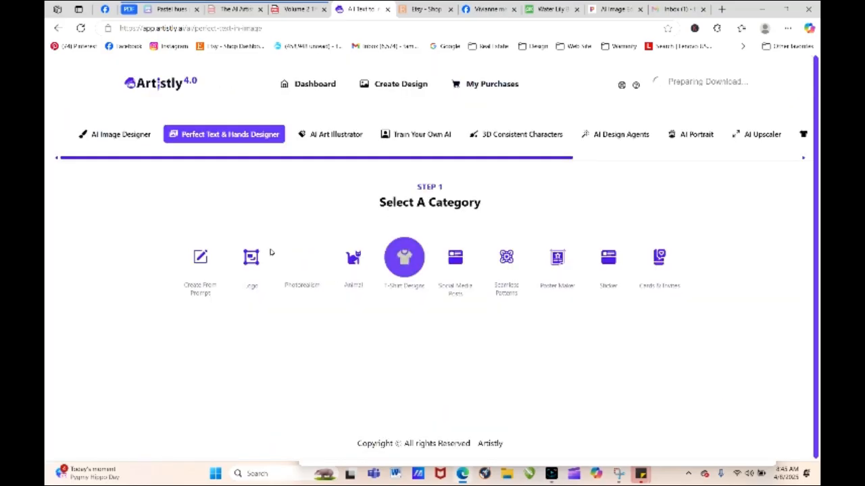
- Choose the Create From Prompt category and upload the water-lily-3504363_1280 photo to Mirror Magic
click(202, 260)
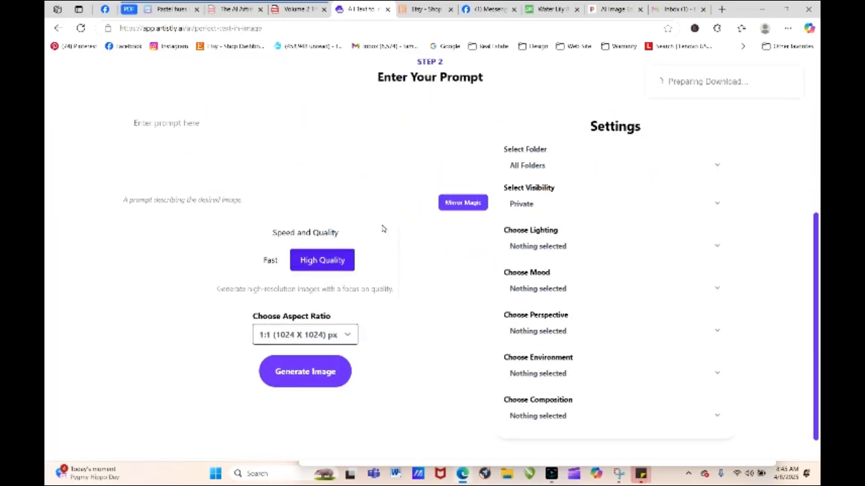
click(446, 204)
click(475, 252)
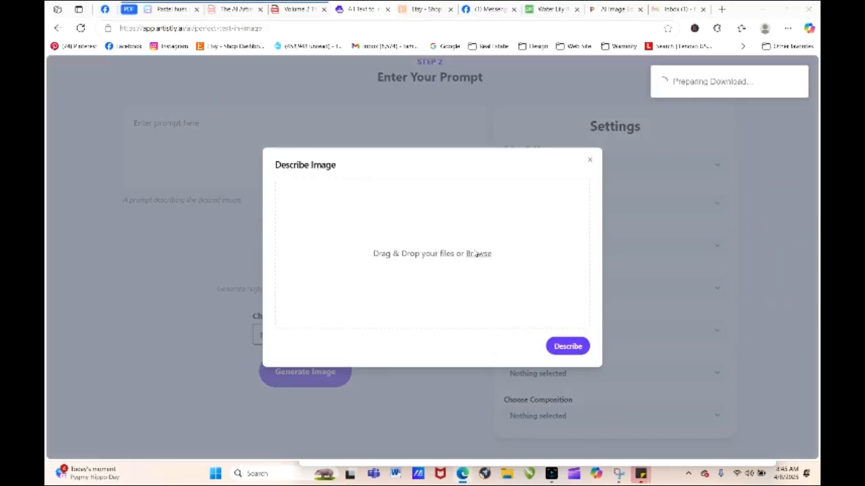
click(177, 118)
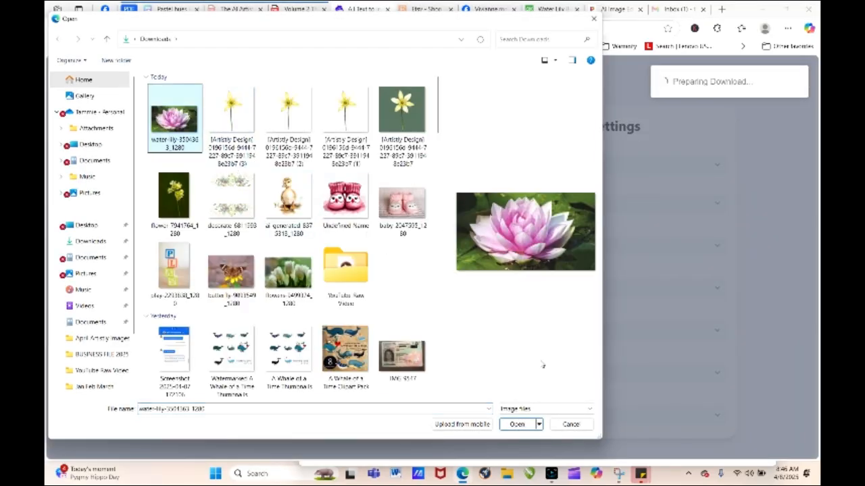
click(517, 425)
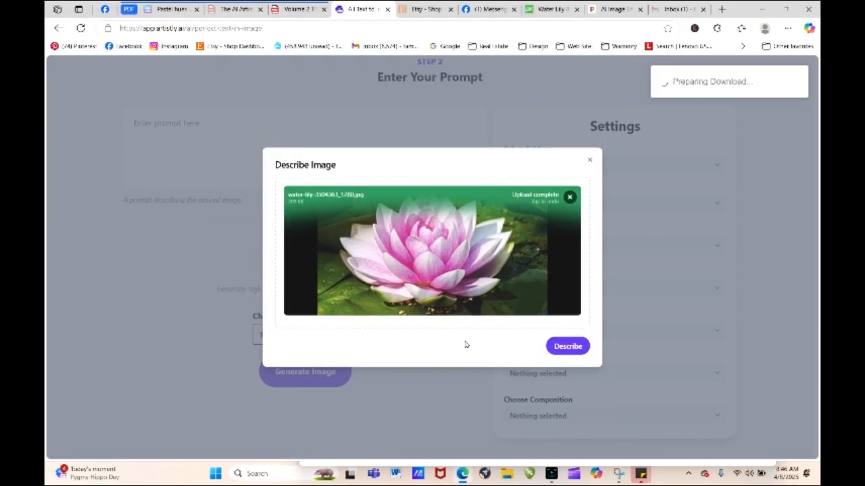
- Have the uploaded photo described, use the extracted prompt, and generate a high-quality 1:1 image from it
click(559, 347)
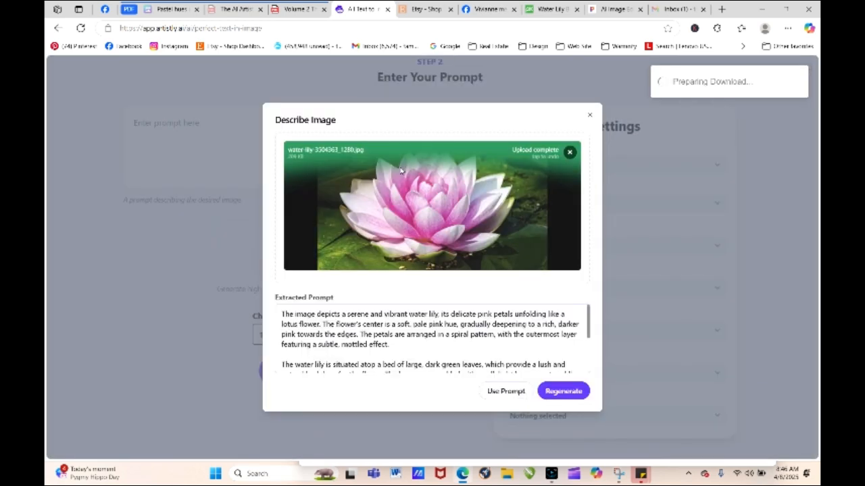
click(512, 395)
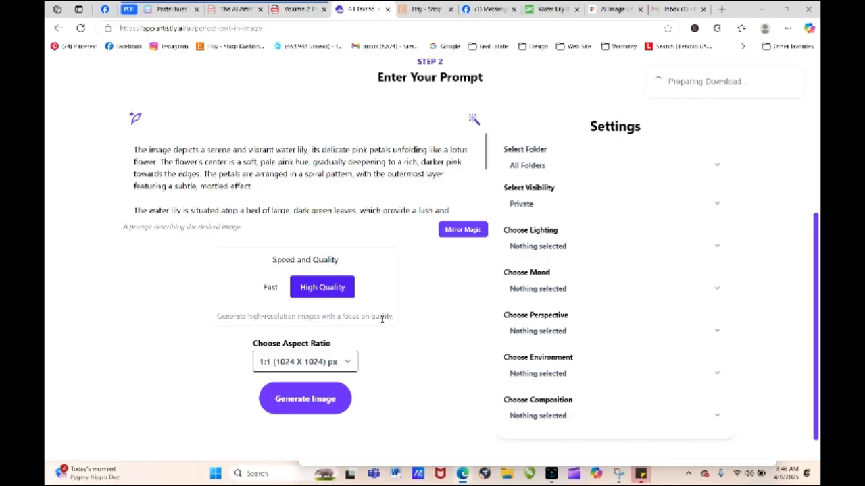
click(329, 405)
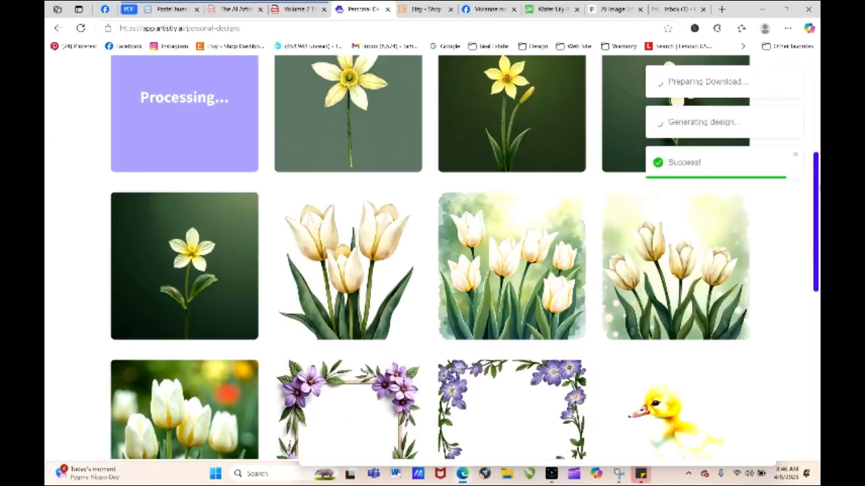
- View the newly generated pink water lily design and reload its prompt for re-generation
drag(817, 174, 818, 104)
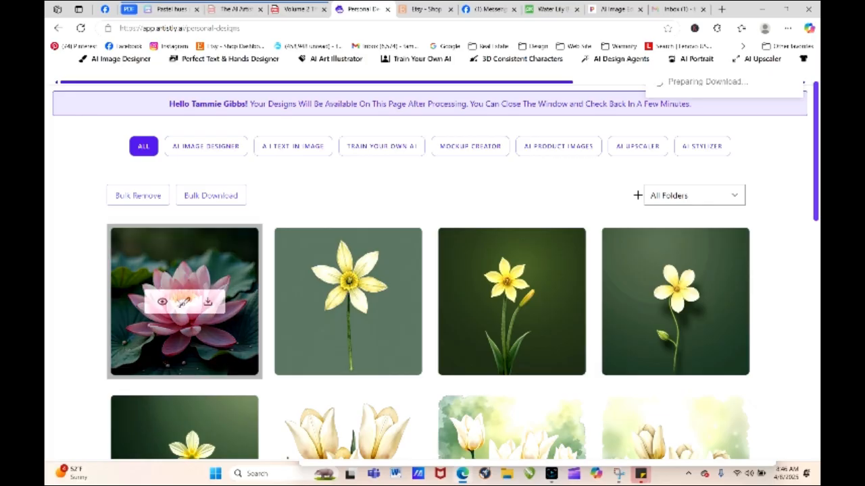
click(166, 305)
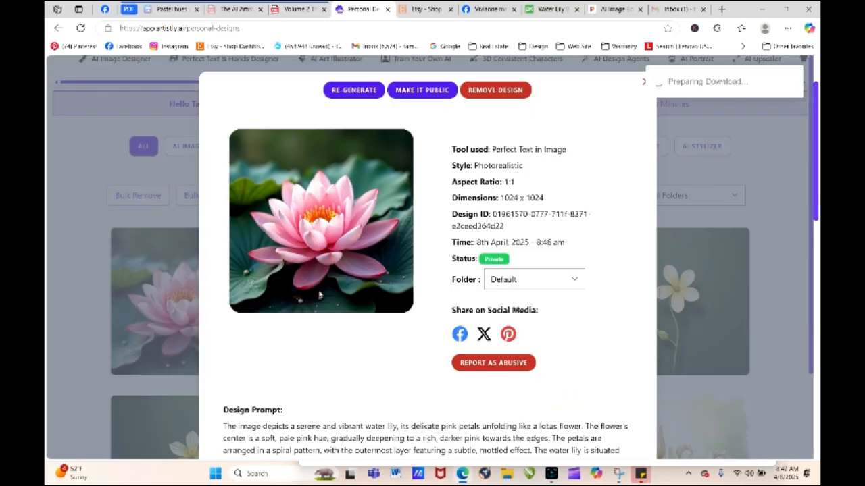
click(358, 90)
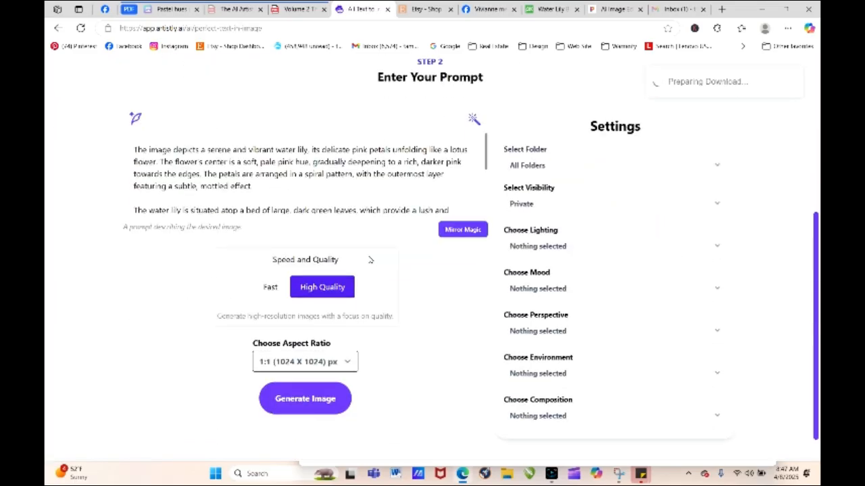
- Copy "Soft Watercolor Illustration: Gentle, flowing pigments with soft transitions" from the phrase bank PDF to the start of the prompt, followed by a comma
click(301, 9)
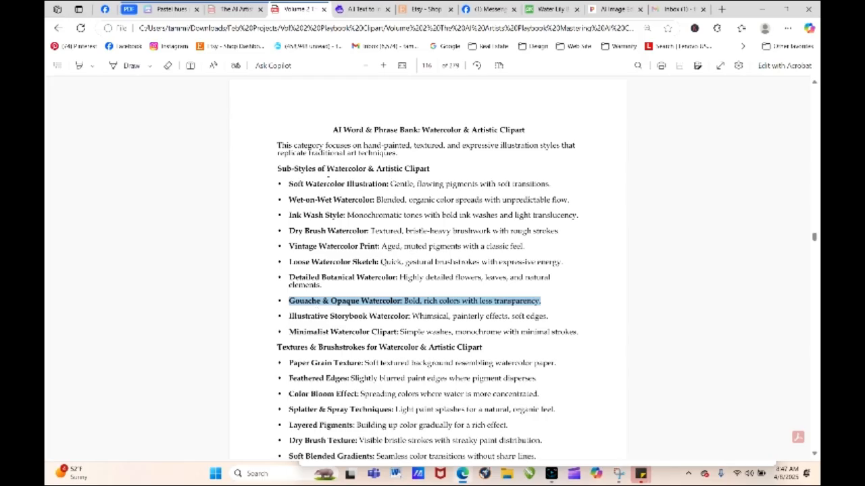
drag(290, 184, 546, 183)
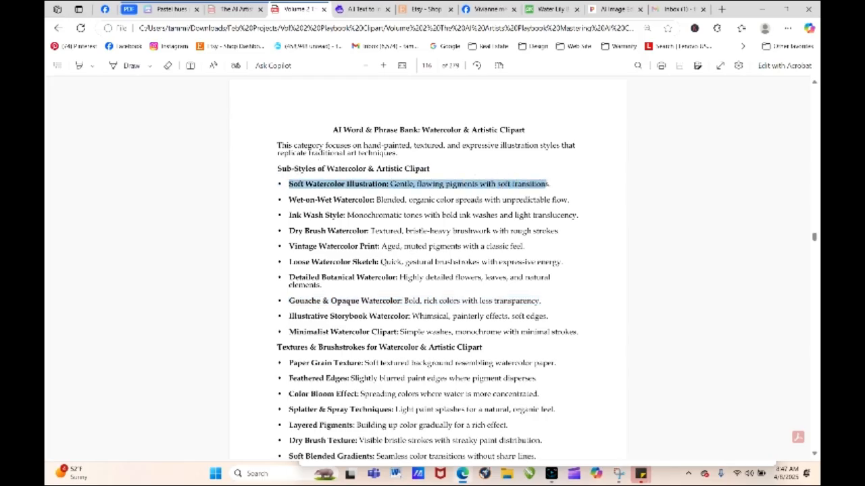
right_click(544, 185)
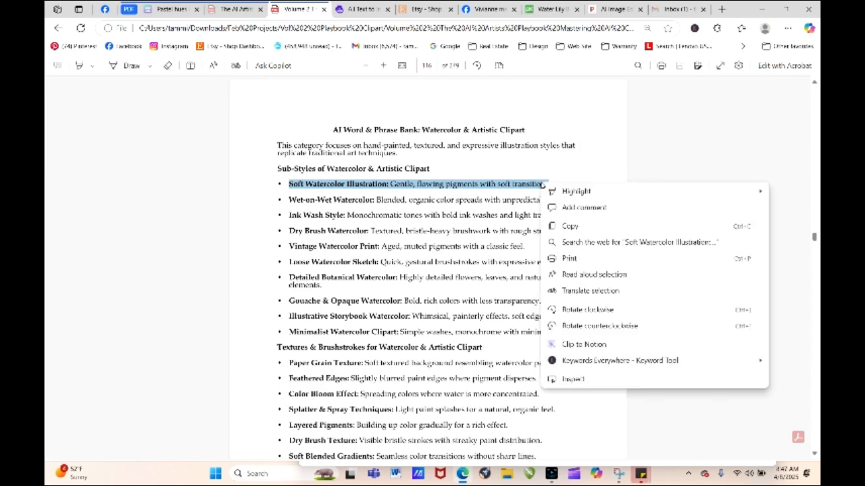
click(571, 226)
click(364, 10)
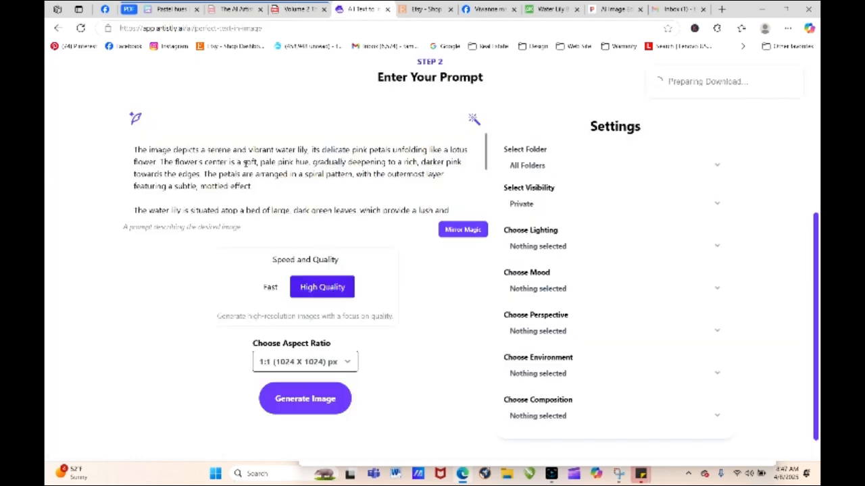
right_click(135, 149)
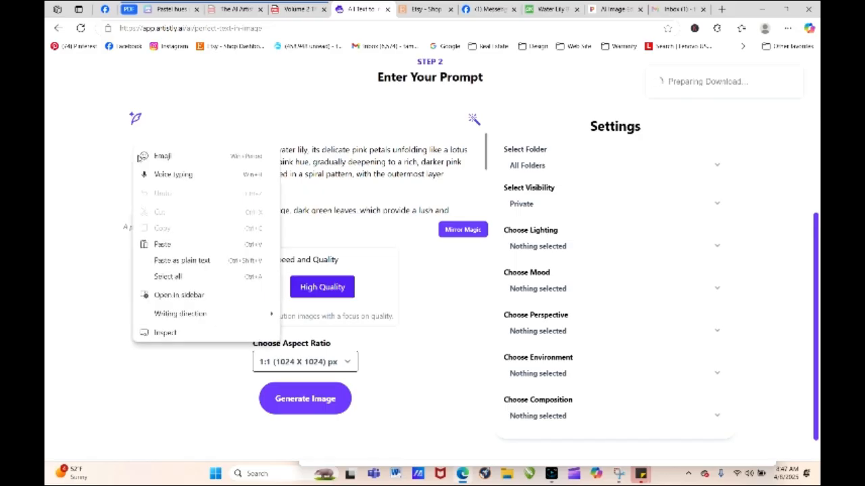
click(163, 244)
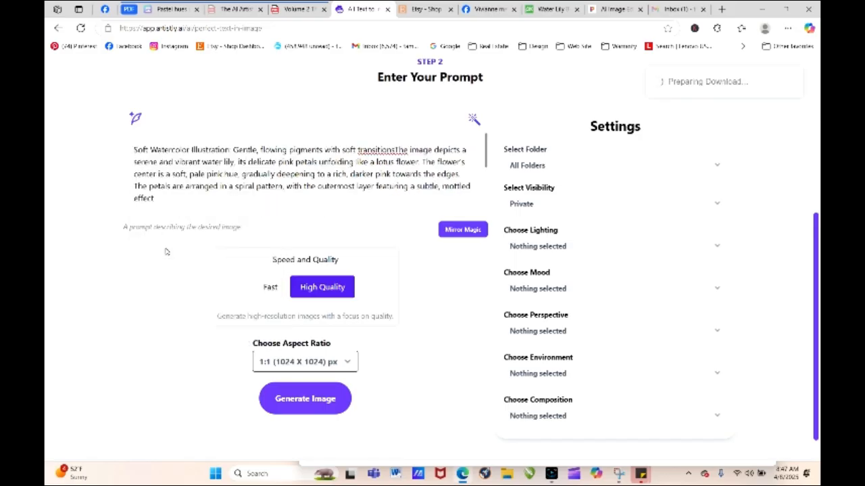
text(,)
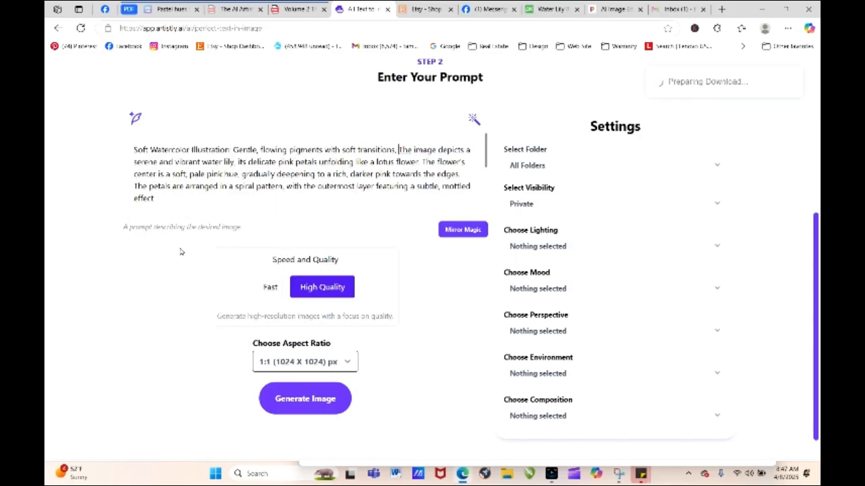
- Copy "Gouache & Opaque Watercolor: Bold, rich colors with less transparency." from the PDF into the prompt after the soft watercolor phrase, and generate the image
click(300, 9)
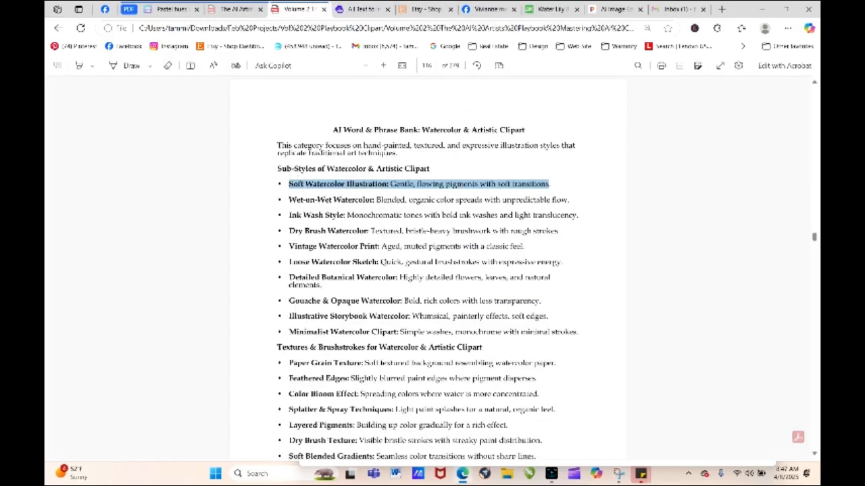
drag(288, 300, 541, 301)
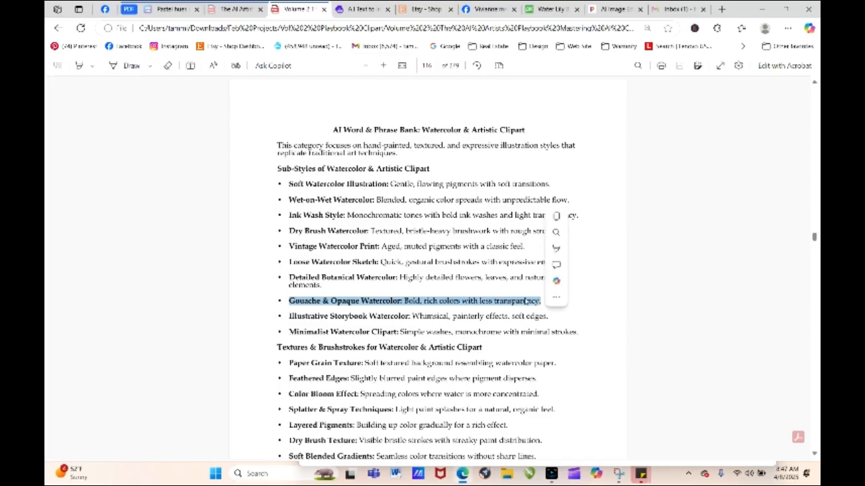
right_click(553, 265)
click(565, 137)
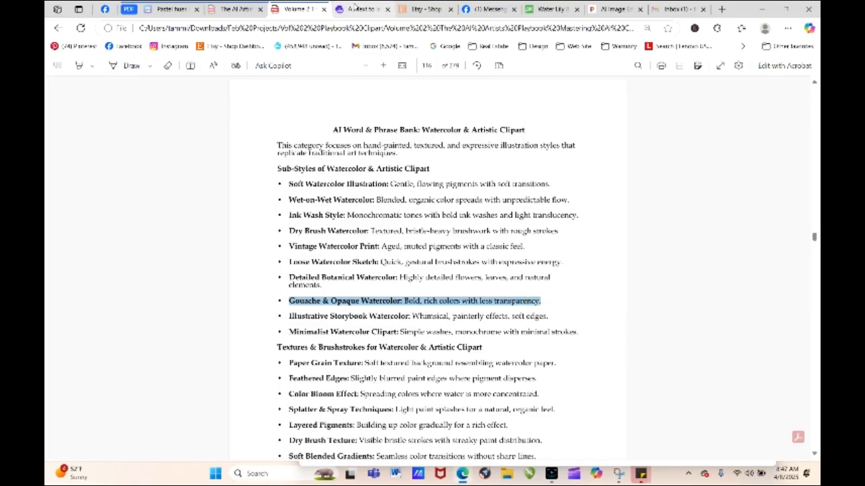
click(352, 10)
click(398, 150)
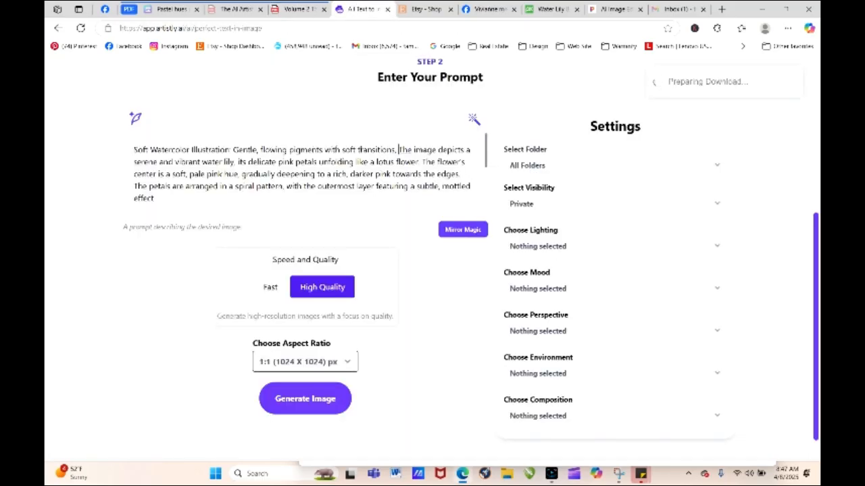
right_click(400, 150)
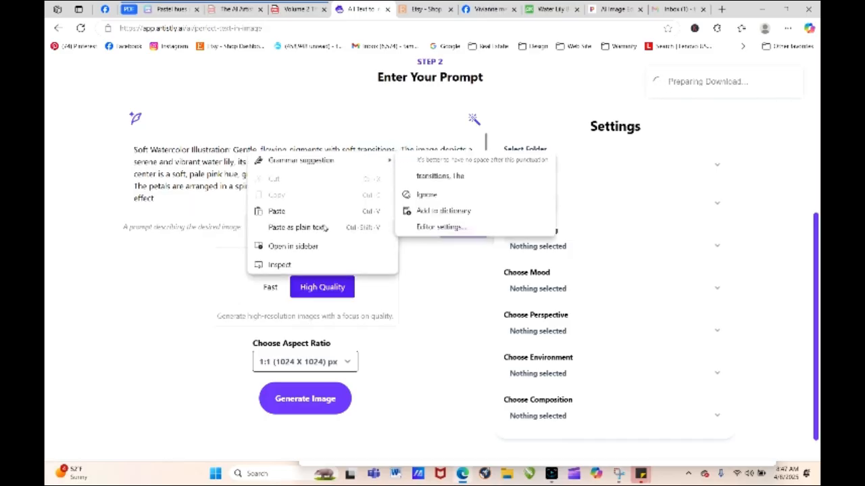
click(276, 211)
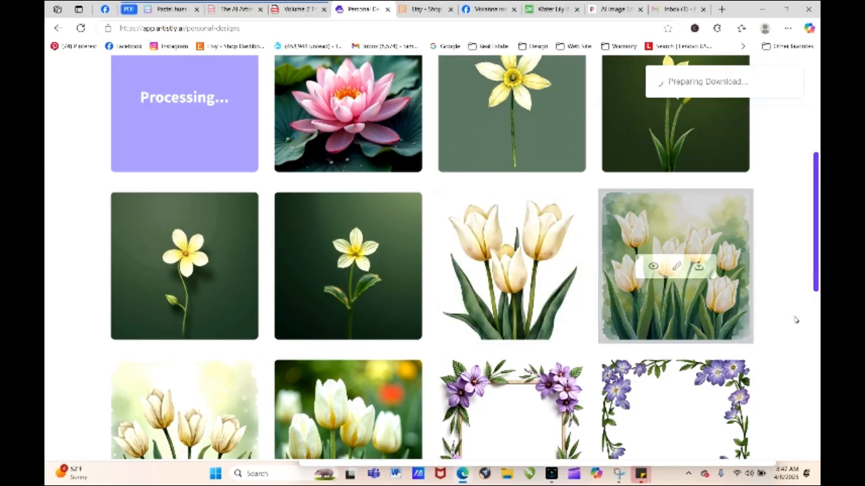
- View the water lily design made with the watercolor phrases and start re-generating it
scroll(271, 167, up, 3)
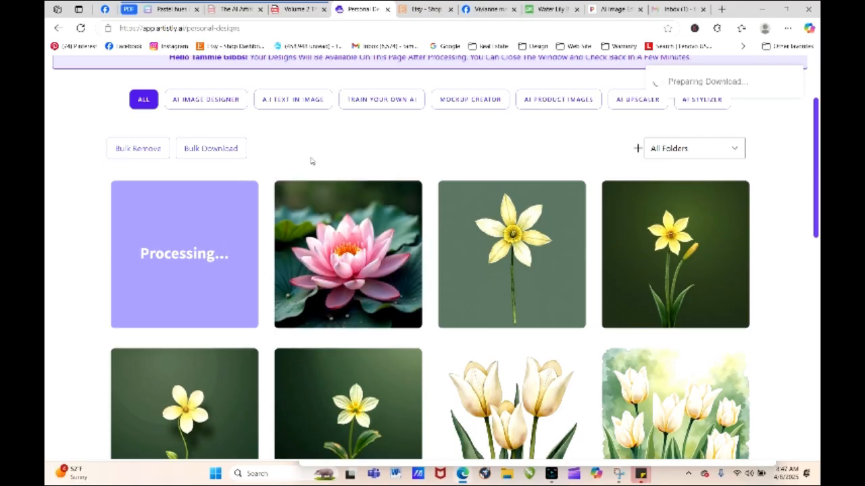
mouse_move(333, 187)
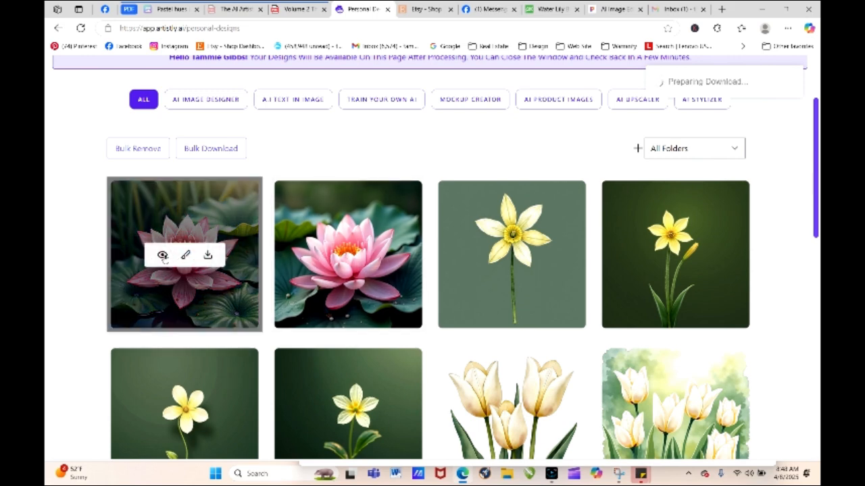
click(166, 259)
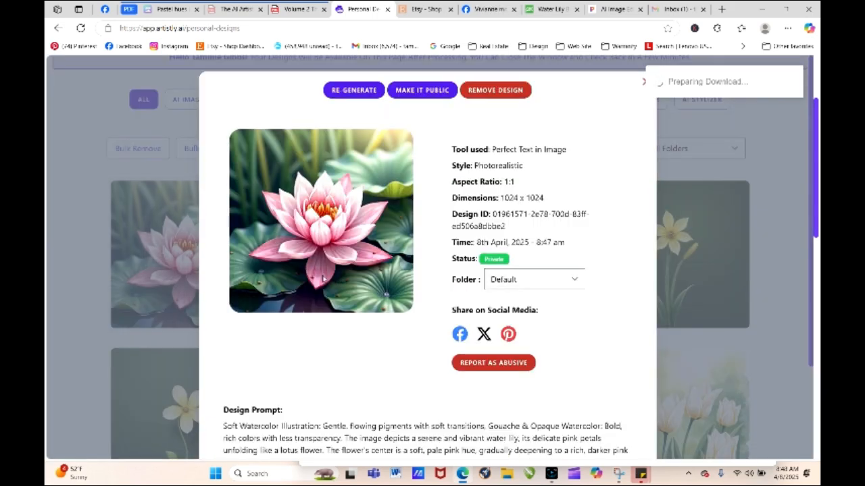
click(353, 90)
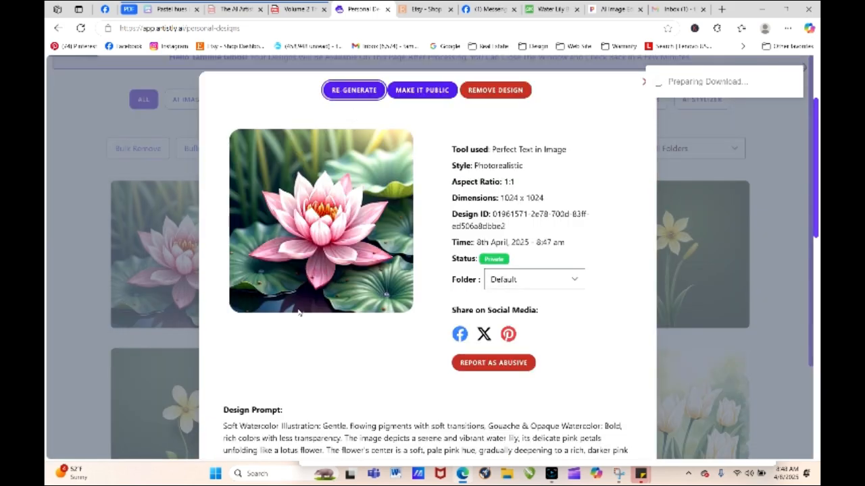
- Add "isolated against a white background surrounded by negative space" after "mottled effect," in the prompt and generate the image
scroll(297, 309, down, 5)
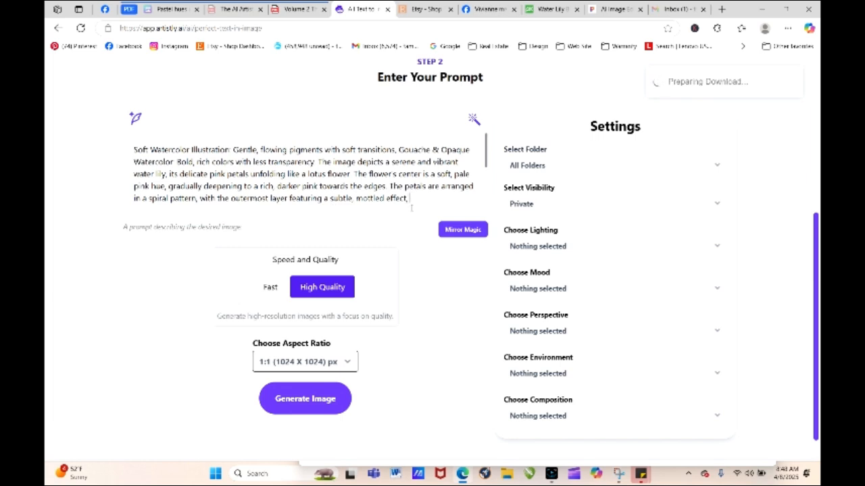
text(lated against a white backgr)
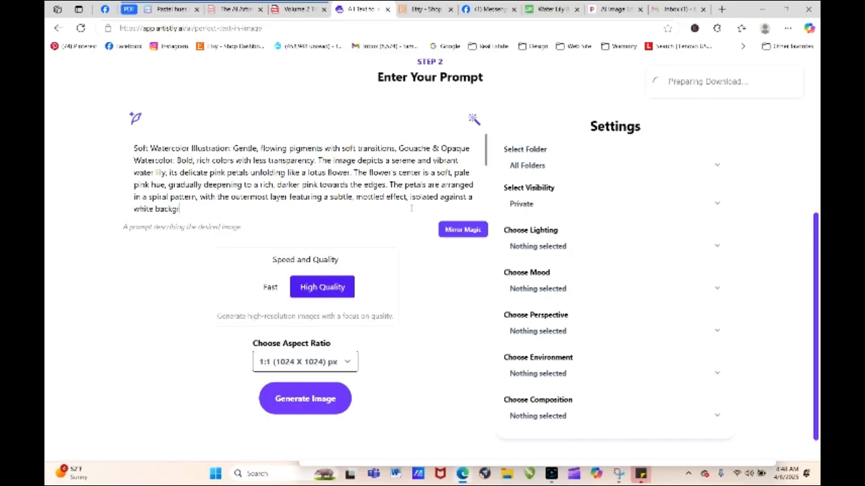
text(ound wi)
key(BackSpace)
key(BackSpace)
key(BackSpace)
key(BackSpace)
key(BackSpace)
key(BackSpace)
key(BackSpace)
key(BackSpace)
text(surrounded by negat)
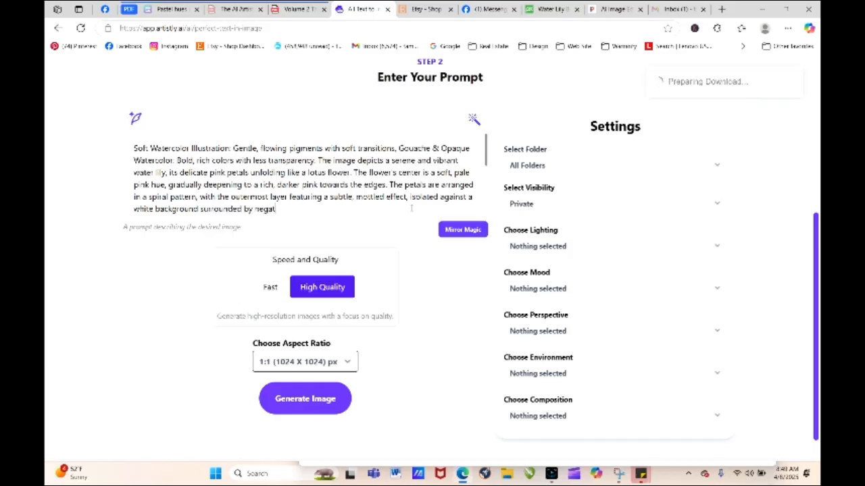
text(ive space.)
click(322, 401)
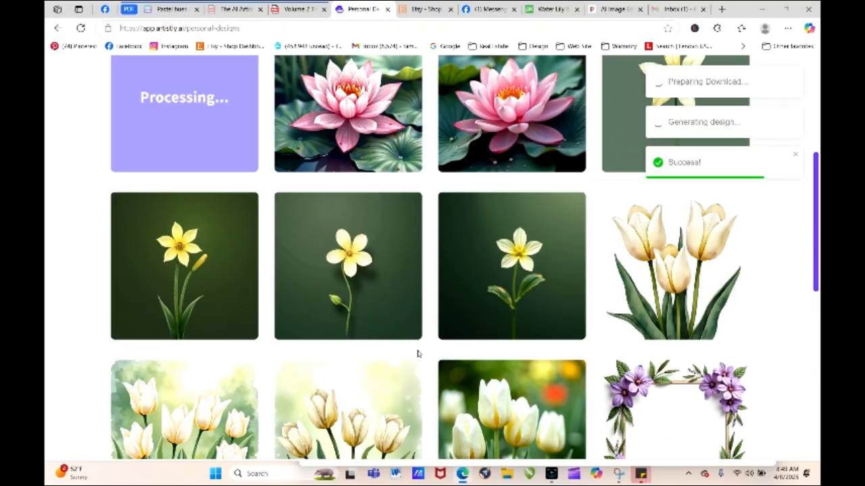
- Download the pink water lily design with sunlit reeds and leaves behind the flower
drag(816, 273, 816, 222)
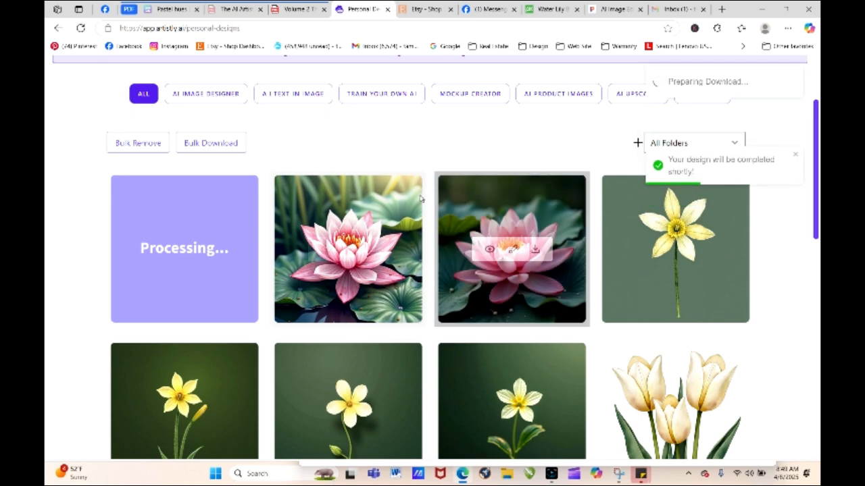
mouse_move(376, 277)
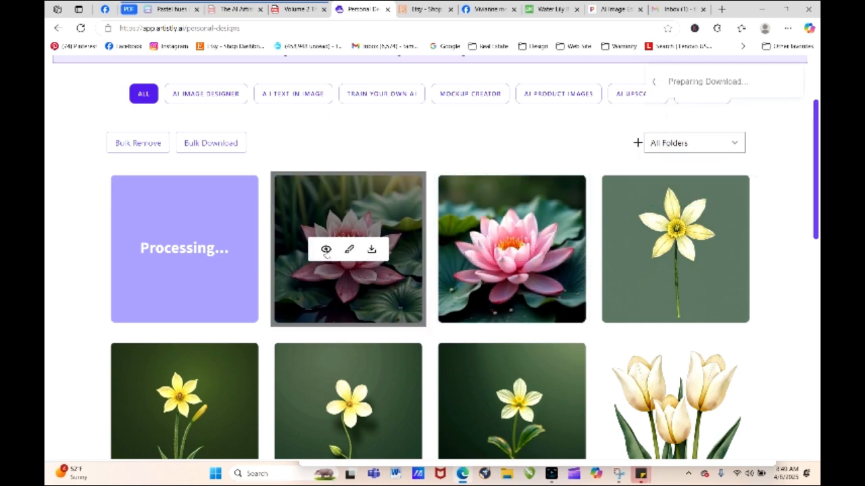
click(372, 249)
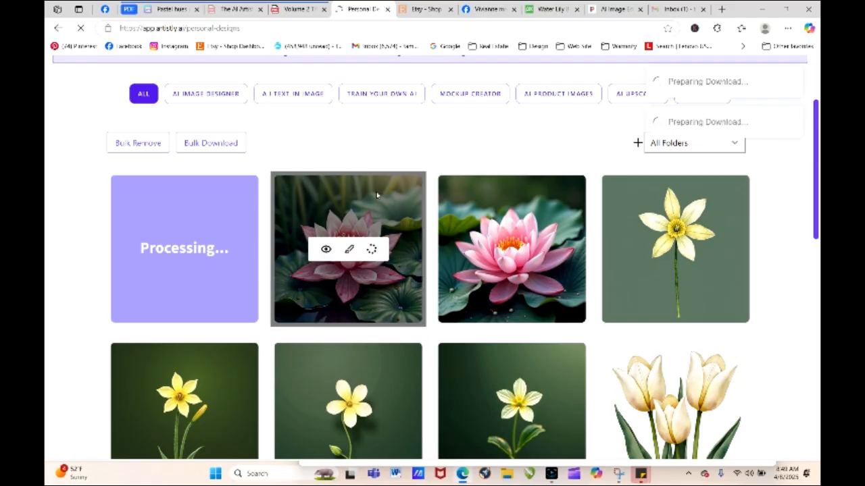
- Switch to Pixelcut, leave the daffodil edit and open the downloaded water lily image with the reed background
click(614, 8)
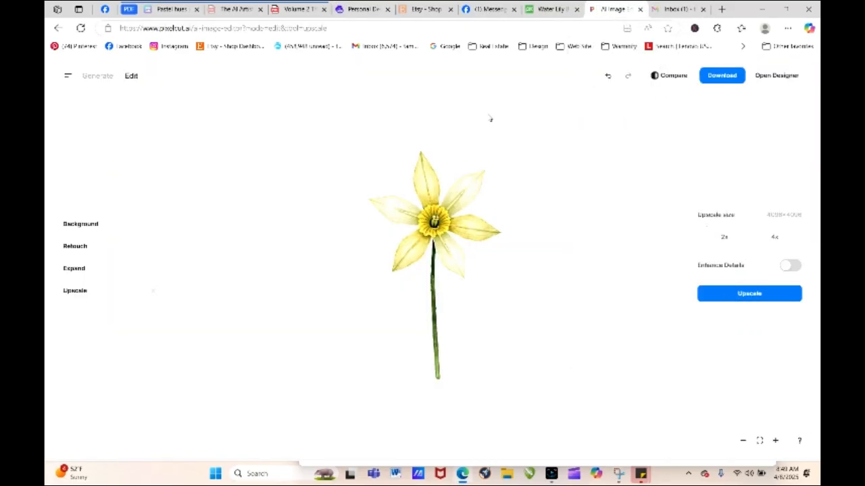
click(57, 28)
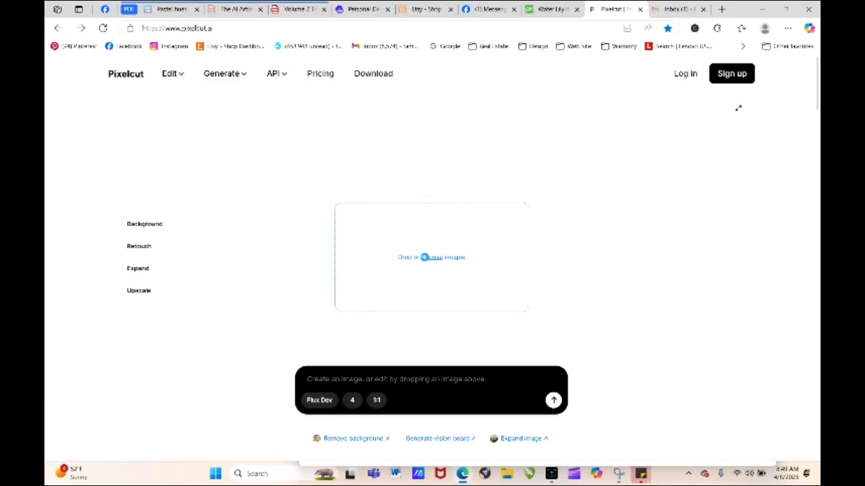
click(425, 260)
click(164, 128)
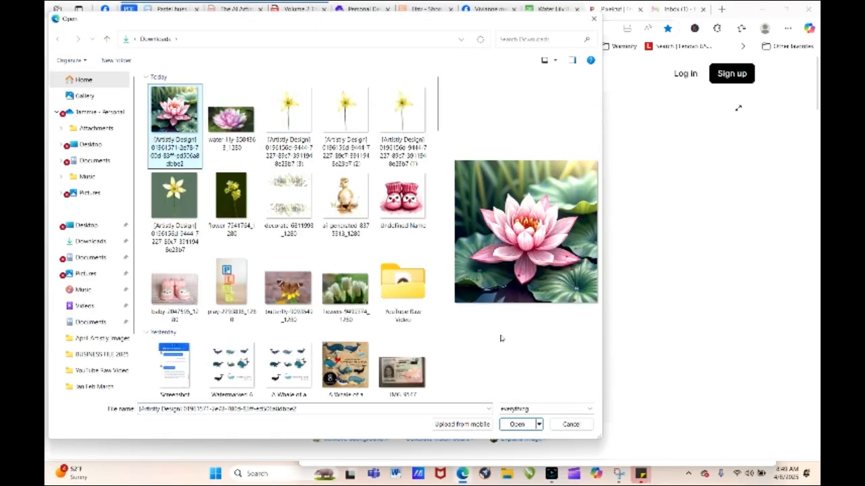
click(527, 427)
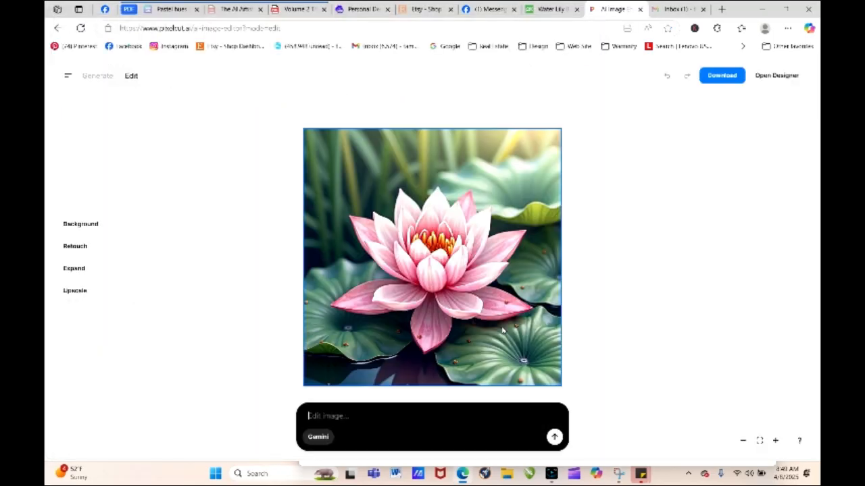
- Remove the background from the water lily image, upscale the cutout 4x and download it
click(105, 228)
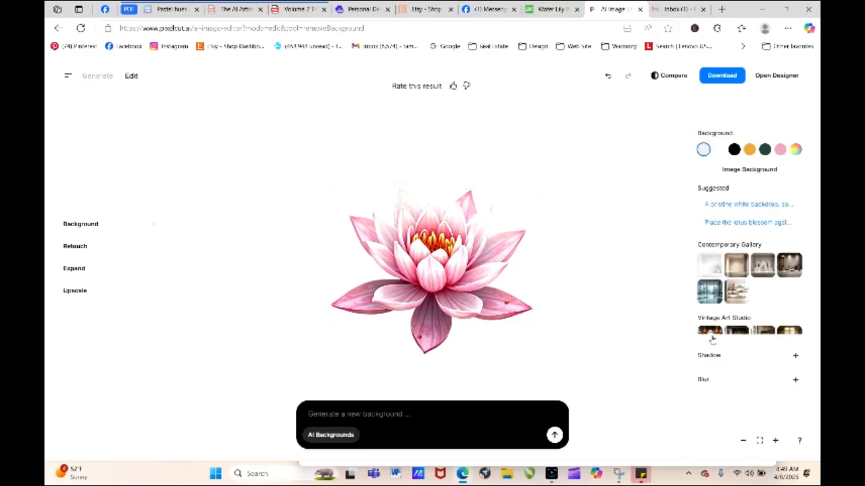
click(115, 292)
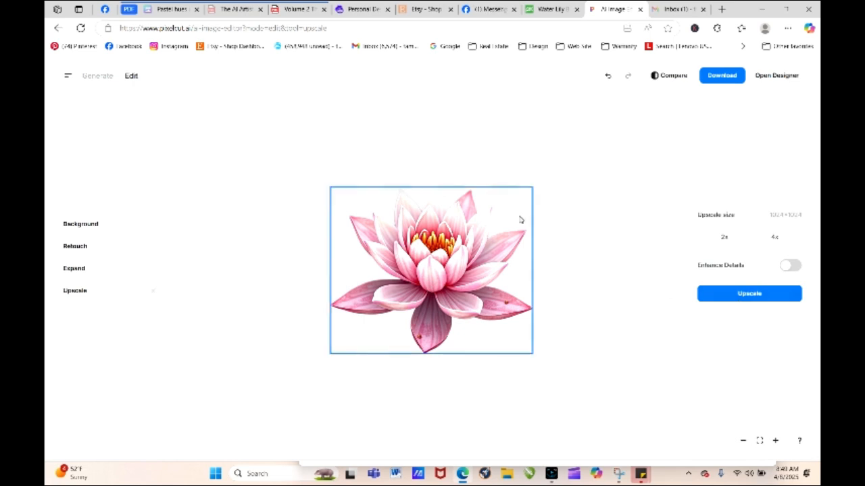
click(751, 295)
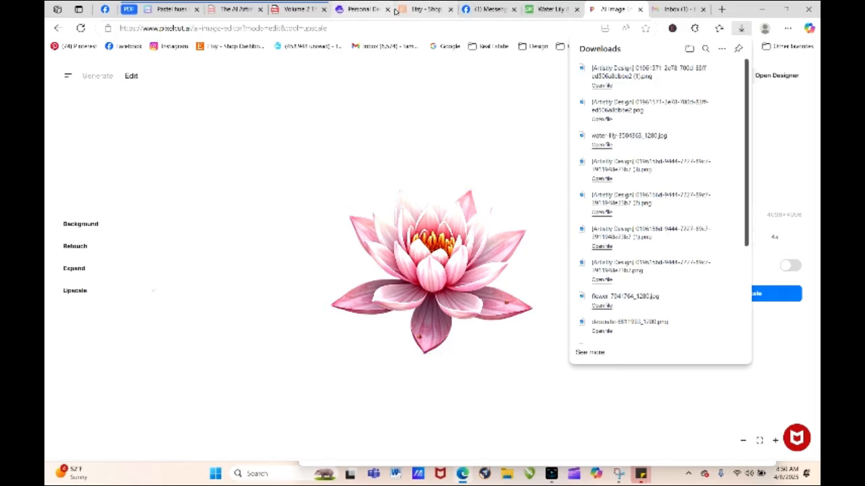
- Switch back to Artistly, view the new water lily design with the green watercolor wash, and download it
click(362, 9)
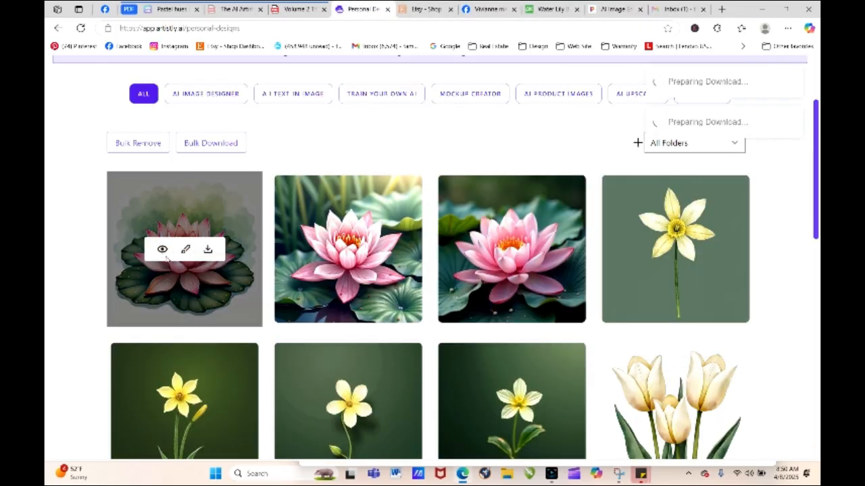
click(162, 250)
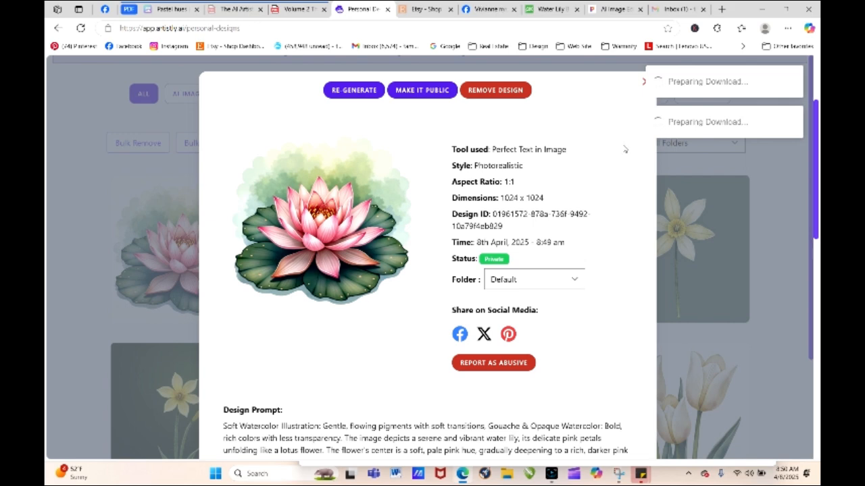
click(643, 81)
mouse_move(220, 189)
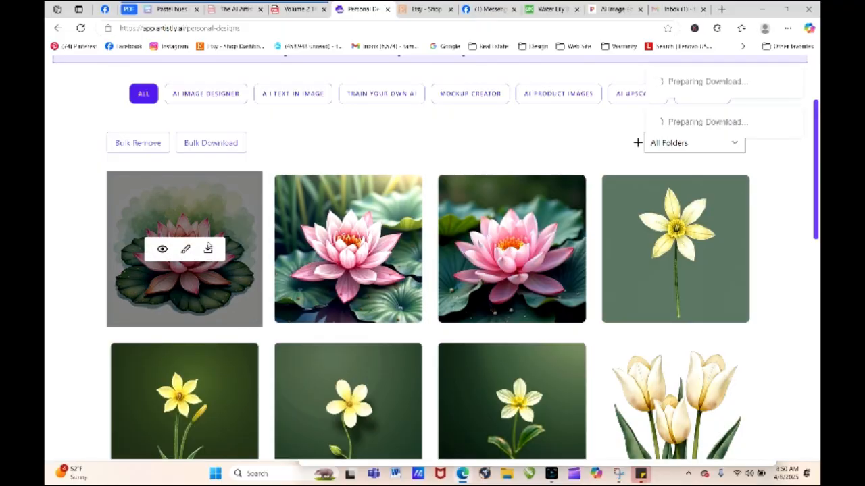
click(207, 250)
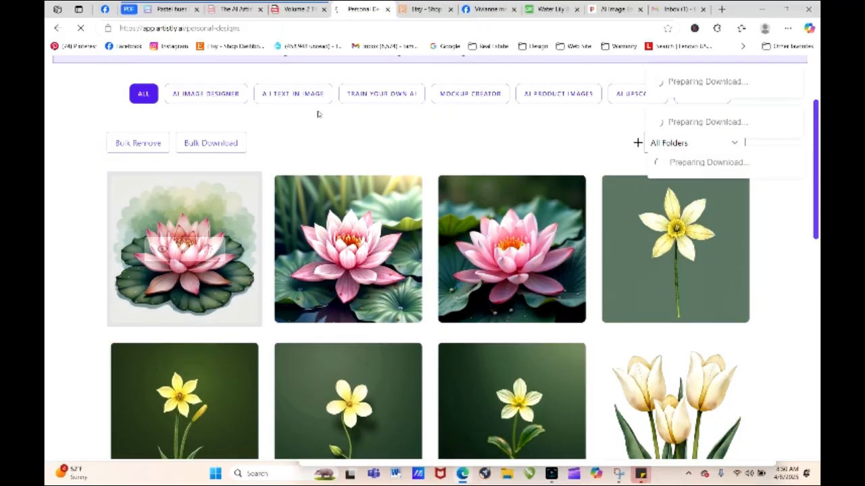
- Switch to Pixelcut and open the downloaded water lily image with the green watercolor wash in place of the previous cutout
click(618, 12)
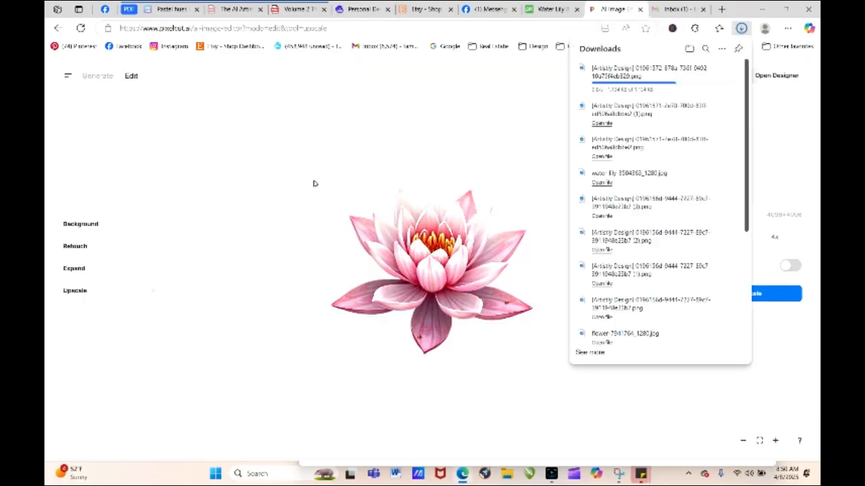
click(59, 29)
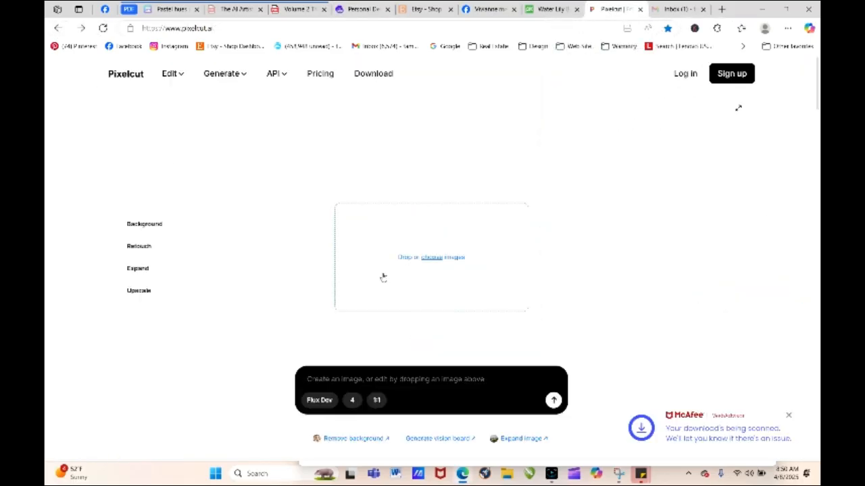
click(433, 263)
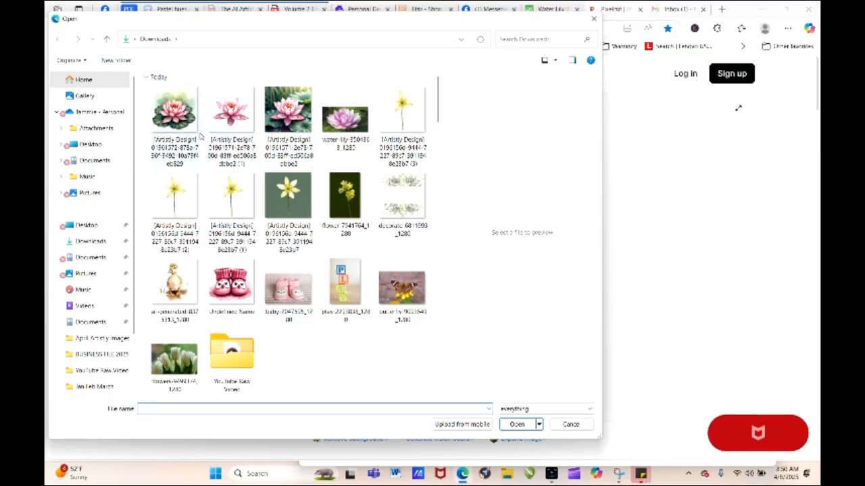
click(174, 112)
click(518, 425)
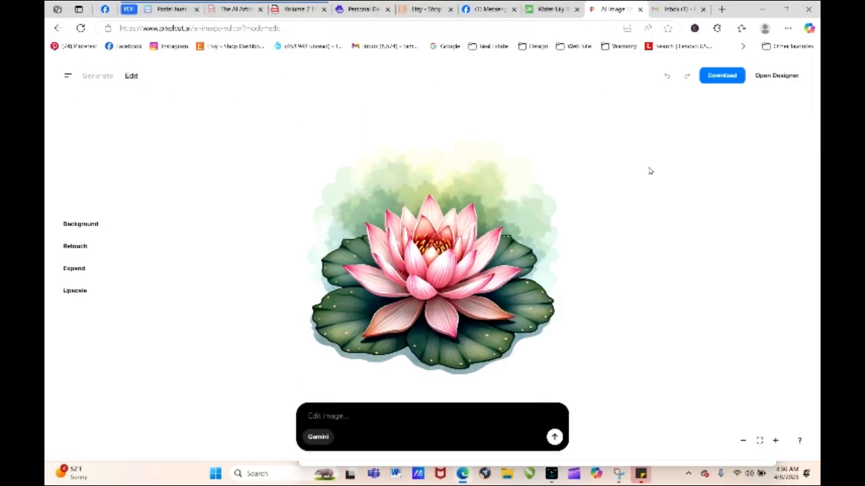
- Remove the background around the watercolor-wash water lily, upscale the image 4x and download it
click(102, 227)
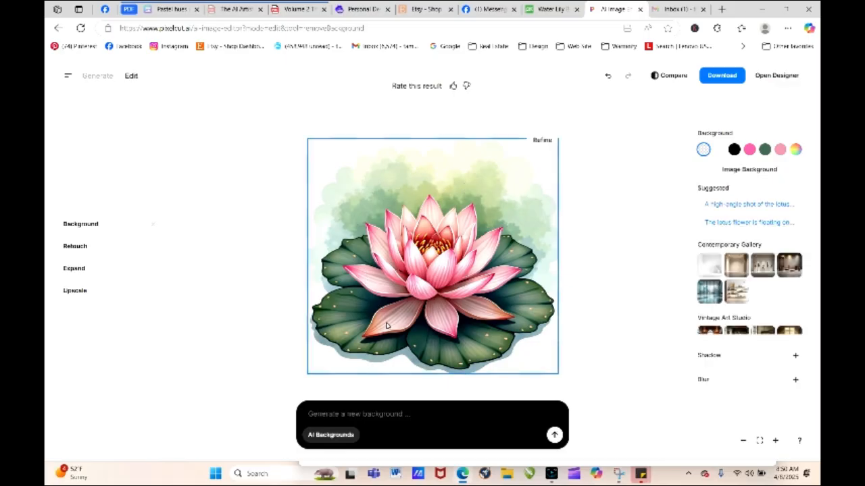
click(382, 150)
click(601, 339)
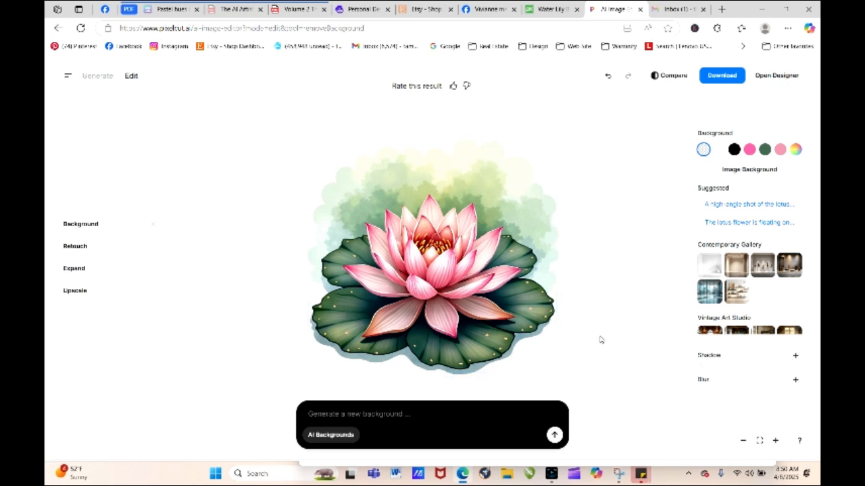
click(106, 294)
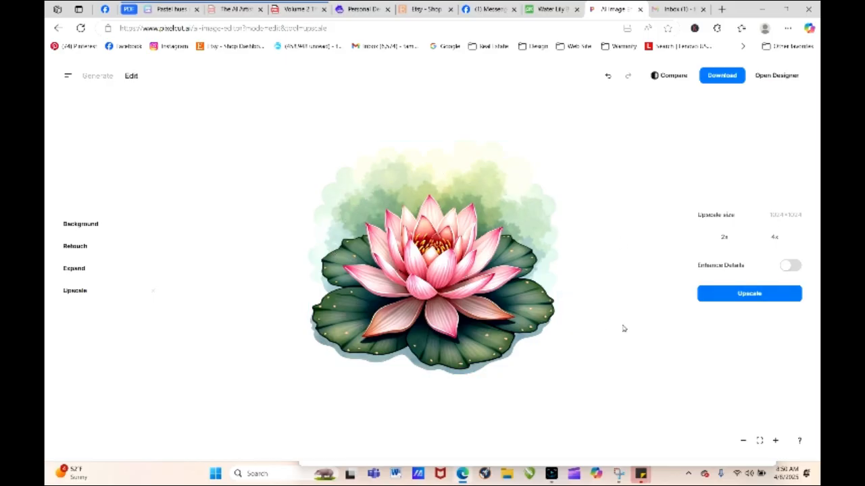
click(756, 294)
click(715, 76)
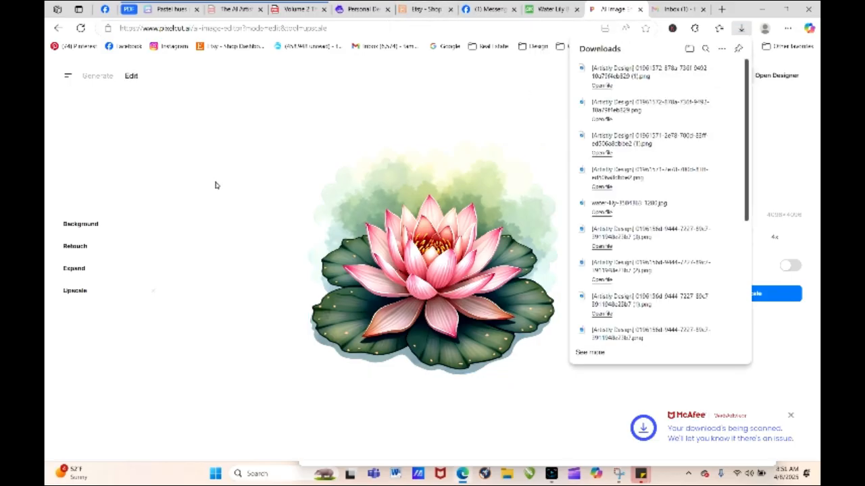
- Start re-generating the watercolor-wash water lily in Artistly and delete "with the outermost layer featuring a subtle, mottled effect," from its prompt
click(361, 9)
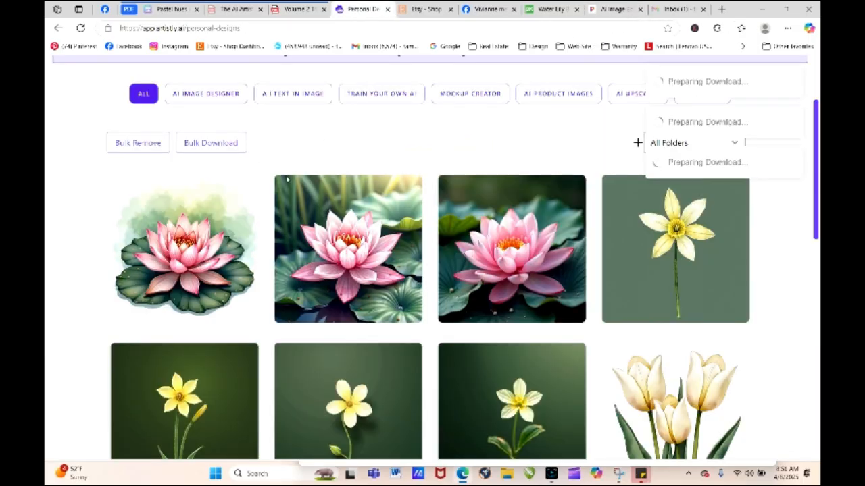
click(161, 250)
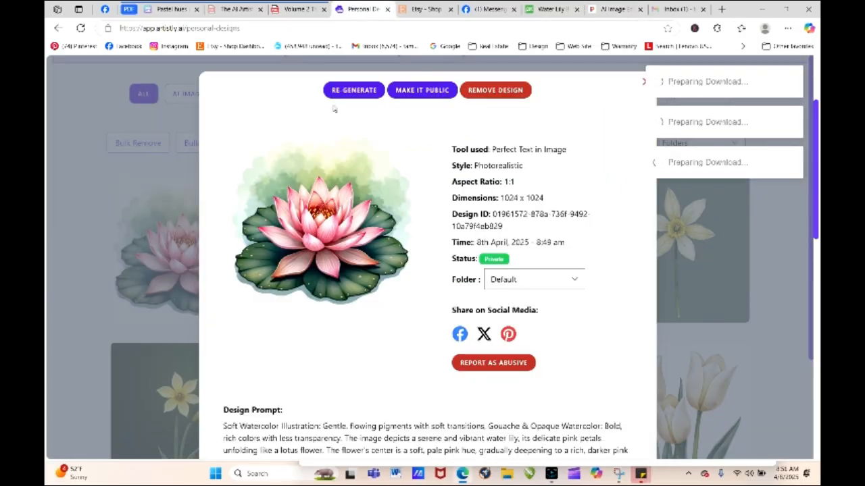
click(352, 90)
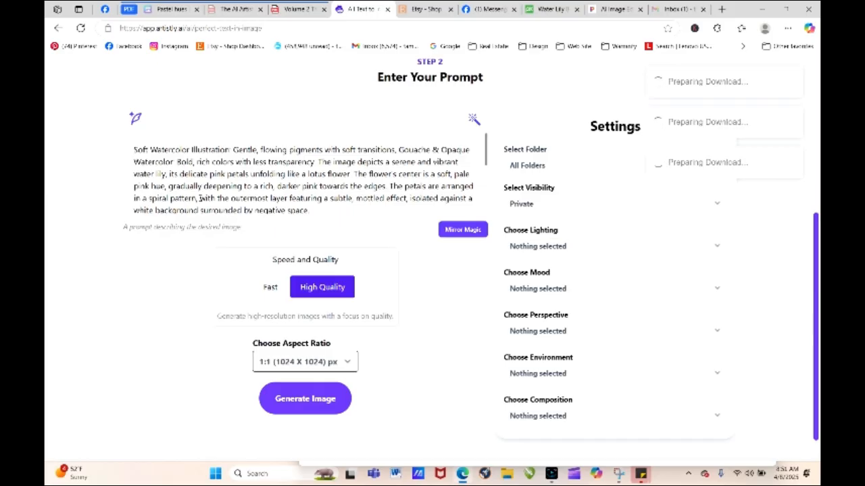
drag(487, 146, 486, 157)
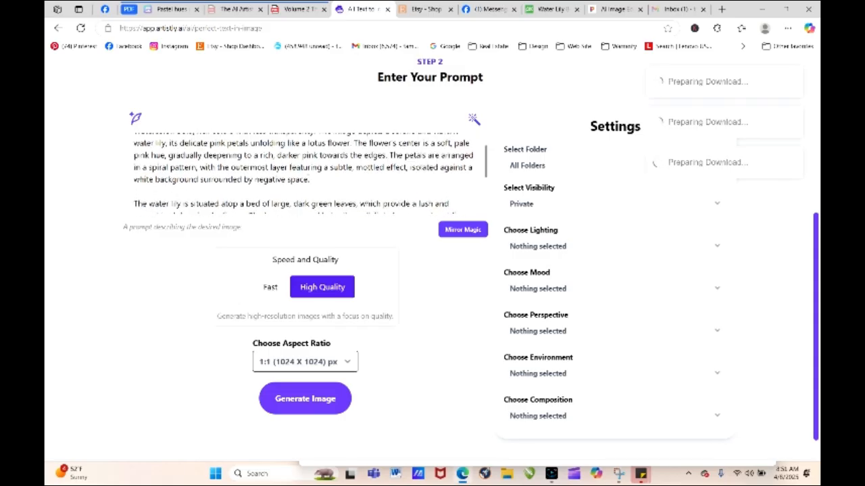
drag(199, 166, 409, 167)
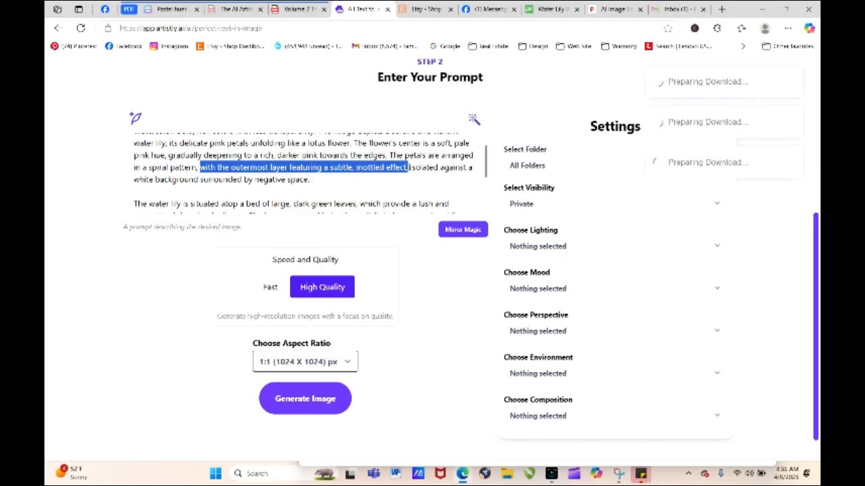
key(BackSpace)
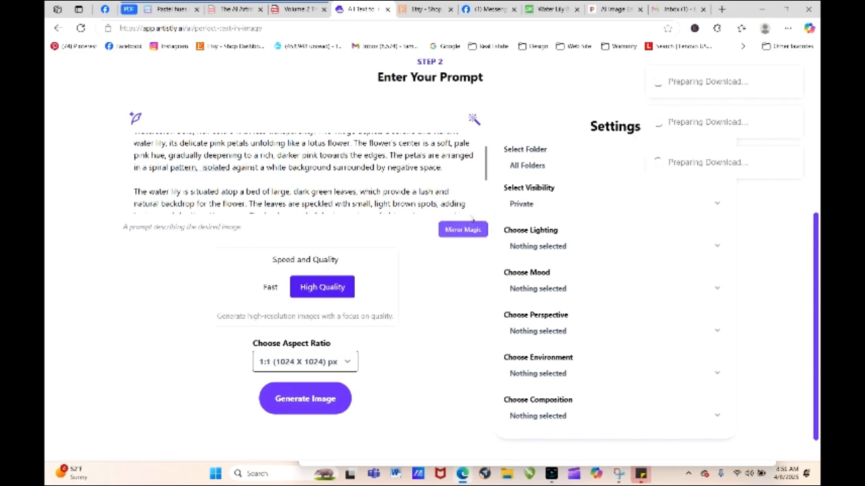
- Delete "The background of the image is a soft, blurred green, evoking the gentle ripples of a pond or lake." and generate the image
drag(487, 160, 490, 179)
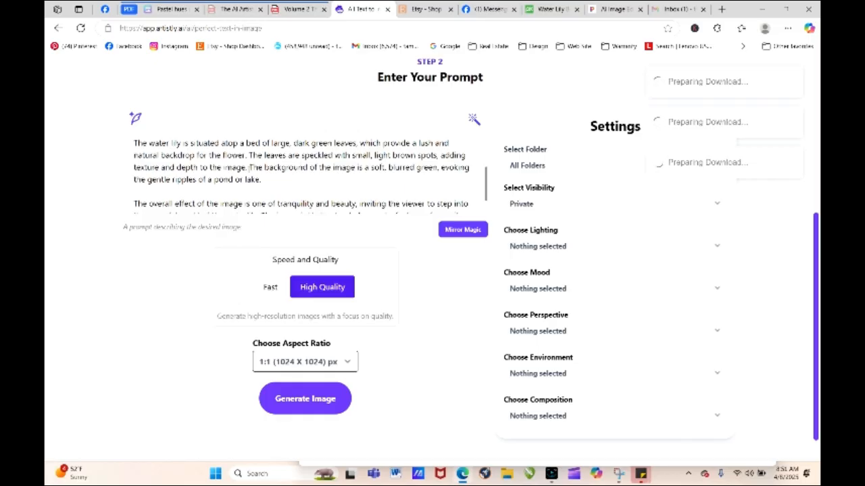
drag(250, 167, 277, 179)
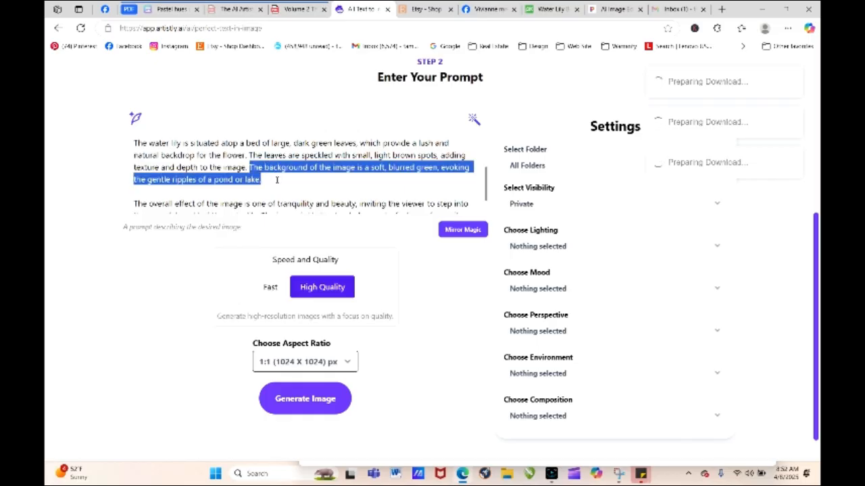
key(BackSpace)
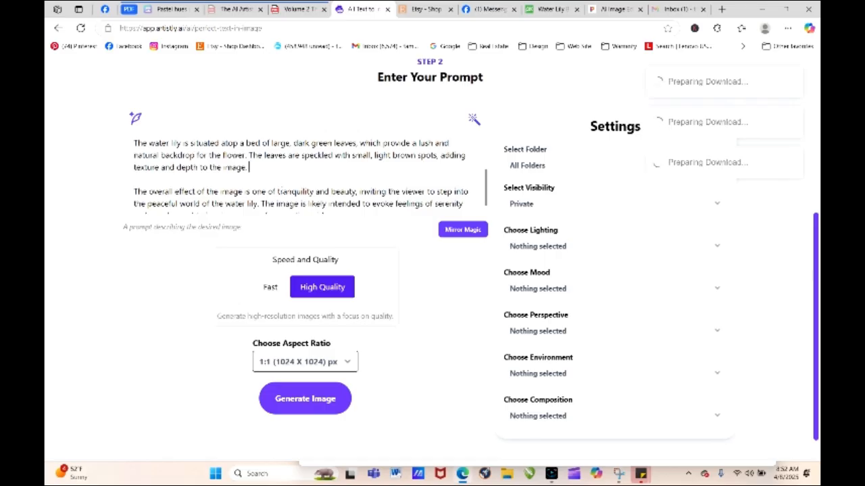
scroll(353, 184, down, 1)
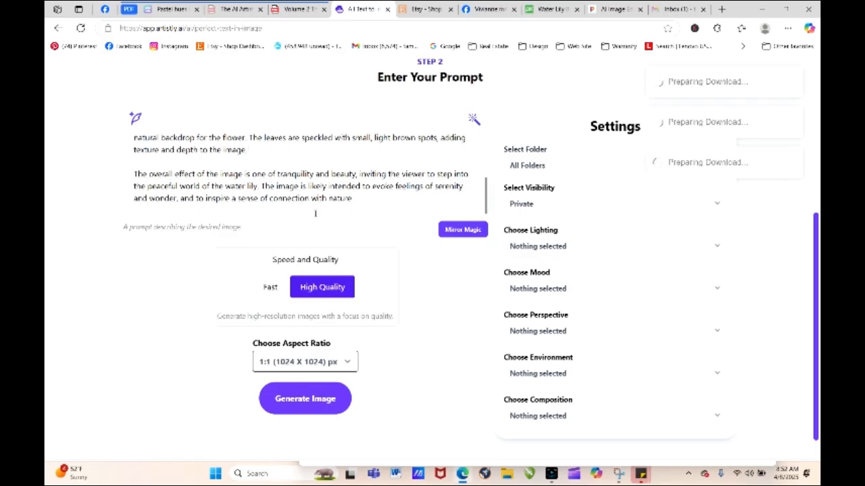
click(301, 410)
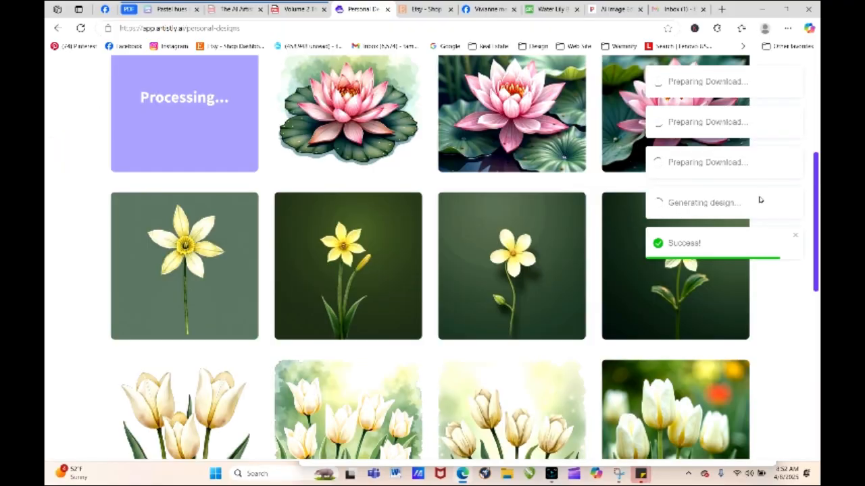
- View the details of the newest water lily design generated from the shortened prompt
scroll(818, 248, up, 3)
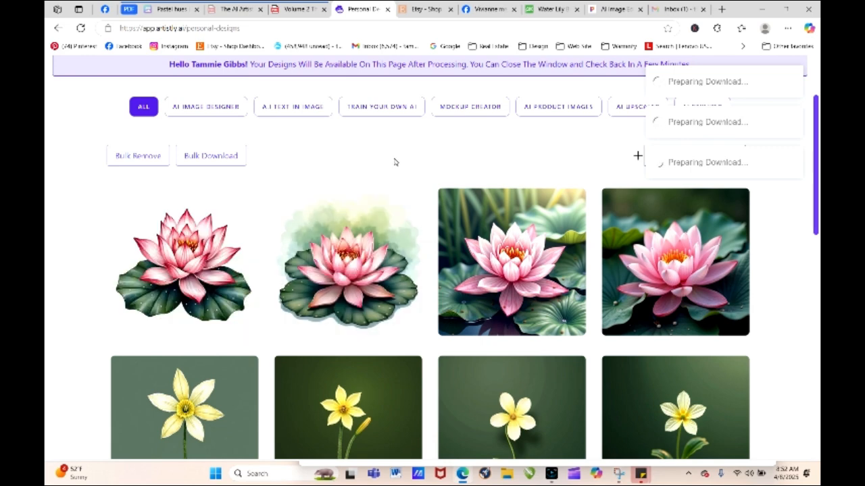
click(163, 263)
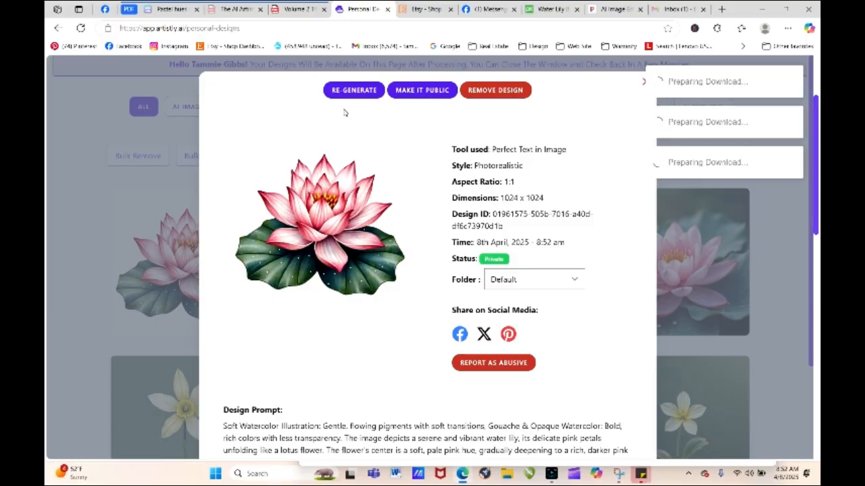
- Re-generate the white-background water lily design with its prompt and high-quality setting unchanged
click(355, 91)
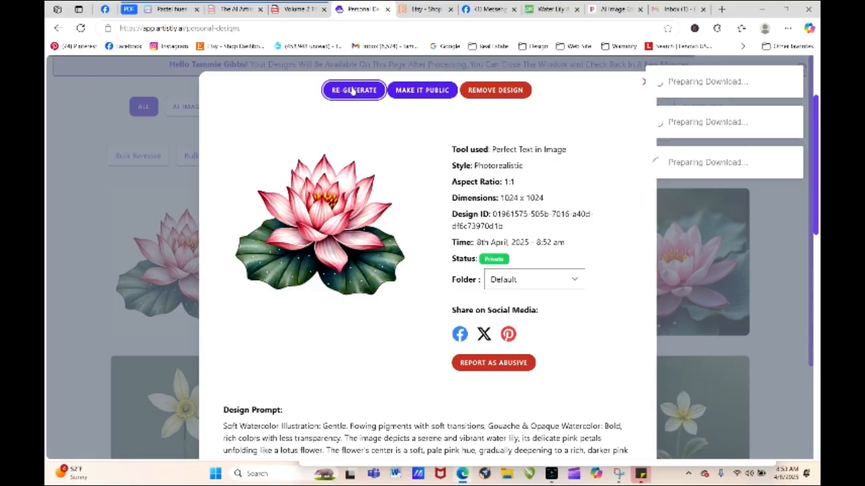
scroll(377, 143, down, 5)
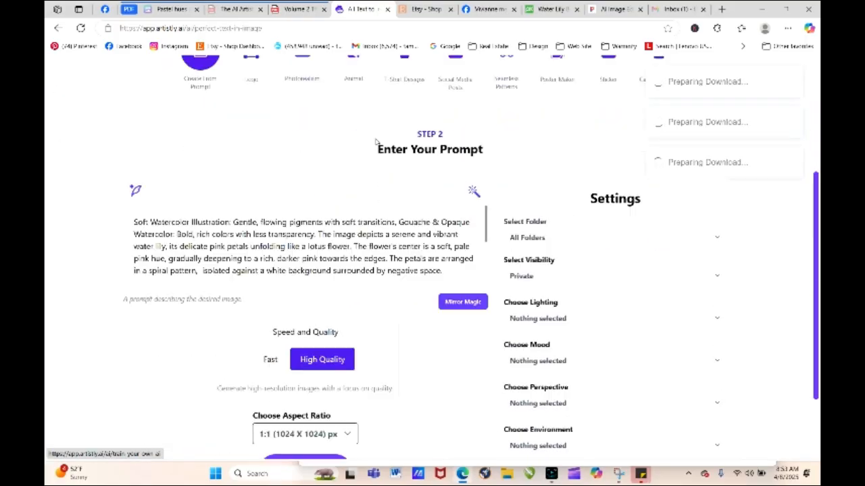
click(336, 404)
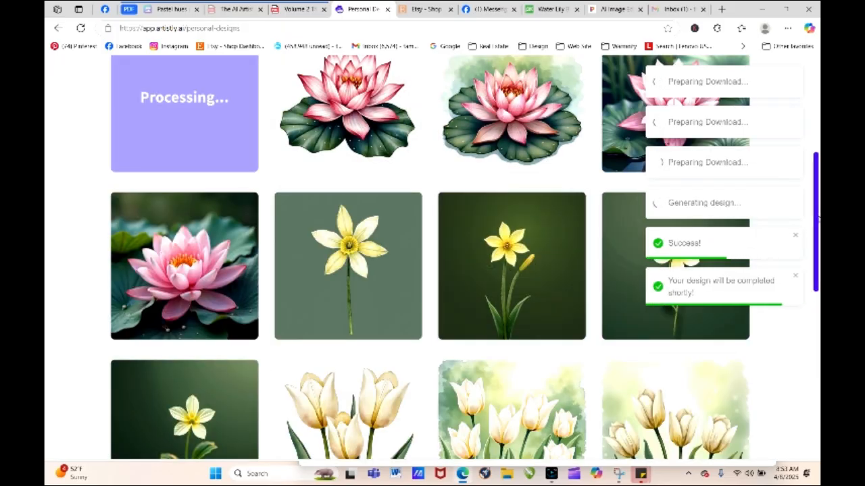
drag(817, 192, 814, 139)
- Copy the full design prompt from the details of the white-background water lily and close them
mouse_move(294, 259)
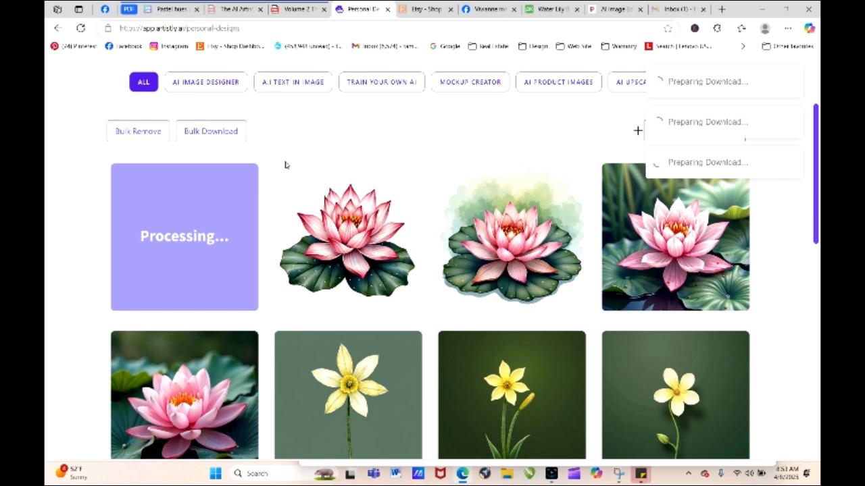
click(326, 240)
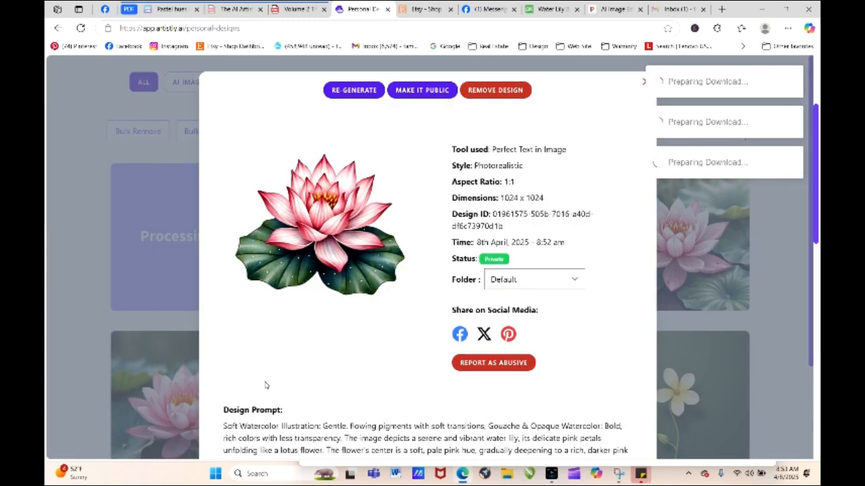
drag(223, 428, 441, 406)
right_click(383, 380)
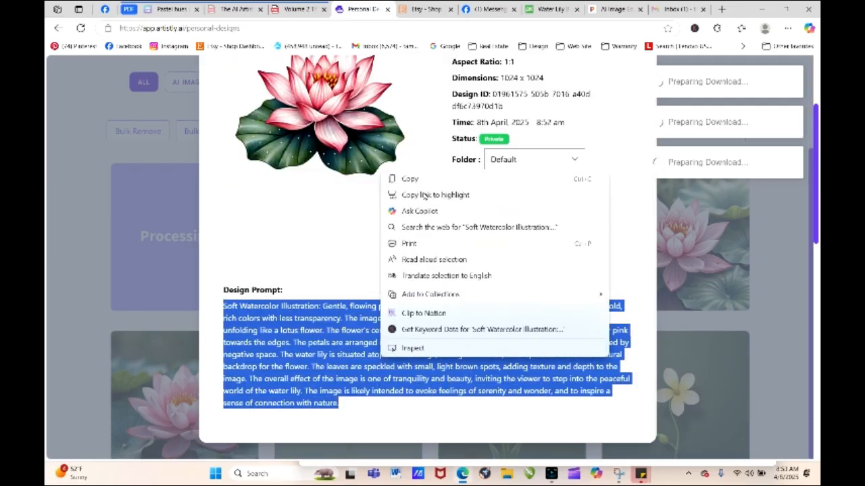
click(423, 179)
click(777, 345)
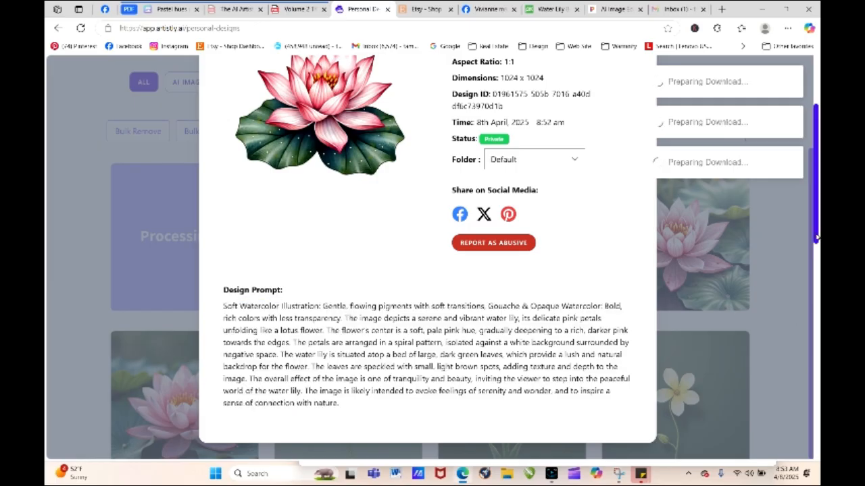
drag(813, 233, 816, 156)
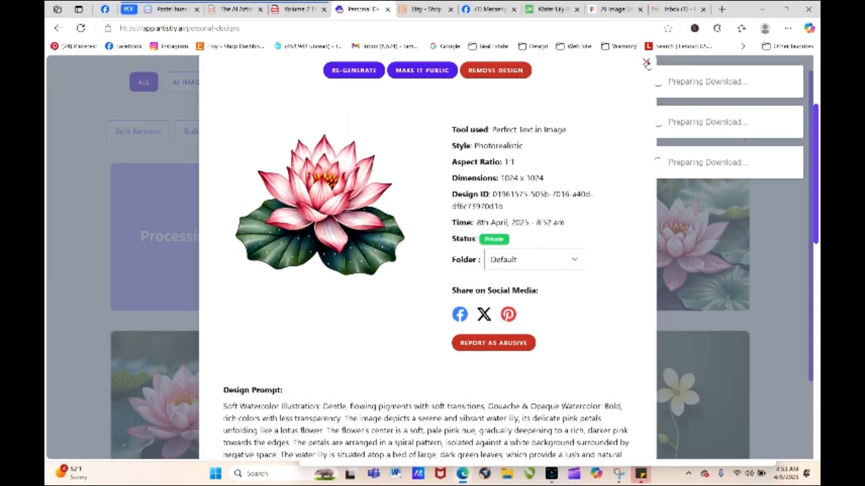
click(646, 61)
- Paste the copied water lily prompt into AI Image Designer and generate the image
drag(810, 207, 813, 160)
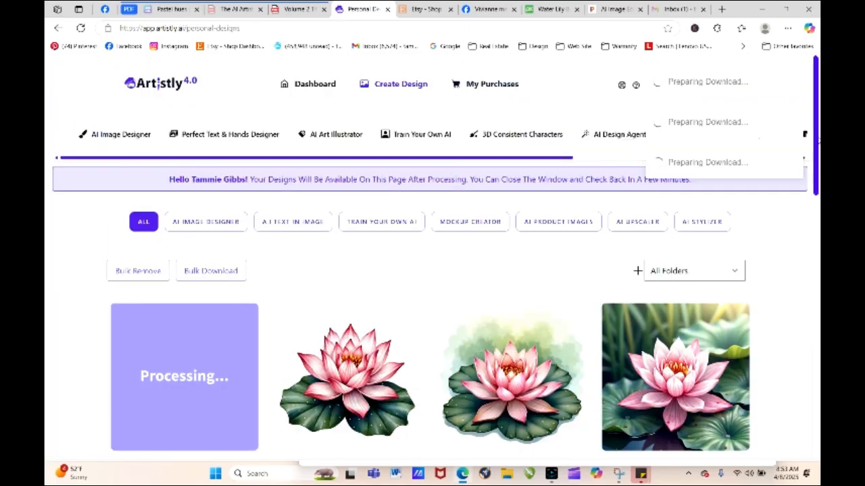
click(124, 138)
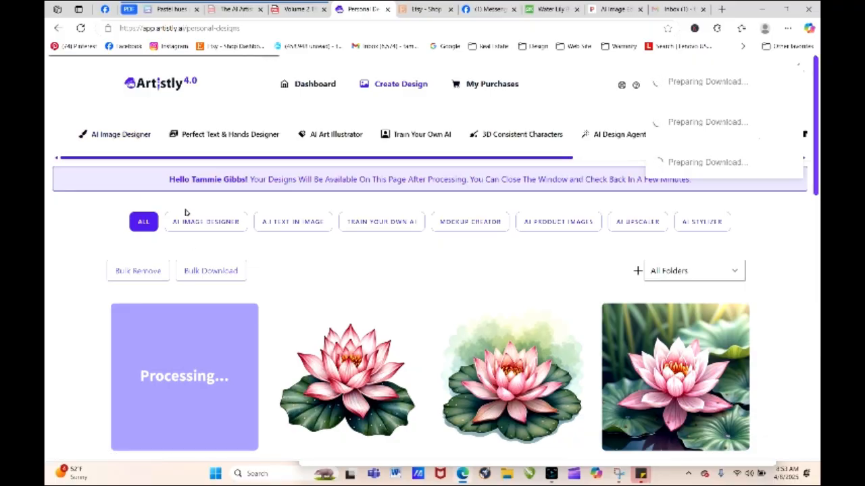
right_click(192, 225)
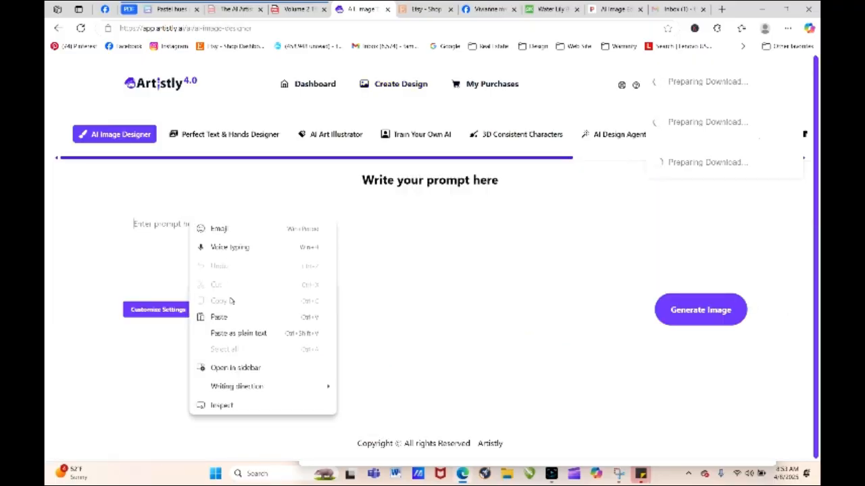
click(233, 316)
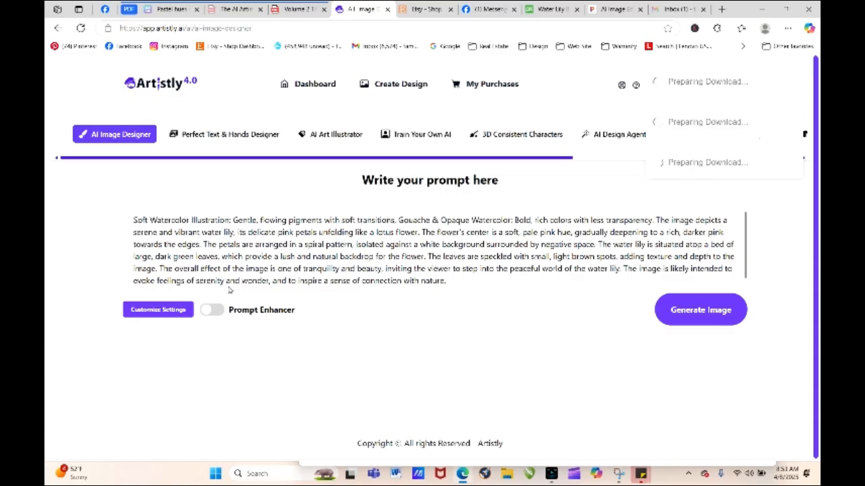
click(723, 311)
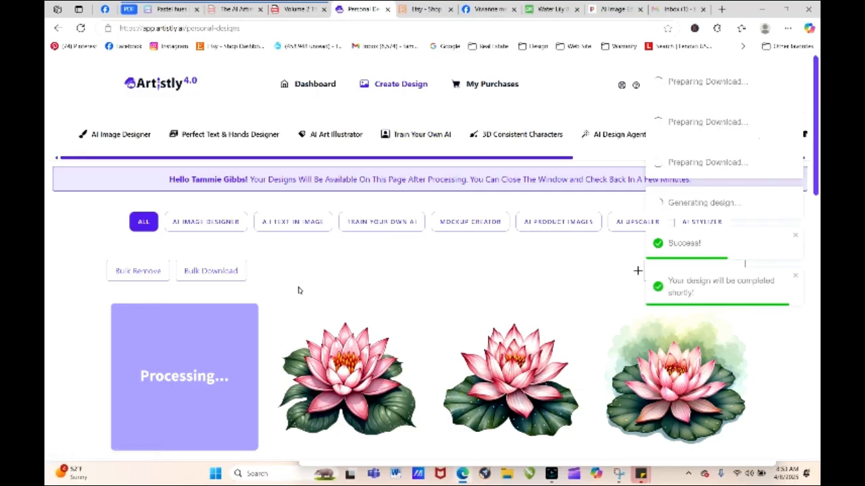
- View the details of the water lily made with AI Image Designer, and close them
mouse_move(352, 357)
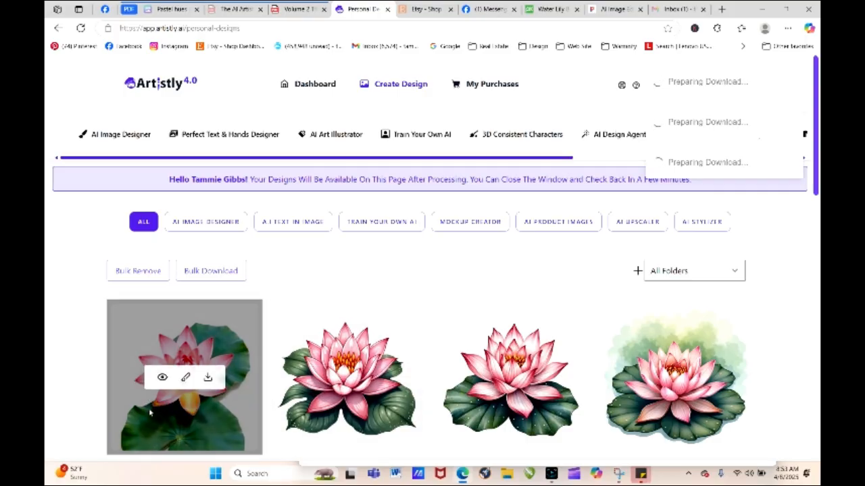
click(164, 376)
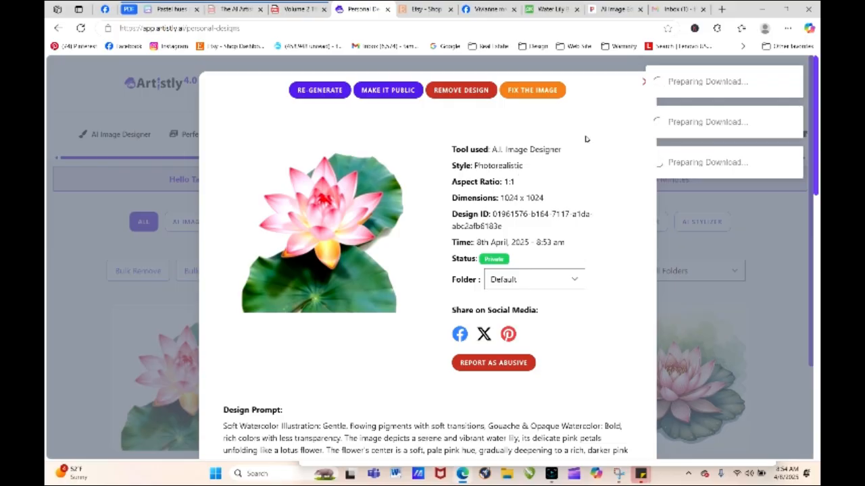
click(642, 85)
- Start re-generating the second water lily design, made with Perfect Text in Image, and bring up its prompt
mouse_move(326, 378)
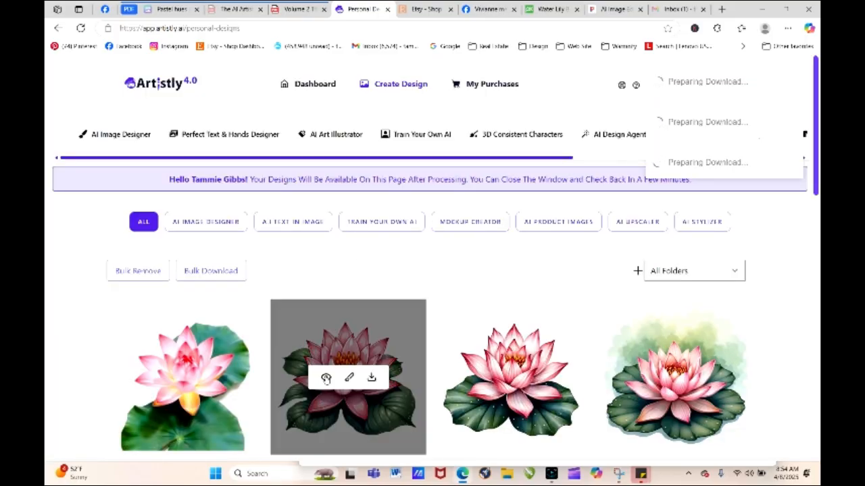
click(326, 378)
click(347, 91)
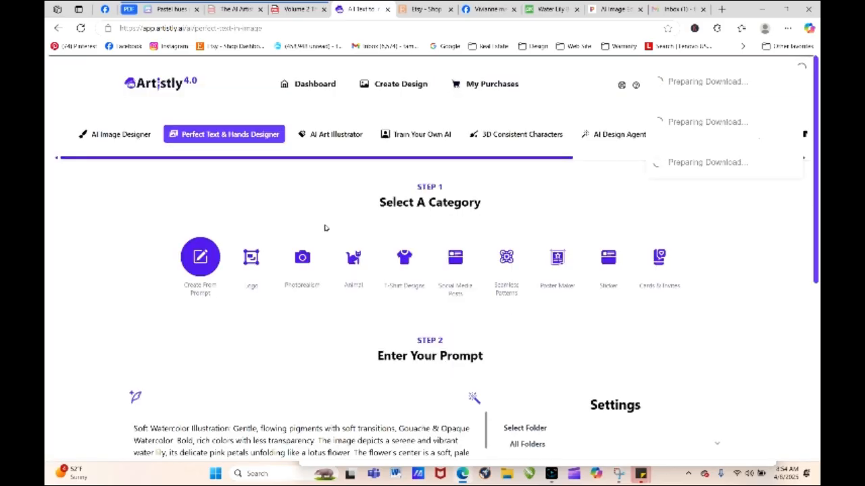
scroll(325, 228, down, 4)
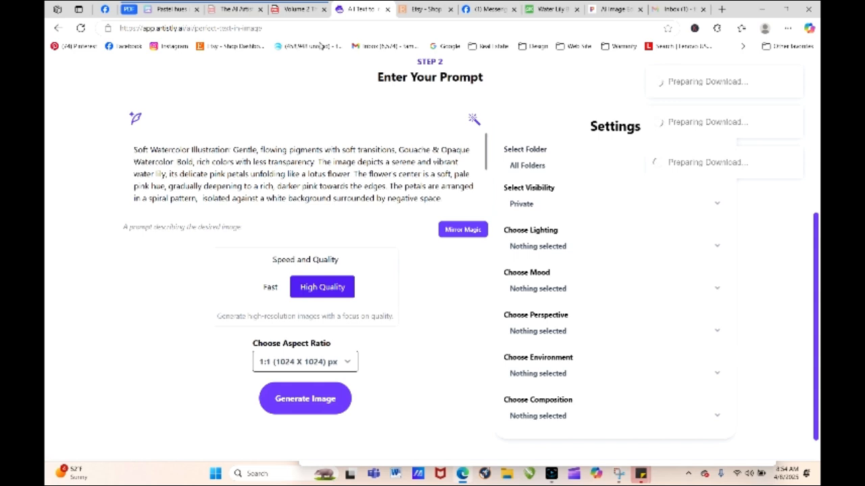
- Switch to the Volume 2 playbook PDF, go to contents page 6 and open the Drawn & Sketch-Inspired Clipart word bank
click(300, 9)
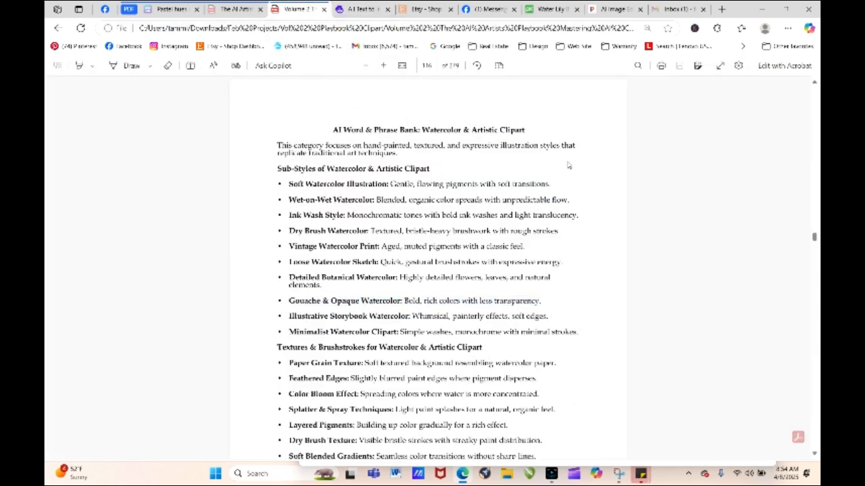
drag(815, 237, 814, 84)
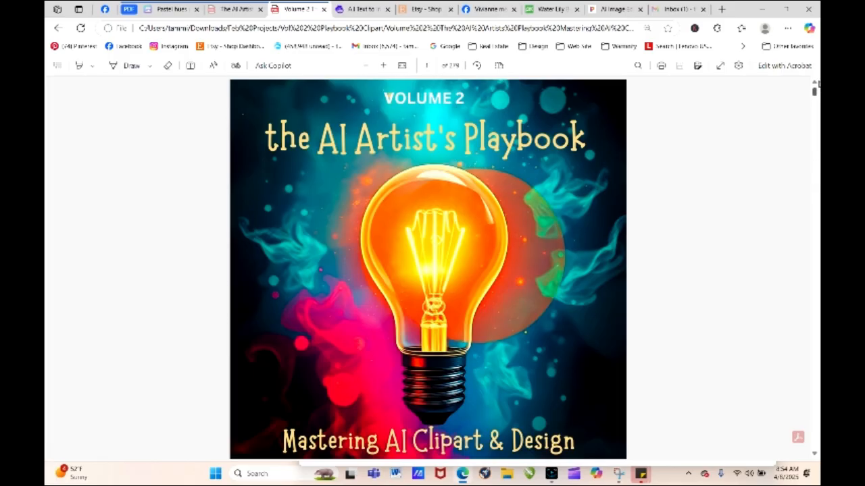
click(426, 65)
key(Return)
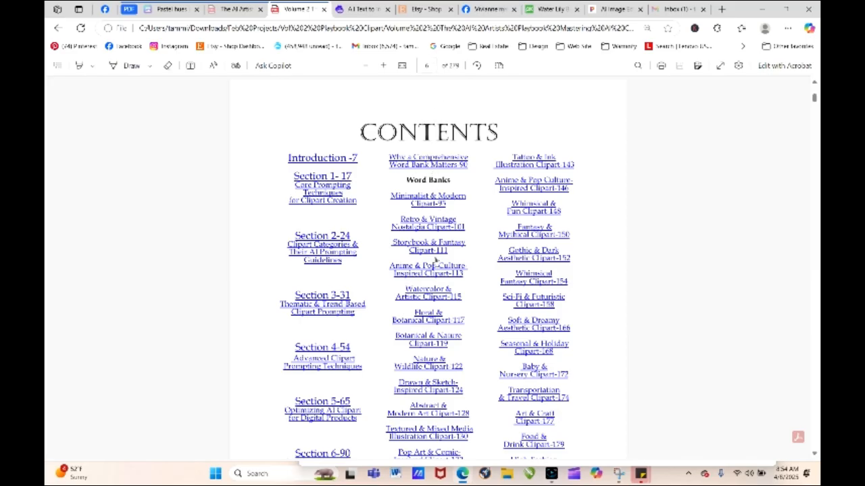
click(440, 390)
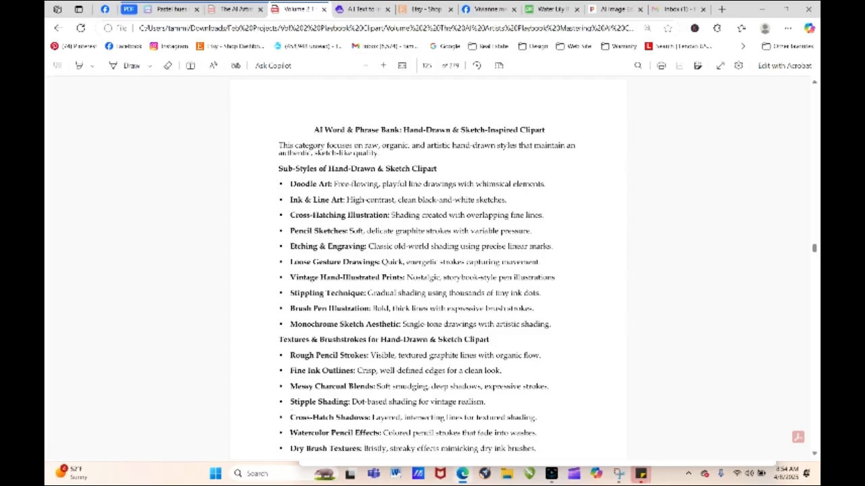
- Copy the line "Watercolor Pencil Effects: Colored pencil strokes that fade into washes." from the word bank
mouse_move(286, 433)
mouse_down()
mouse_move(411, 417)
mouse_move(517, 418)
mouse_move(537, 440)
mouse_up()
right_click(533, 436)
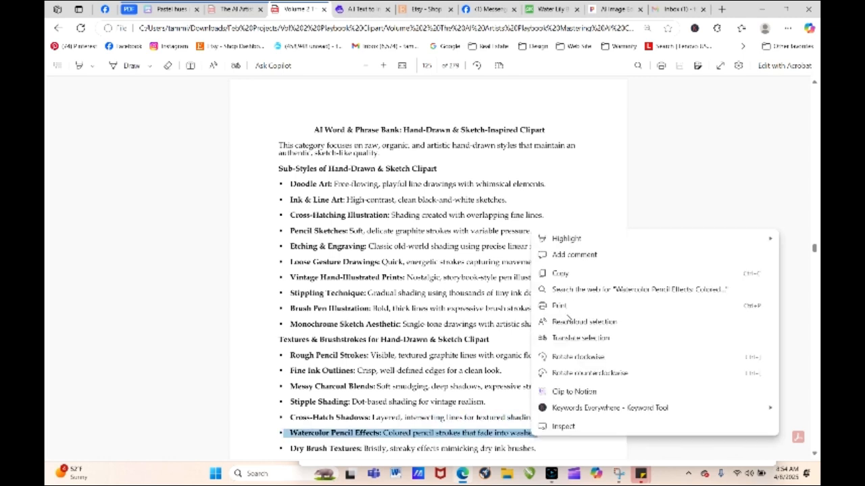
click(561, 273)
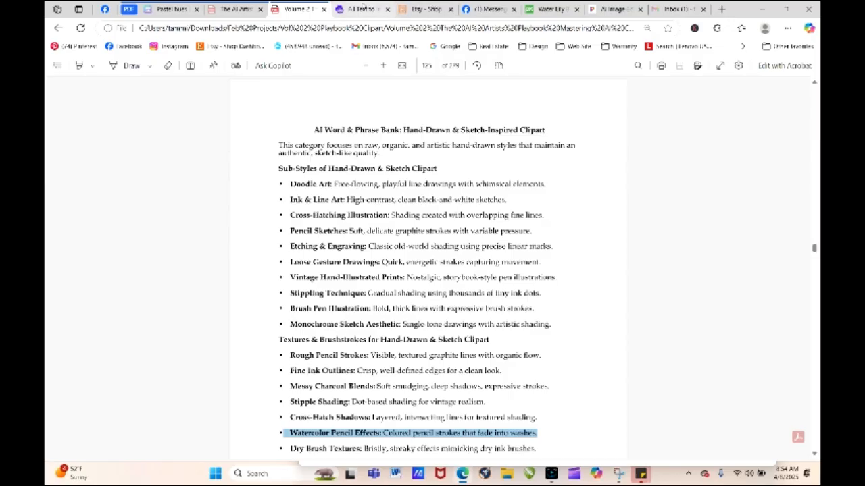
- Back in Artistly, insert a comma and the copied Watercolor Pencil Effects line after "negative space" in the prompt, and generate the image
click(362, 9)
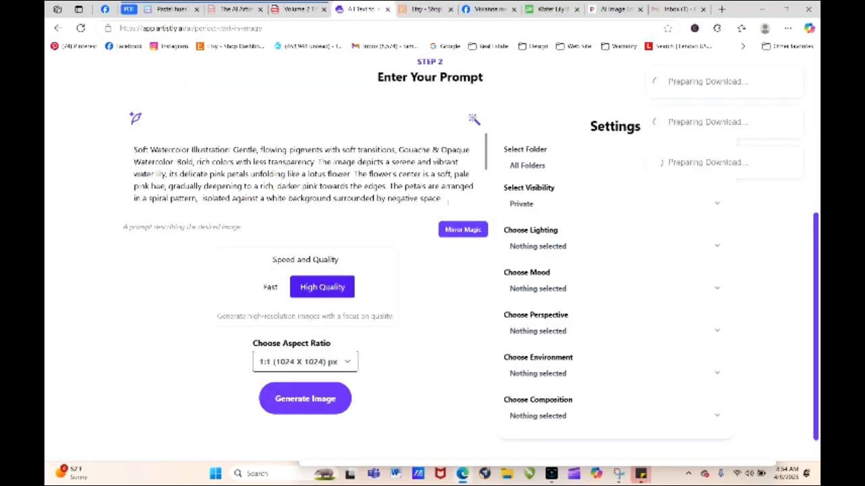
click(449, 199)
right_click(449, 201)
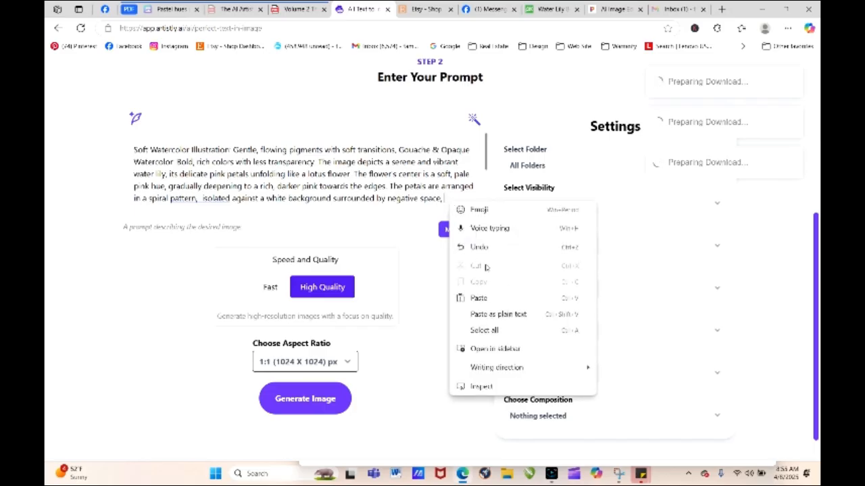
click(484, 299)
click(328, 398)
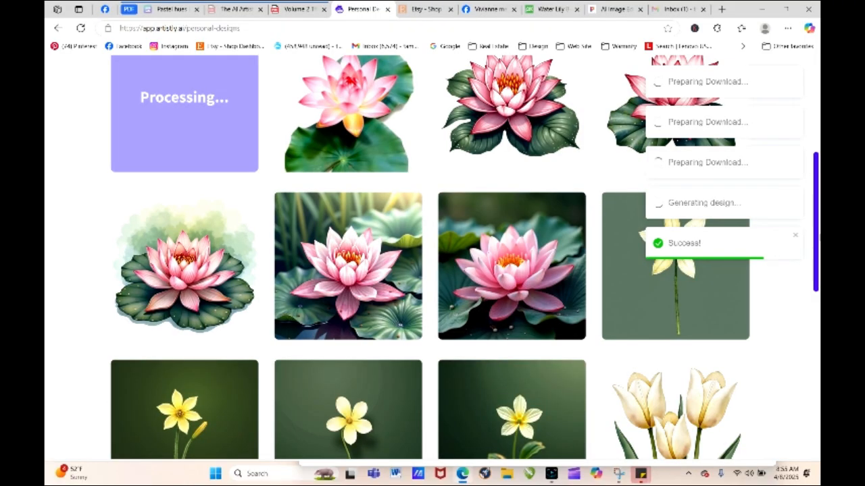
- View the details of the newest water lily, generated with the Watercolor Pencil Effects phrase
drag(817, 235, 817, 167)
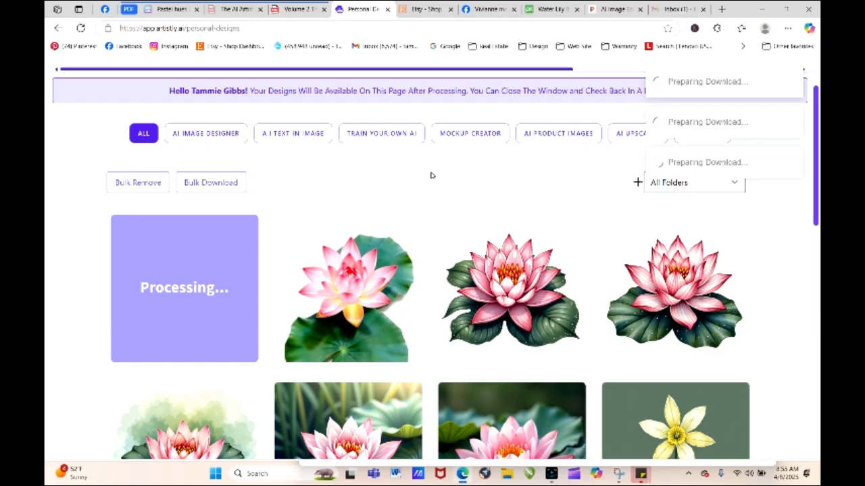
mouse_move(492, 241)
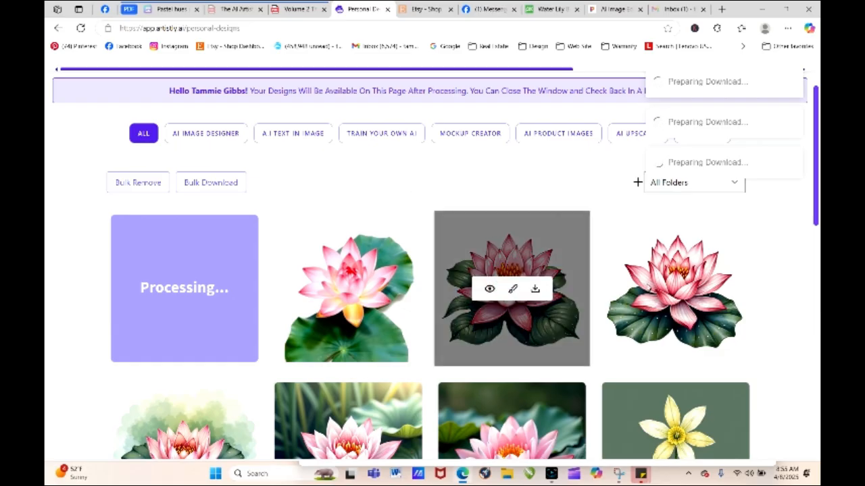
mouse_move(506, 288)
mouse_move(669, 304)
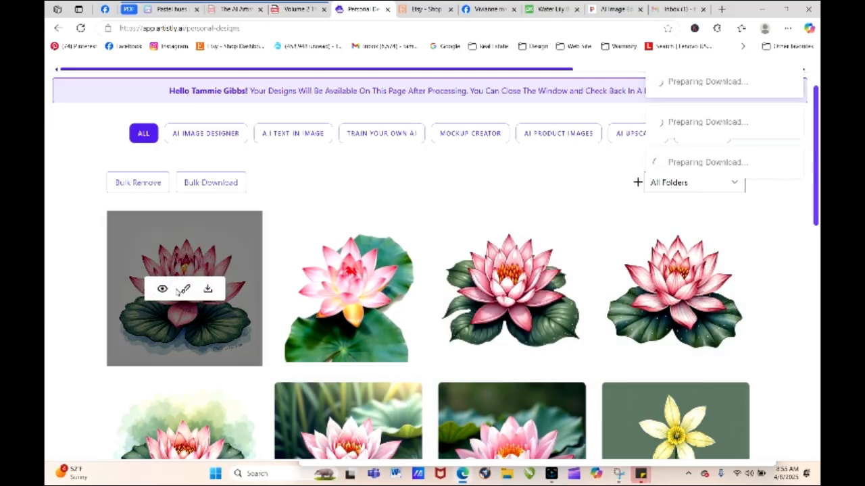
click(162, 291)
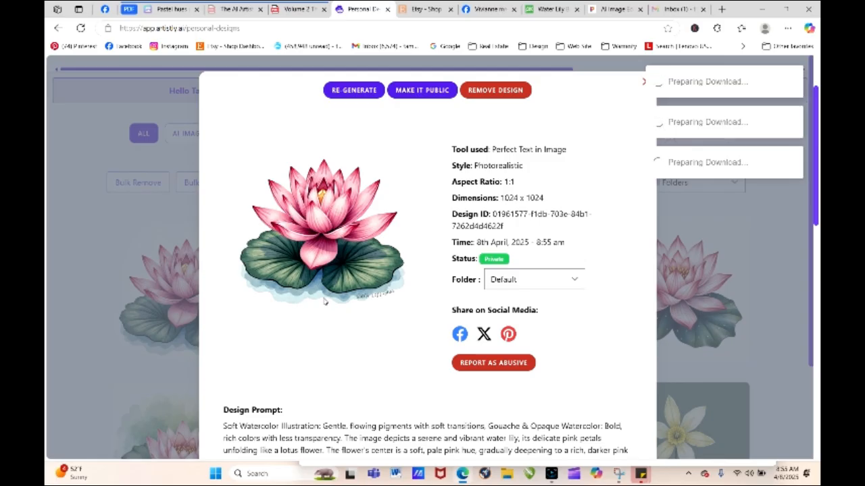
- Load the newest water lily's prompt for regeneration, and return to the Hand-Drawn & Sketch-Inspired Clipart word bank in the Volume 2 playbook PDF
click(349, 91)
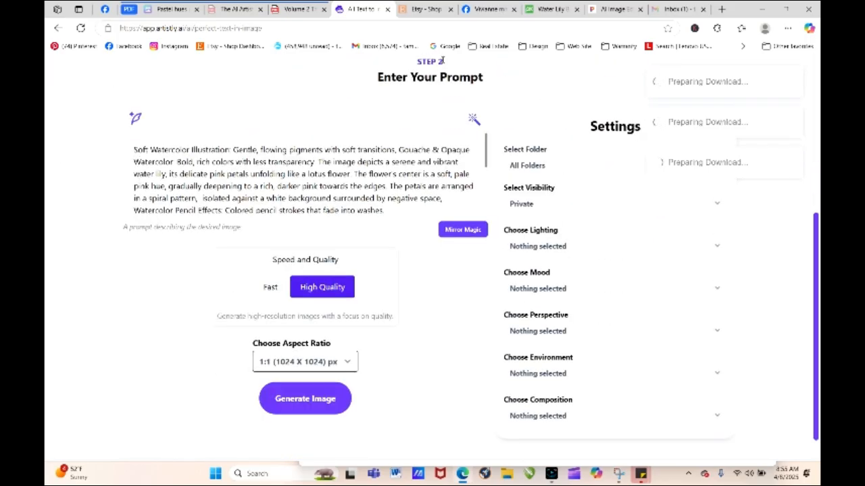
click(291, 10)
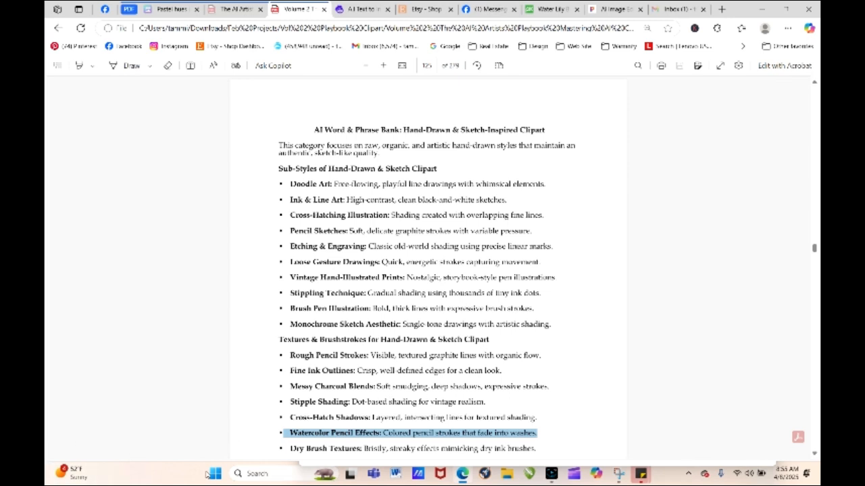
mouse_move(67, 474)
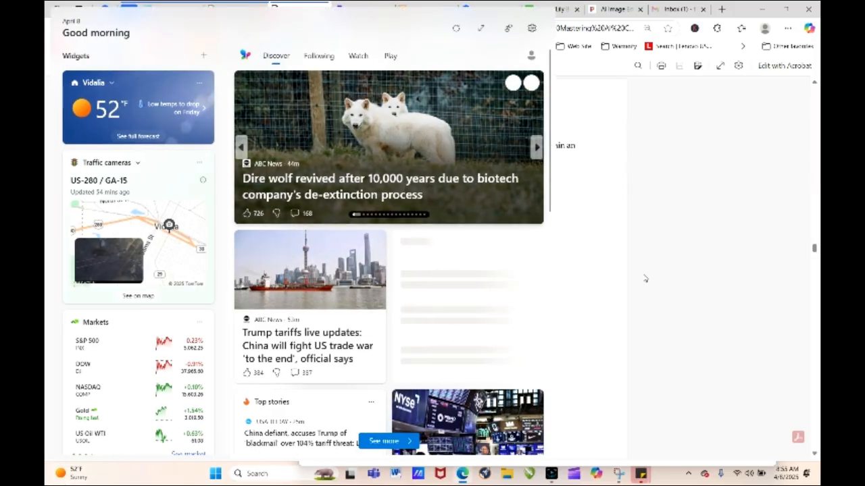
click(645, 278)
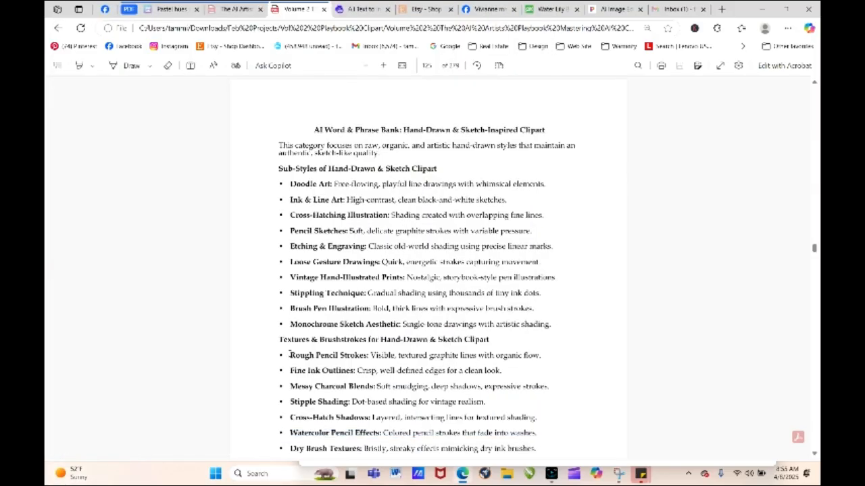
- Try to copy the Rough Pencil Strokes line from the Textures & Brushstrokes list
drag(292, 355, 540, 356)
right_click(517, 351)
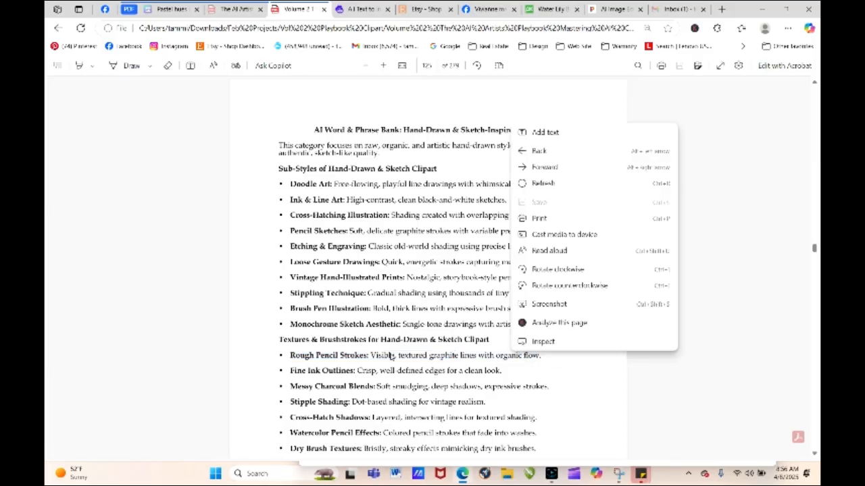
click(391, 355)
drag(290, 357, 502, 362)
right_click(516, 355)
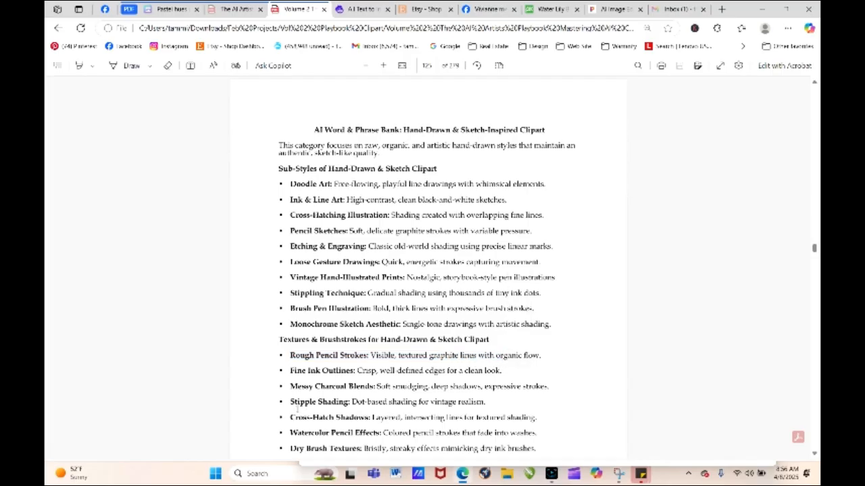
- Copy the line "Fine Ink Outlines: Crisp, well-defined edges for a clean look" from the word bank
drag(290, 371, 501, 372)
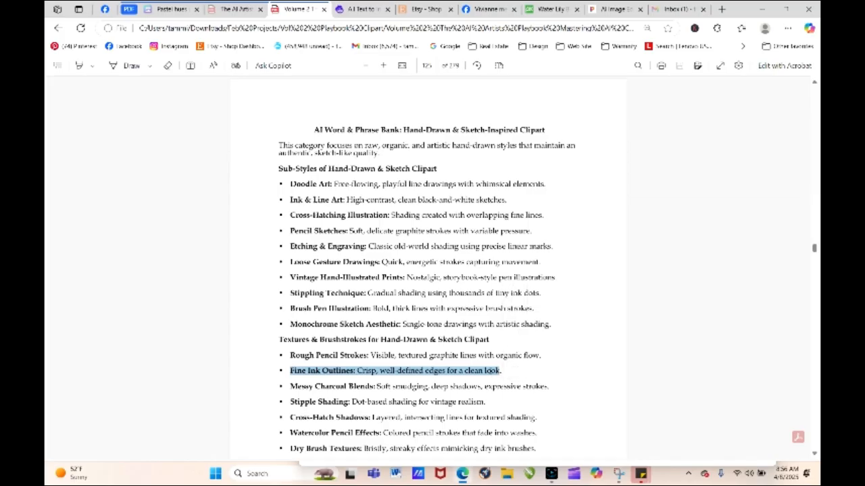
right_click(491, 371)
click(549, 208)
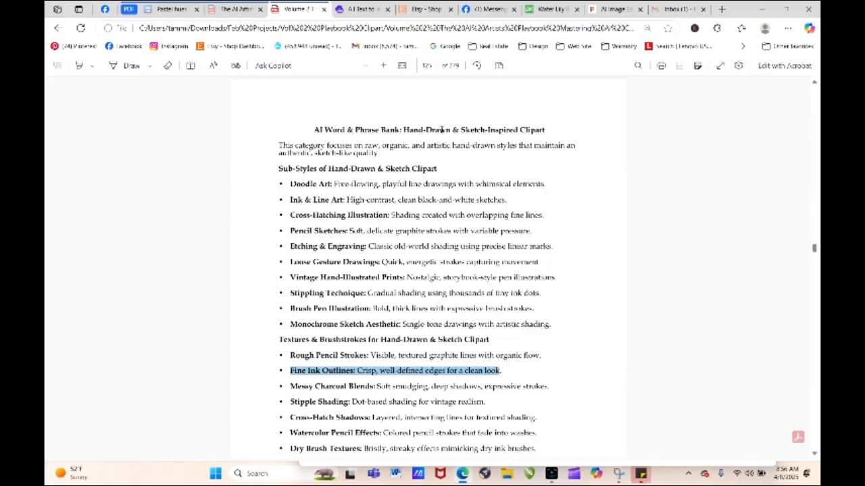
- Back in Artistly, insert the copied Fine Ink Outlines phrase and a comma at the start of the prompt, and generate the image
click(362, 10)
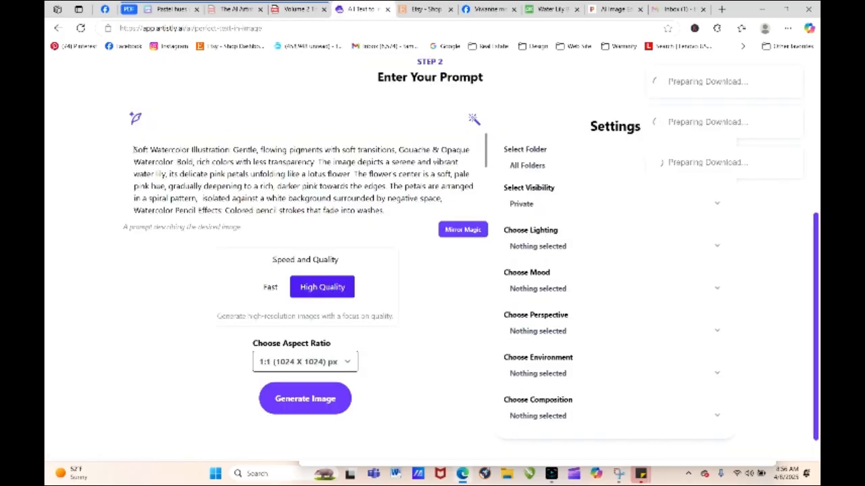
right_click(134, 150)
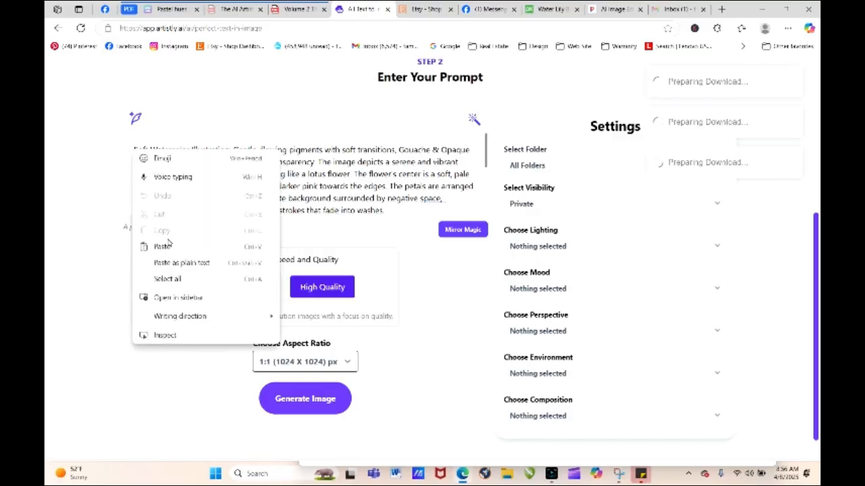
click(165, 246)
text(.)
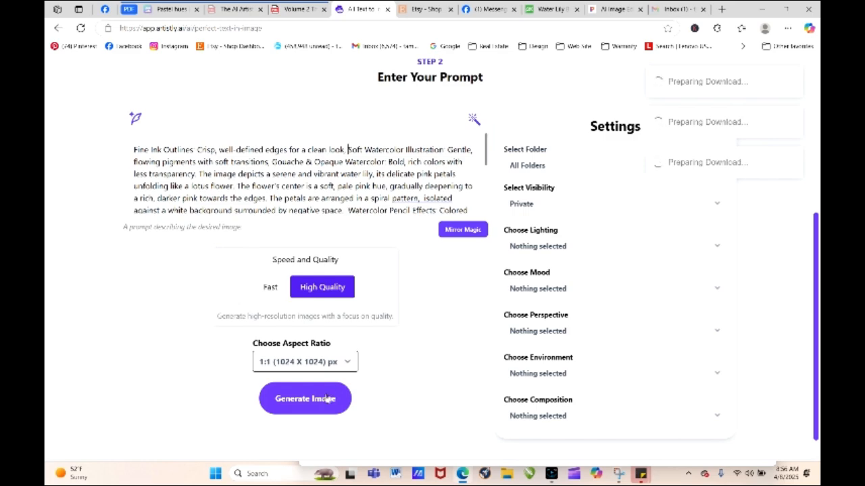
click(329, 394)
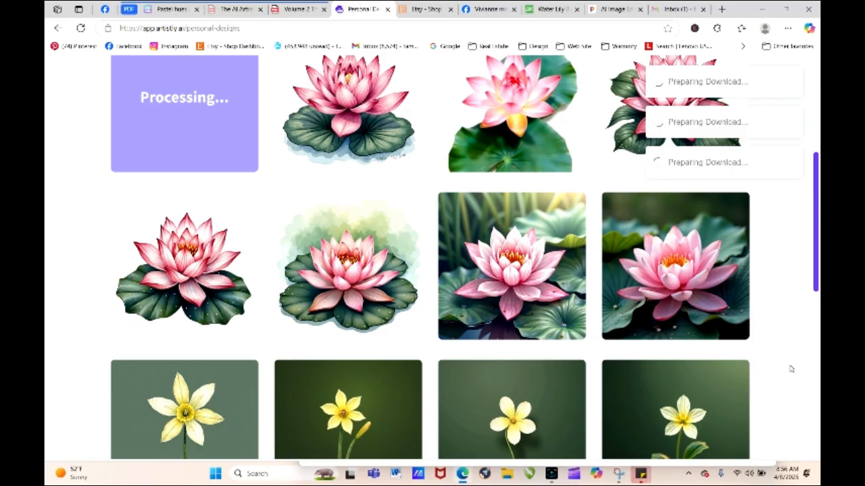
- View the details of the newest water lily, generated with the Fine Ink Outlines phrase
drag(815, 280, 814, 211)
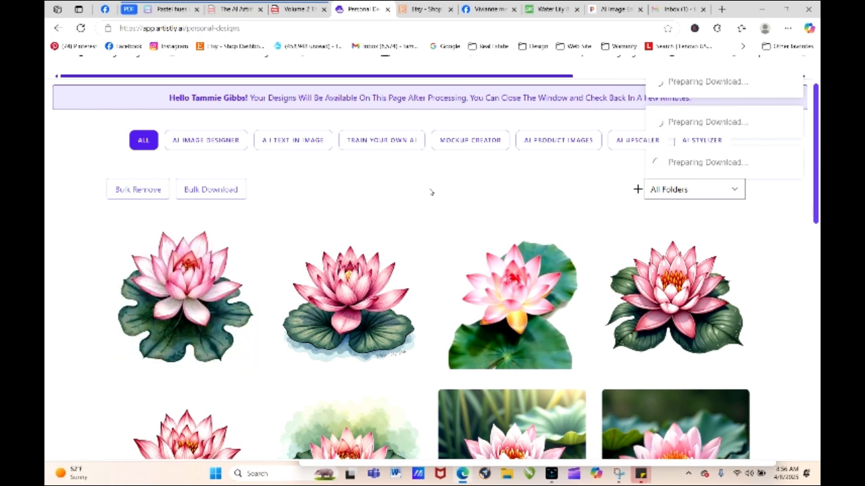
click(164, 297)
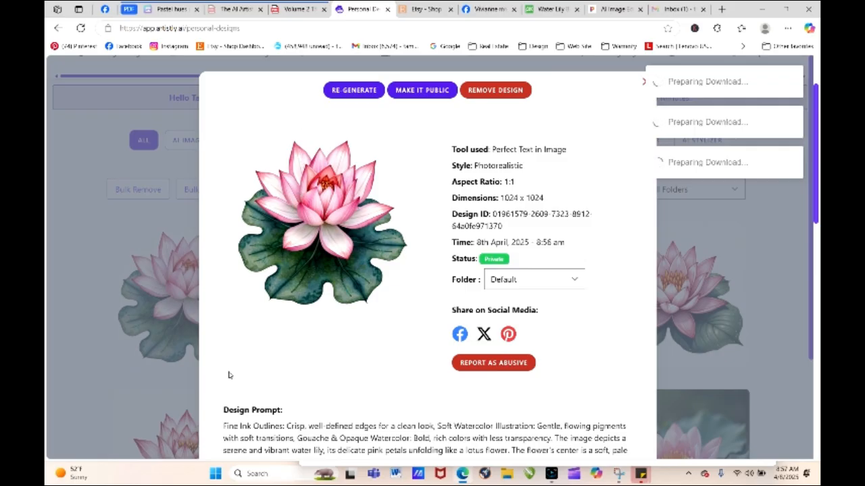
click(644, 81)
- Load the newest water lily's prompt for regeneration and select its opening Fine Ink Outlines phrase
click(163, 296)
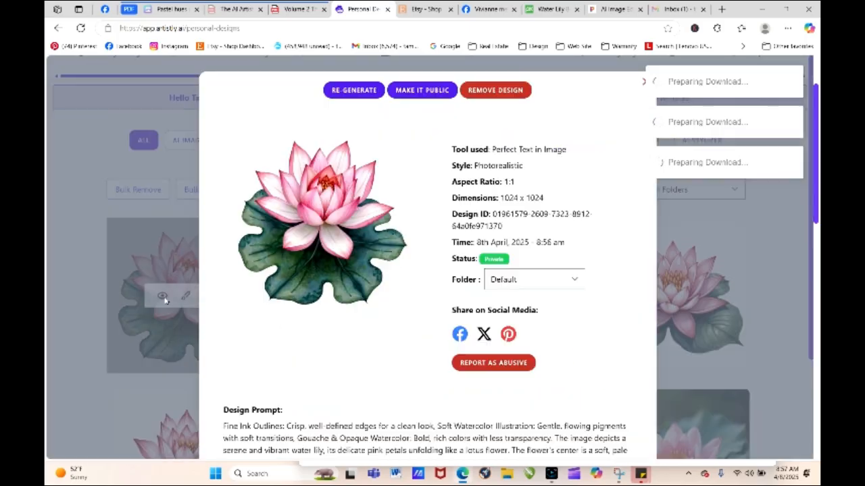
click(349, 97)
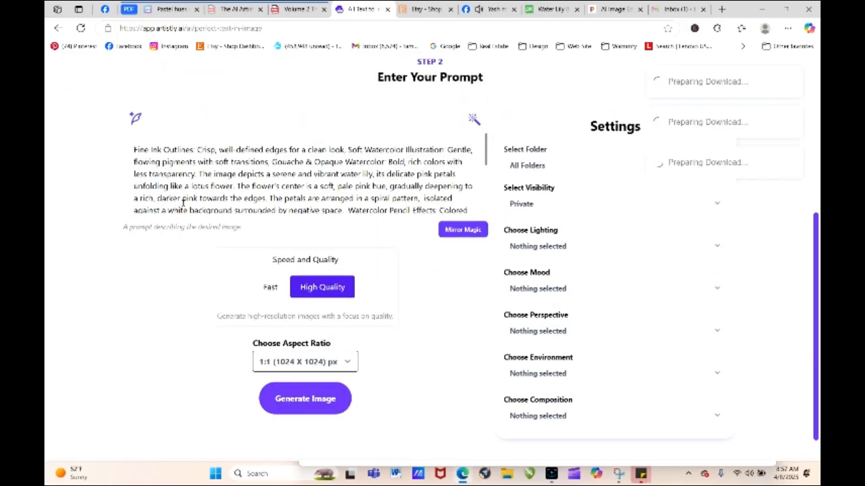
drag(133, 149, 345, 150)
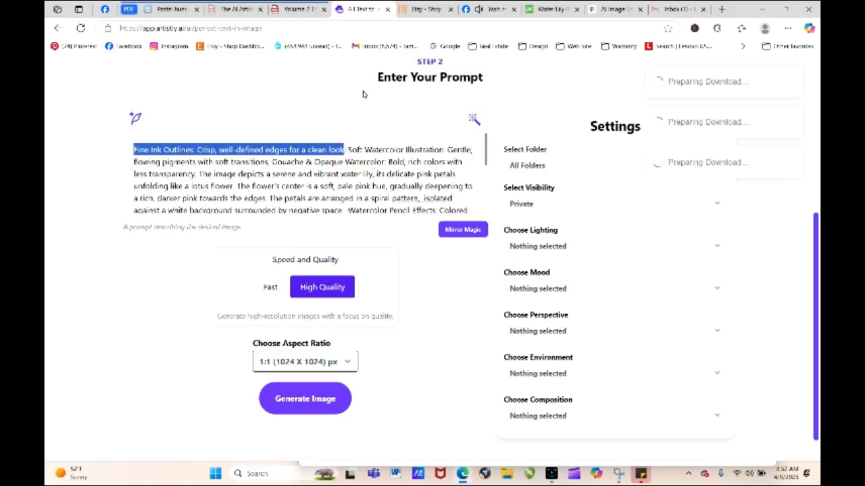
- In the Volume 2 playbook PDF, copy the line "Rough Pencil Strokes: Visible, textured graphite lines with organic flow" from the word bank
click(297, 9)
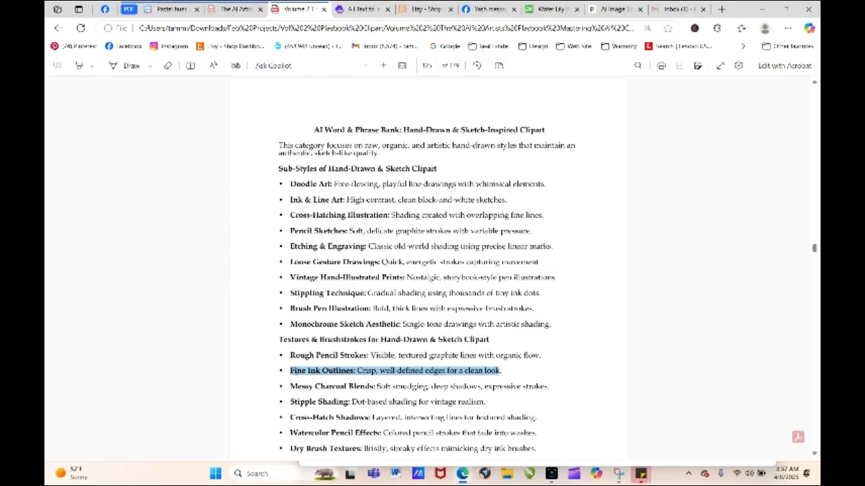
drag(290, 356, 533, 355)
right_click(533, 356)
click(574, 194)
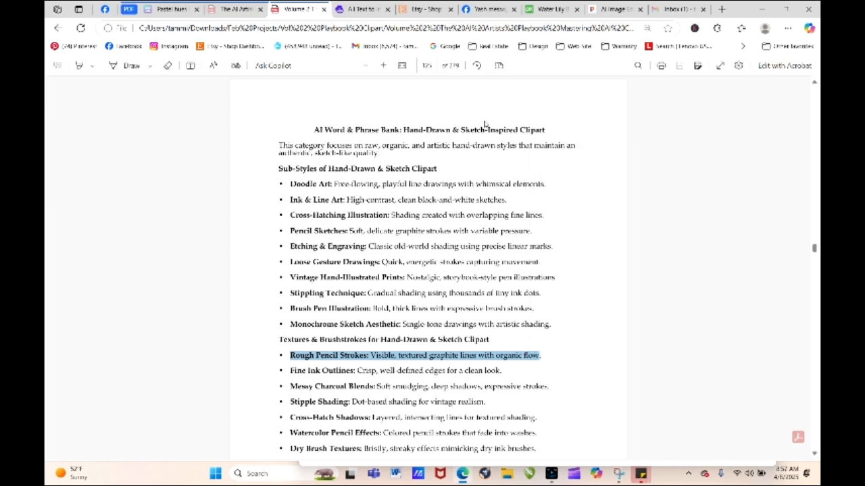
- Back in Artistly, replace the selected Fine Ink Outlines phrase with the copied Rough Pencil Strokes line and generate the image
click(364, 10)
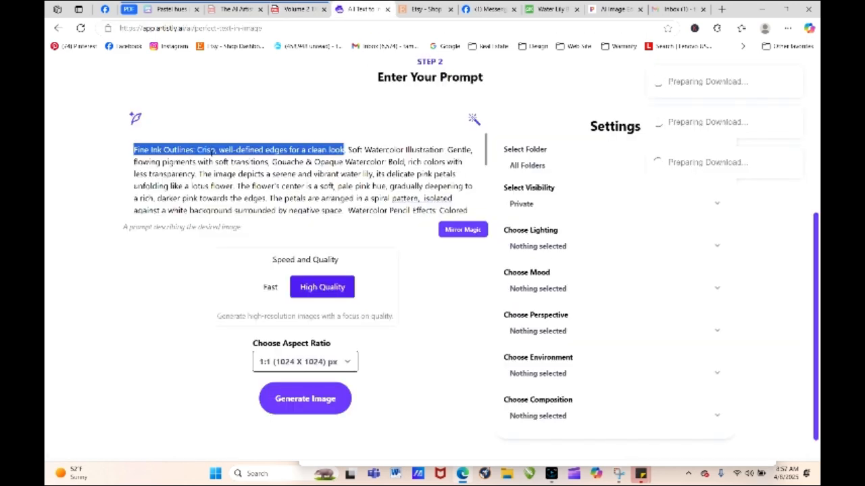
right_click(211, 153)
click(250, 251)
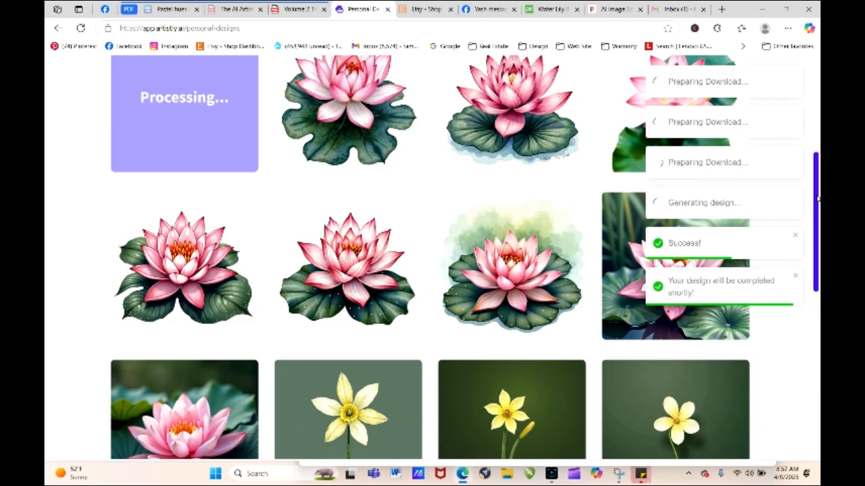
scroll(817, 198, up, 3)
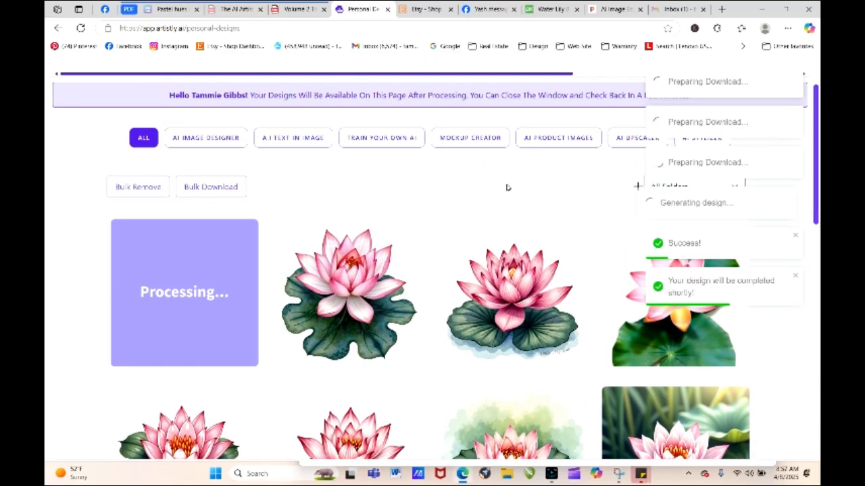
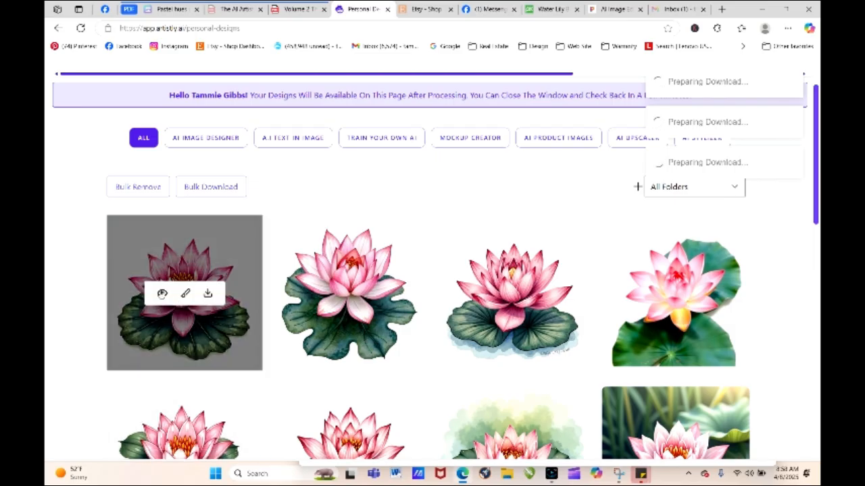
- View the details and prompts of the two newest water lilies, the Rough Pencil Strokes and Fine Ink Outlines versions, and compare the results
click(162, 295)
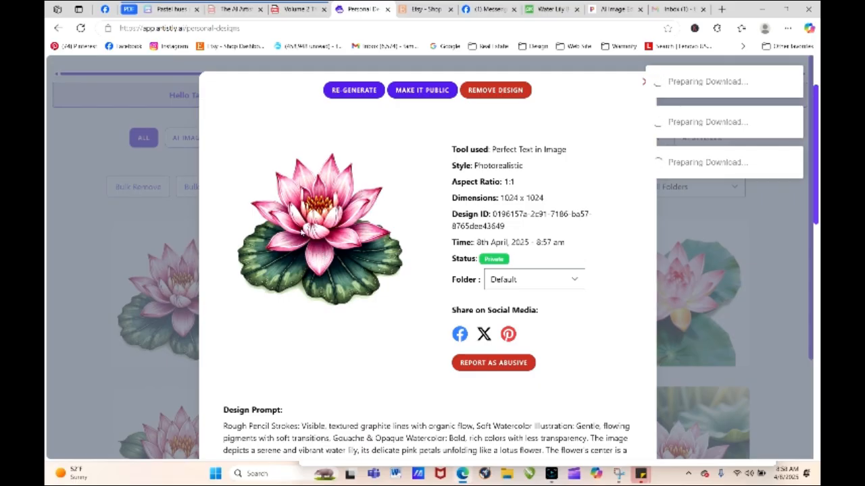
click(645, 82)
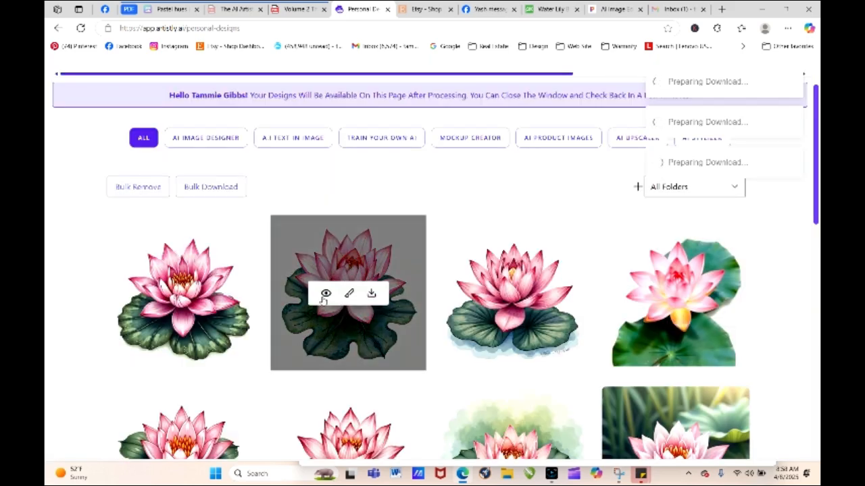
click(327, 294)
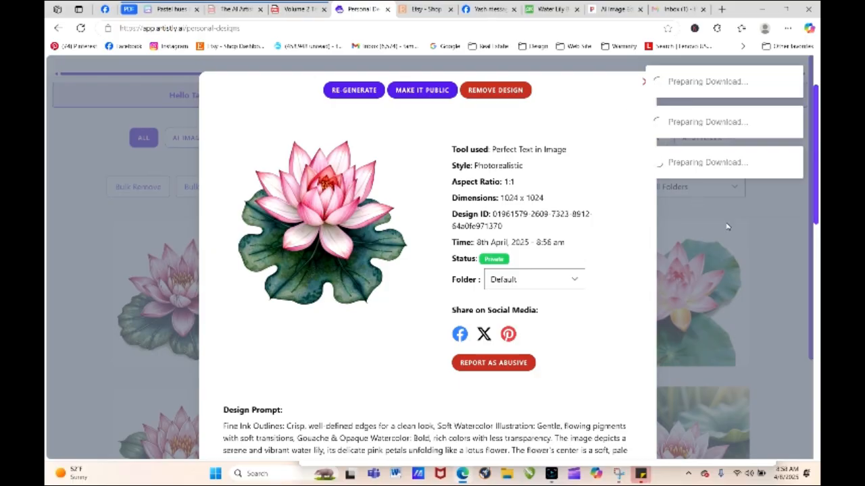
click(643, 82)
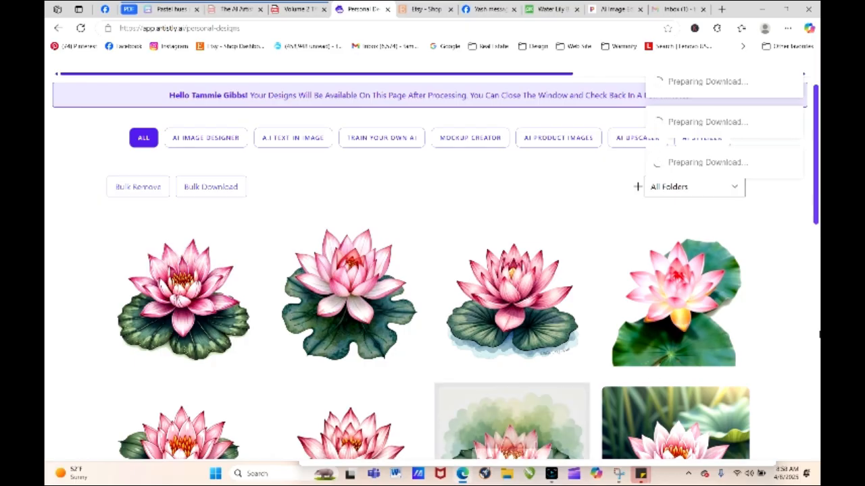
scroll(816, 213, down, 3)
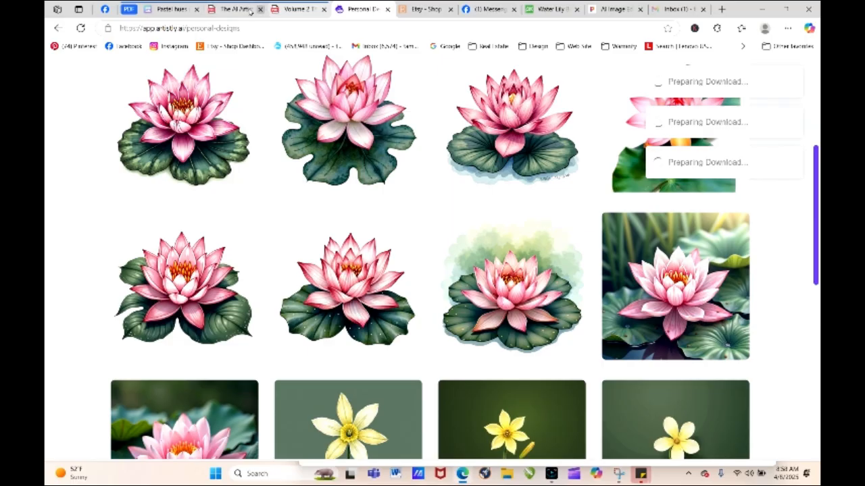
- In The AI Artists Playbook PDF, go to the contents on page 3 and open the Street Art & Graffiti section
click(233, 8)
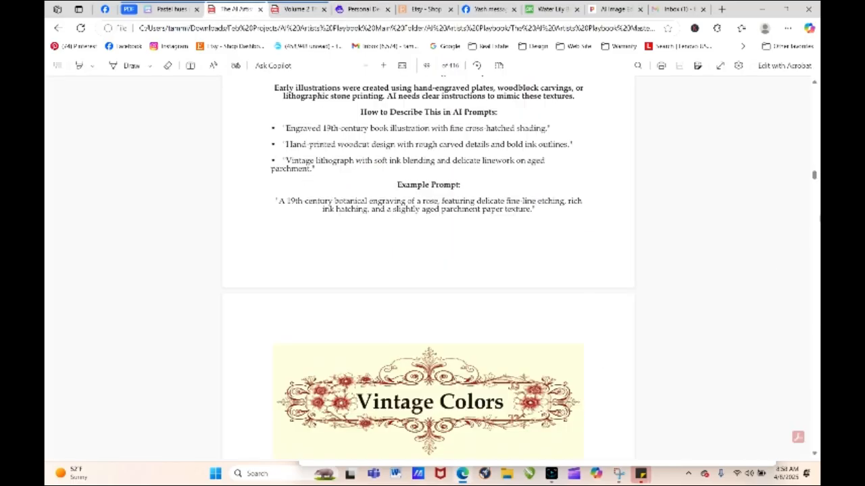
drag(814, 175, 814, 91)
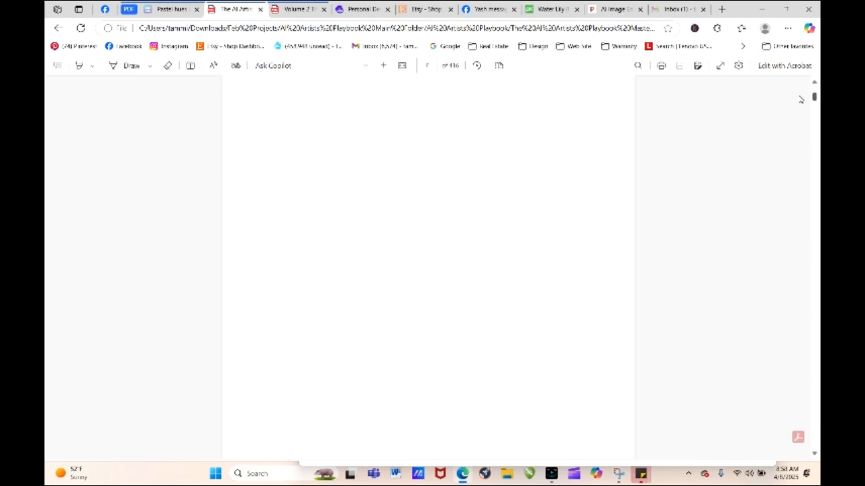
click(426, 66)
text(3)
key(Return)
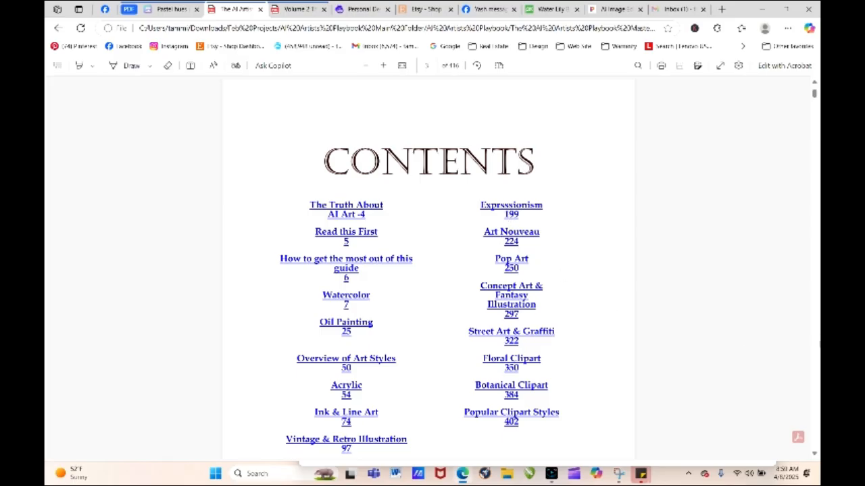
click(546, 332)
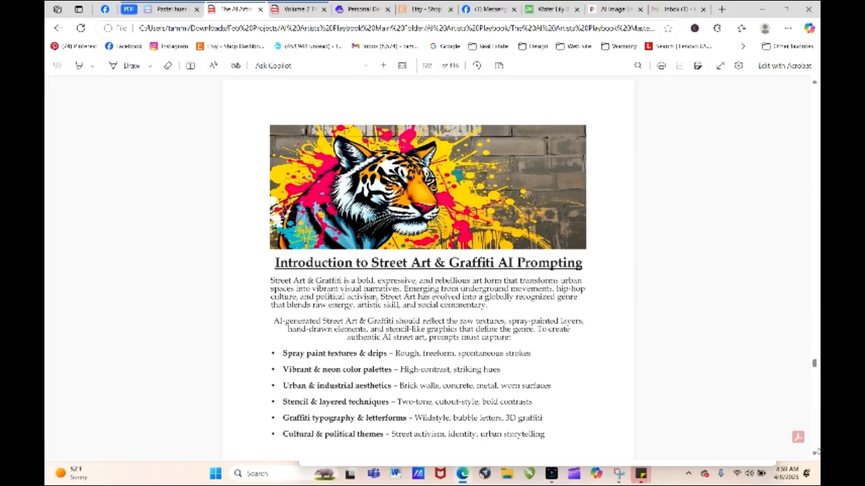
- Read through the Street Art & Graffiti section's introduction, spray paint techniques, and urban and industrial backdrop prompt phrases
scroll(815, 454, down, 3)
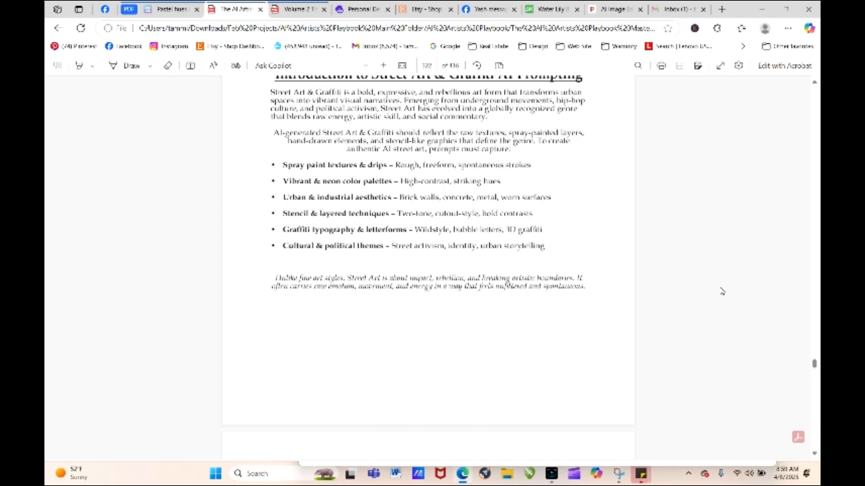
scroll(815, 456, down, 1)
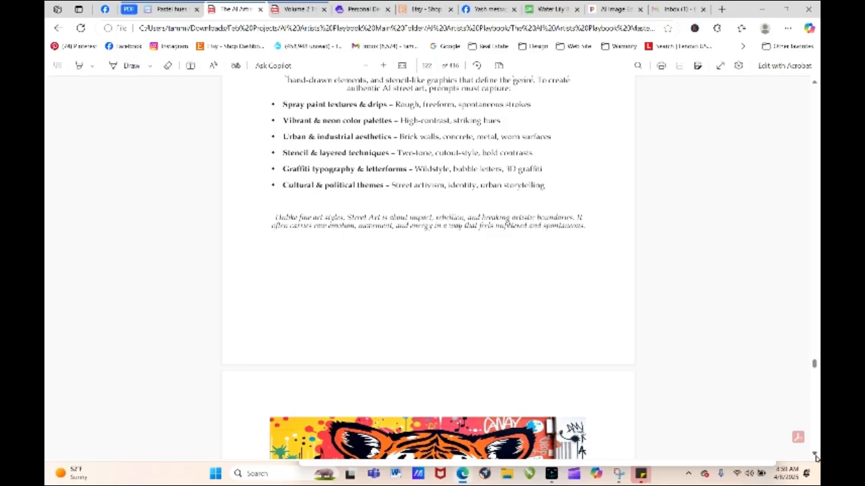
scroll(815, 456, down, 5)
scroll(815, 458, down, 2)
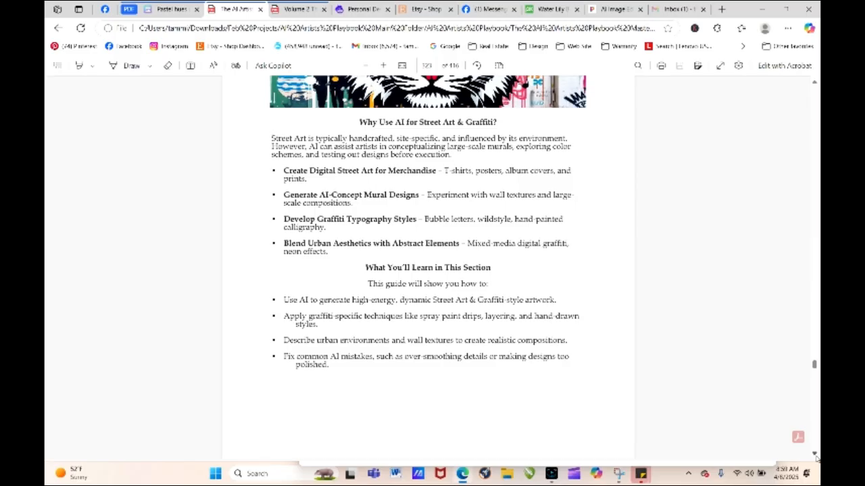
scroll(816, 457, down, 1)
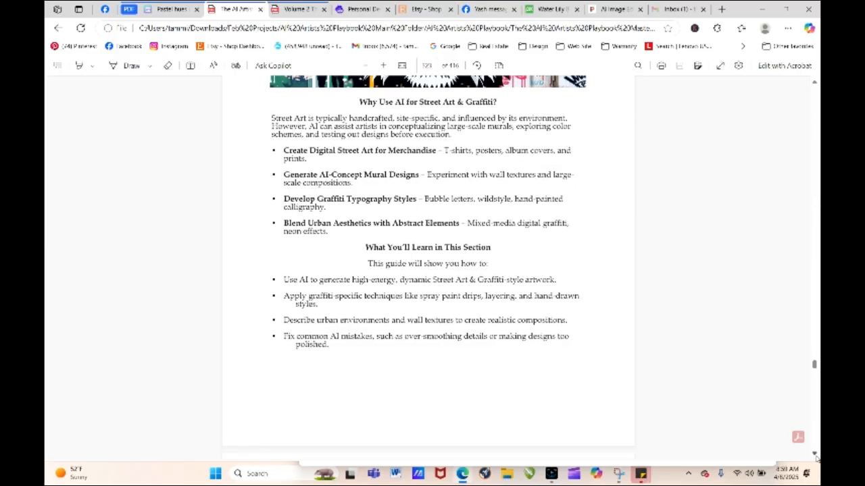
scroll(815, 457, down, 10)
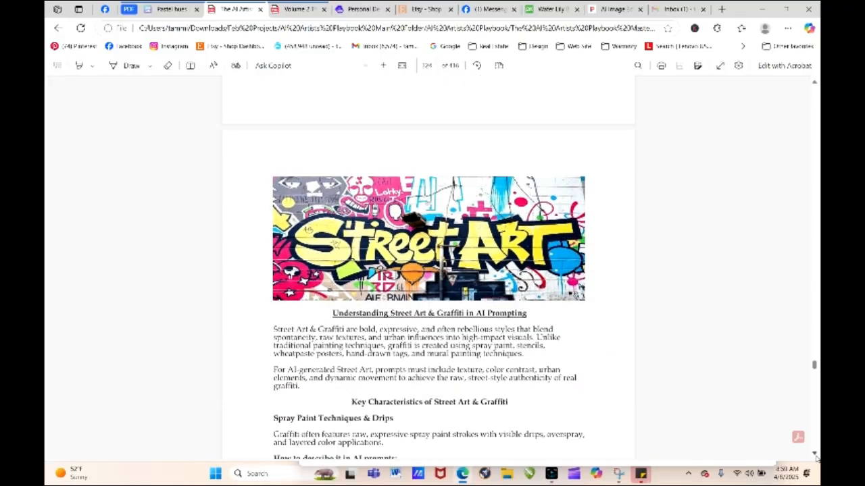
scroll(815, 457, down, 6)
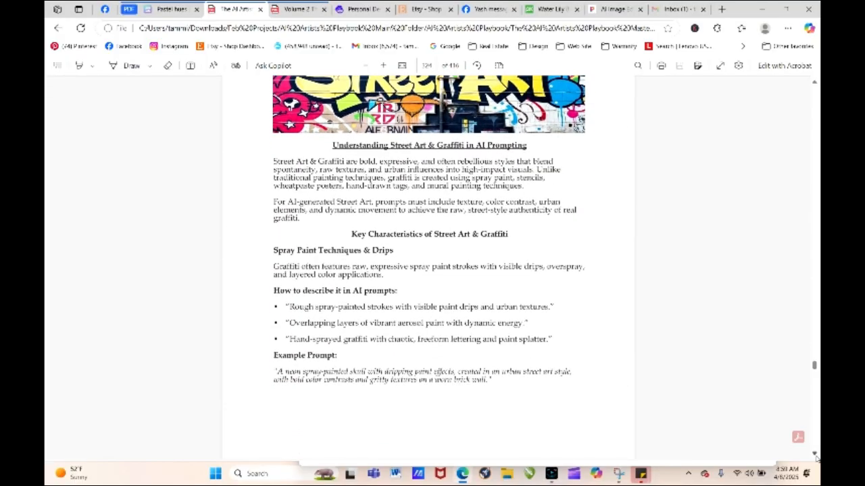
scroll(815, 457, down, 2)
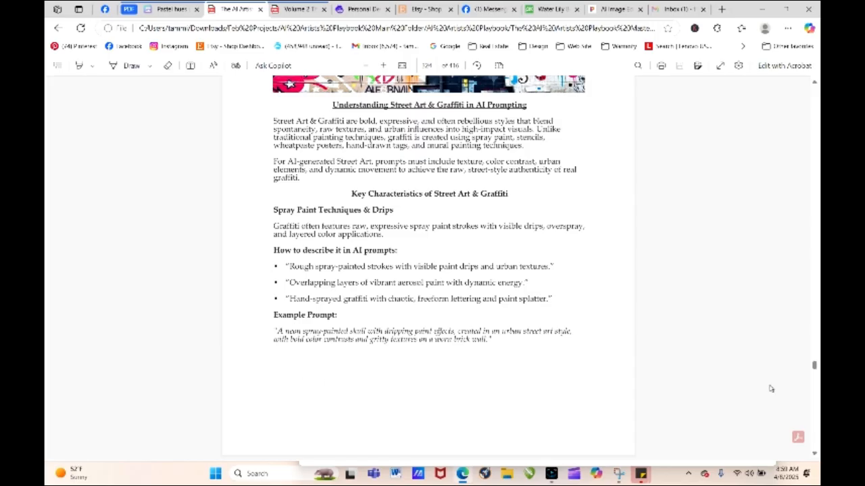
drag(814, 365, 815, 366)
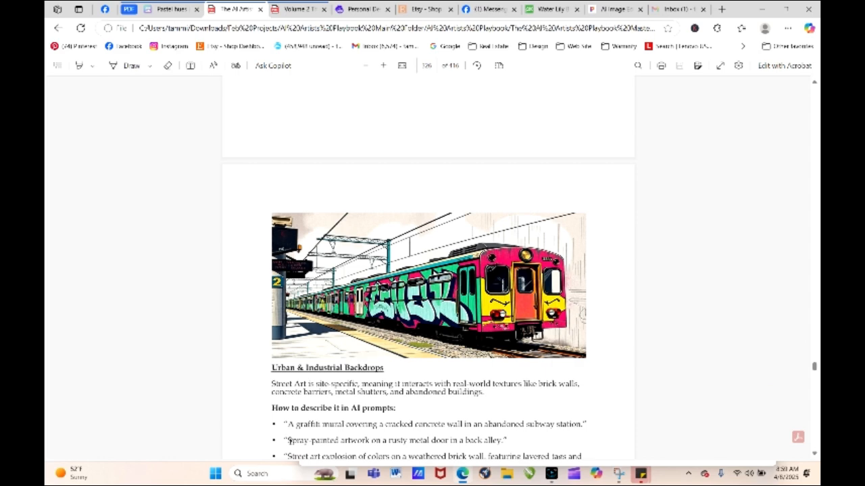
click(815, 454)
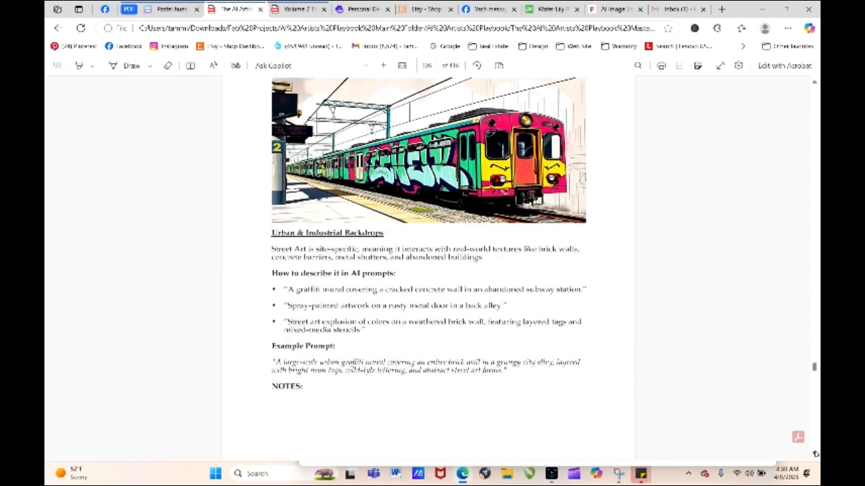
click(814, 454)
click(814, 454)
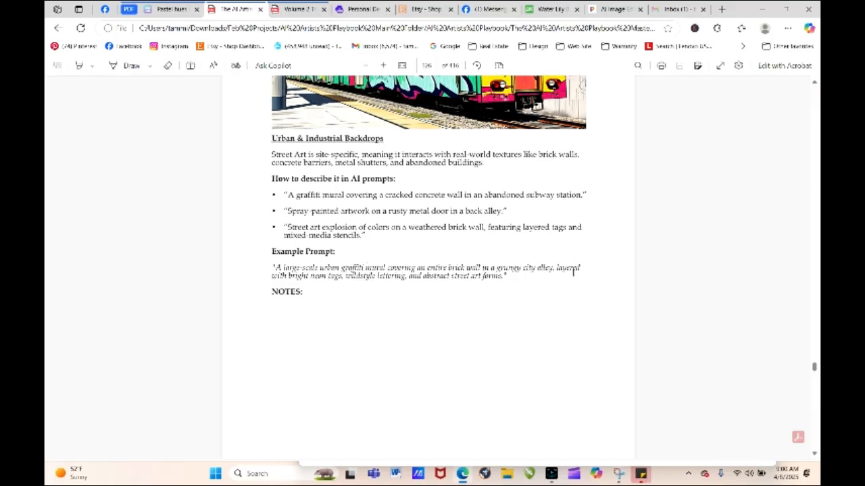
- On the Stencil & Layered Effects page, select the words "Cutout stencil art of a" in the second prompt phrase
click(815, 454)
click(816, 454)
click(816, 454)
click(815, 454)
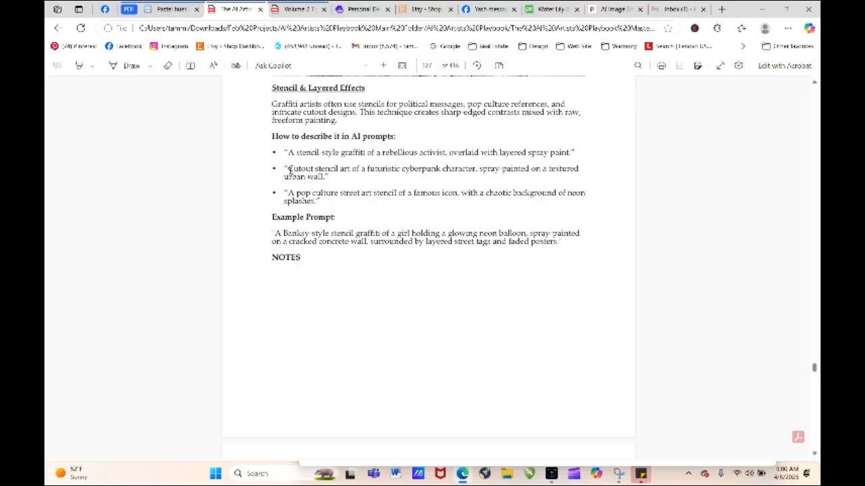
drag(283, 169, 367, 170)
key(ctrl+c)
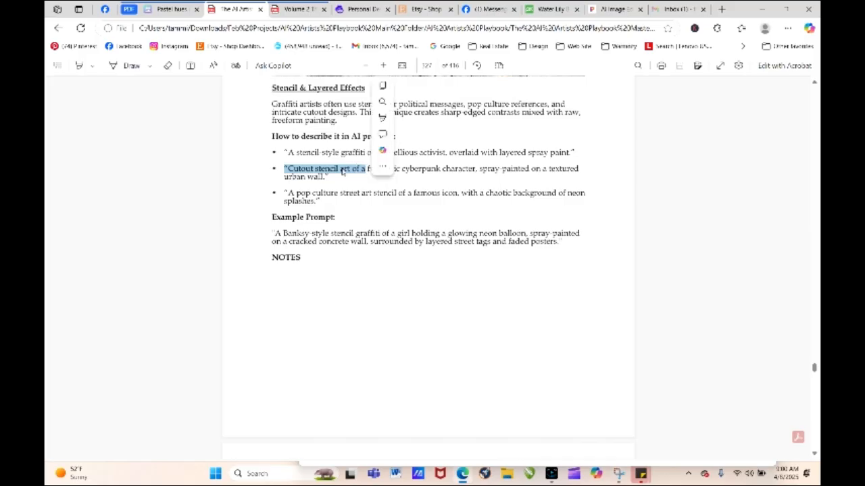
right_click(345, 169)
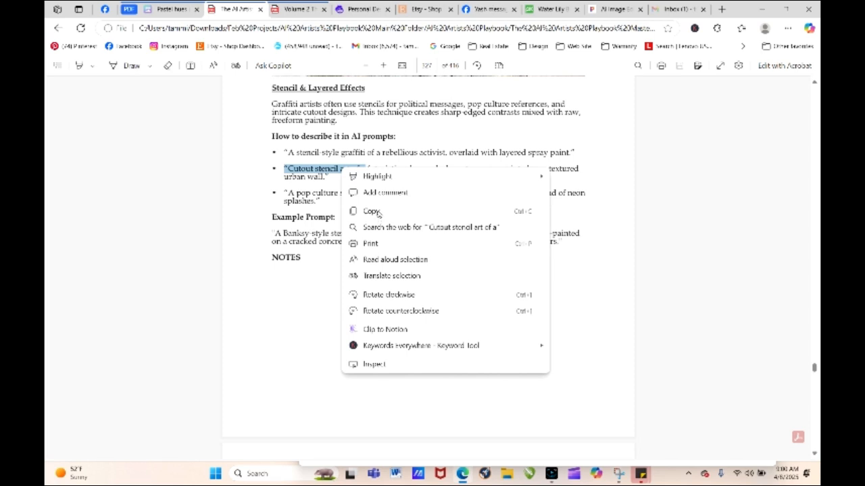
click(372, 191)
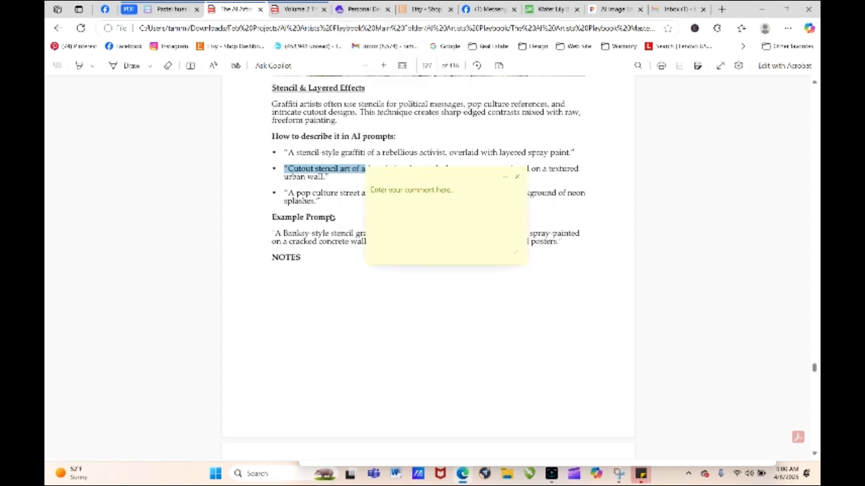
right_click(331, 169)
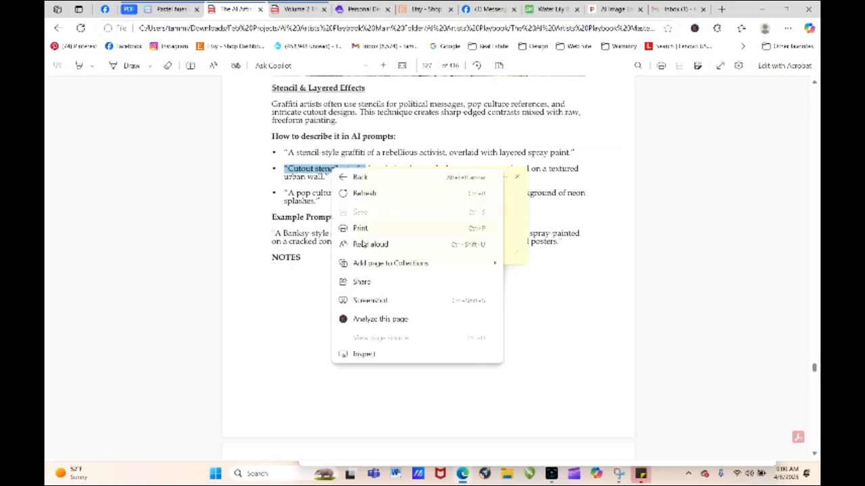
click(305, 277)
click(518, 178)
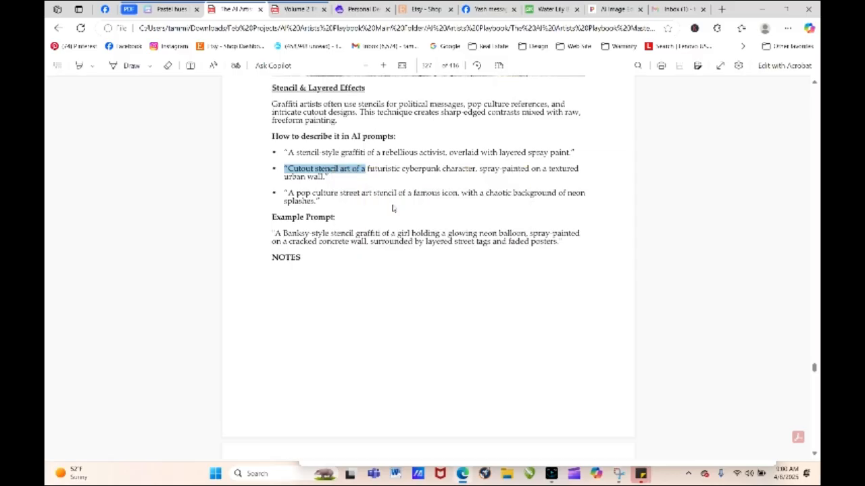
- Copy the selected stencil phrase, and in Artistly load the Fine Ink Outlines water lily's prompt for regeneration
right_click(354, 173)
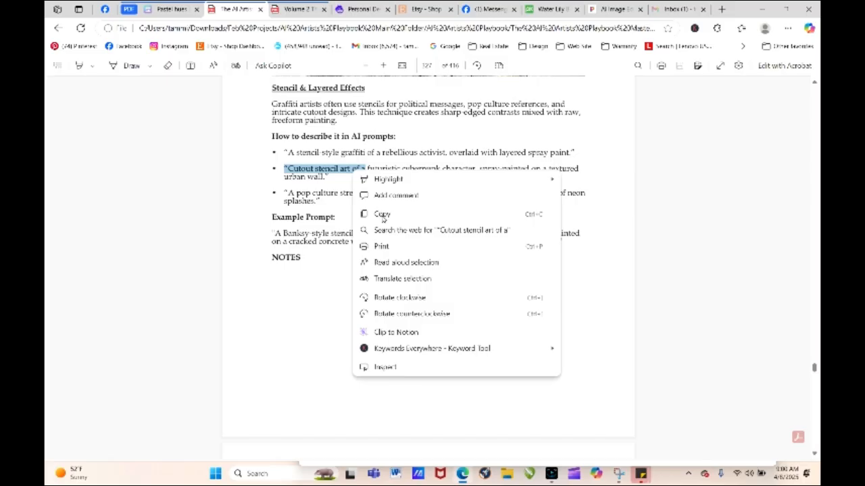
click(382, 217)
click(365, 9)
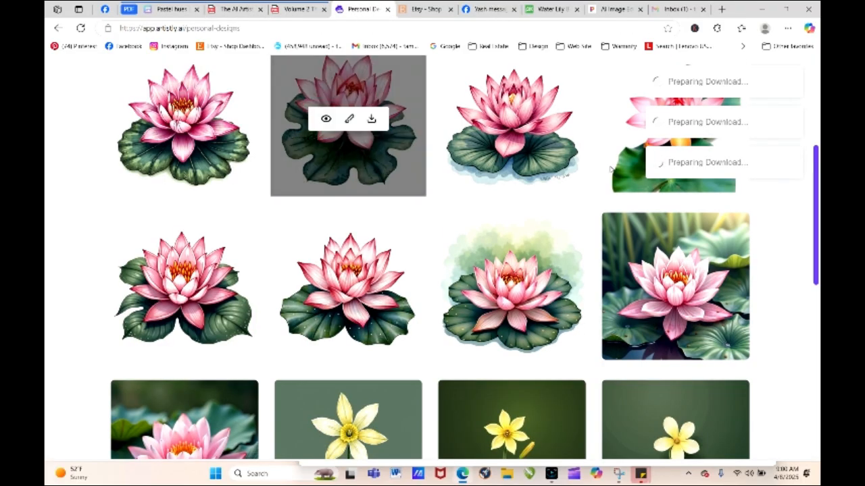
scroll(805, 212, up, 4)
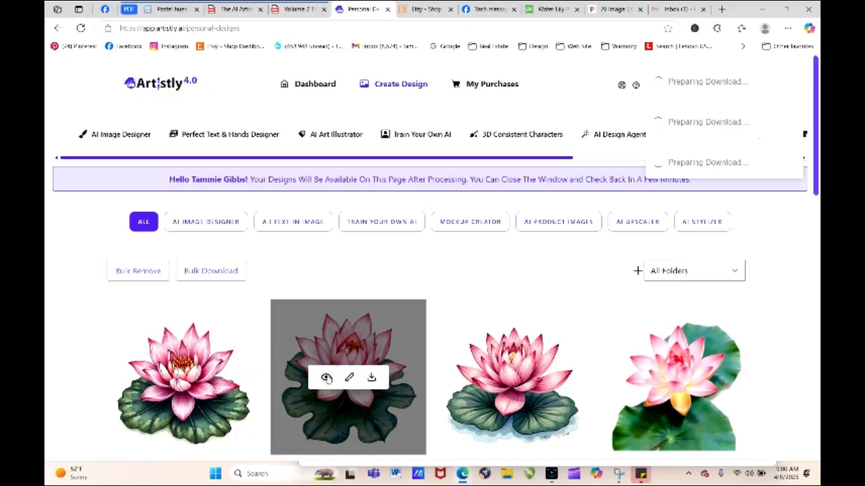
click(326, 377)
click(341, 94)
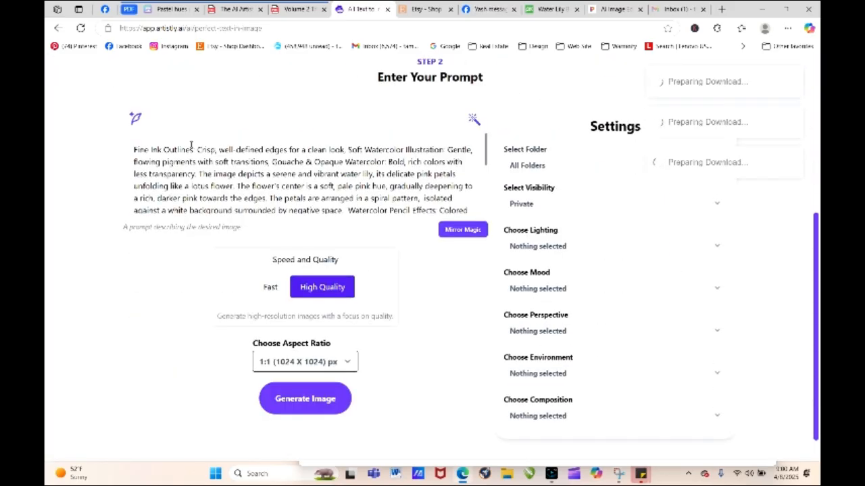
- Replace the prompt's opening "Fine Ink Outlines: Crisp, well-defined edges for a clean look" phrase with the copied "Cutout stencil art of a"
drag(133, 149, 346, 153)
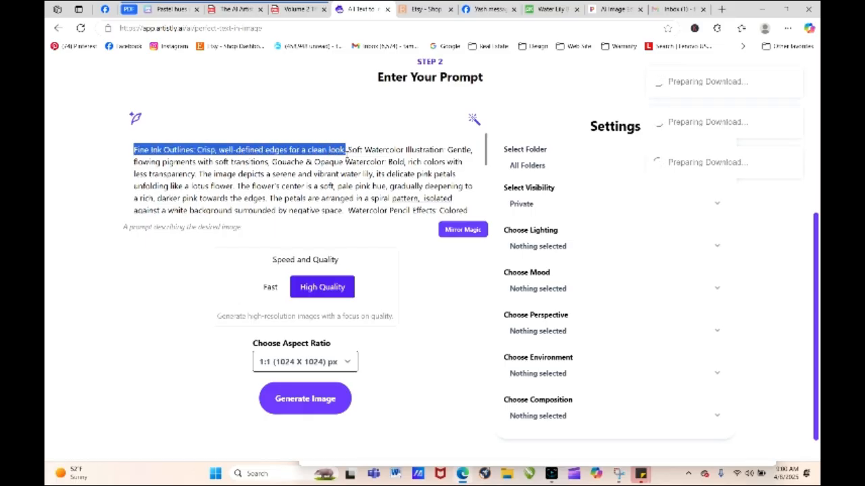
right_click(331, 150)
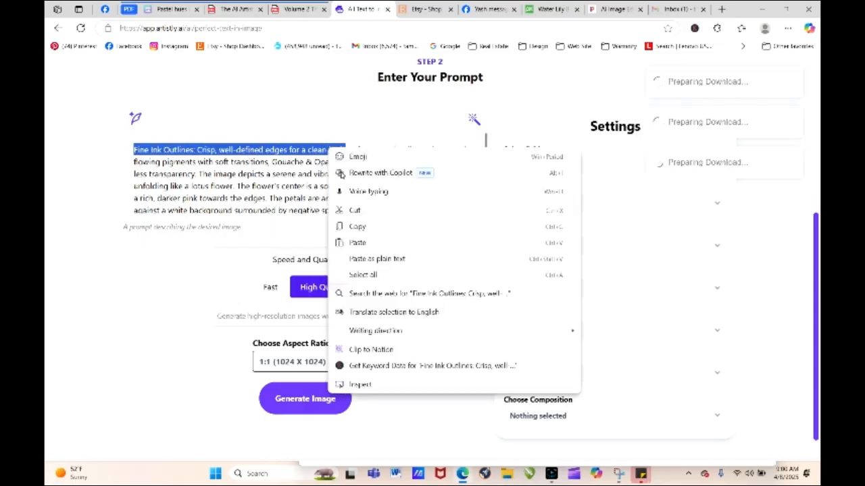
click(363, 242)
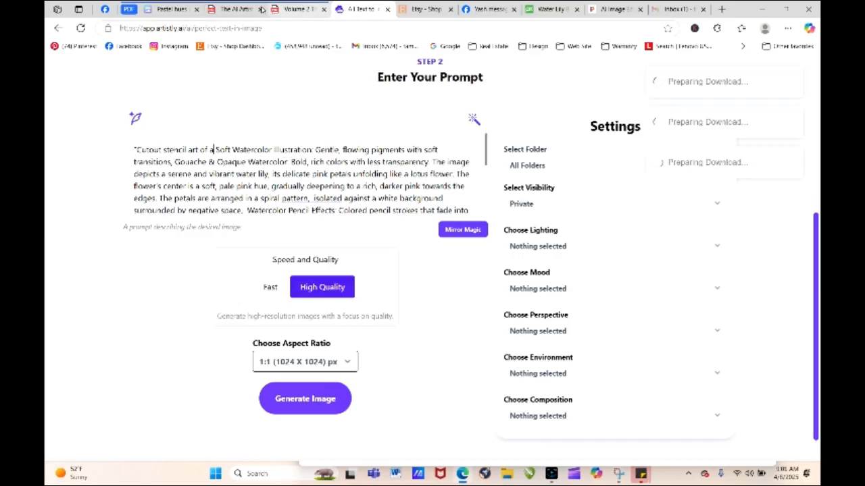
- Copy "overlaid with layered spray paint" from the playbook's first stencil prompt phrase and return to the prompt in Artistly
click(237, 9)
click(388, 299)
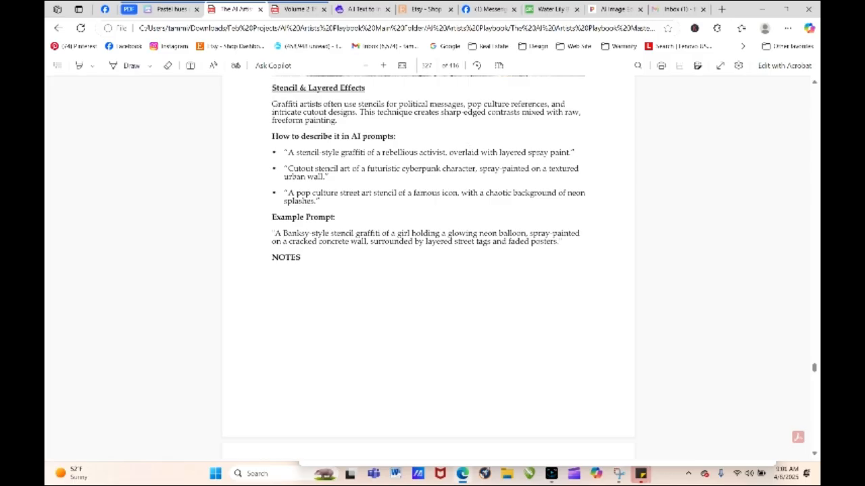
drag(447, 152, 569, 153)
right_click(558, 154)
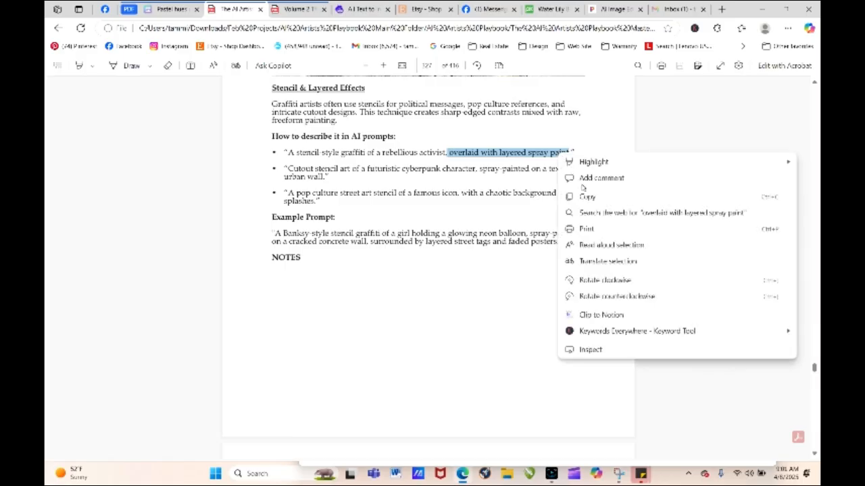
click(585, 197)
click(361, 9)
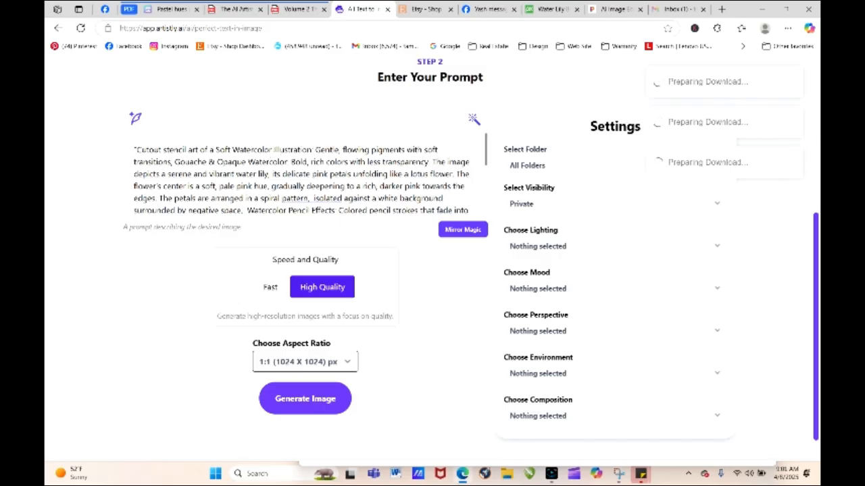
- Paste "overlaid with layered spray paint" at the end of the water lily prompt and generate the image
scroll(477, 169, down, 5)
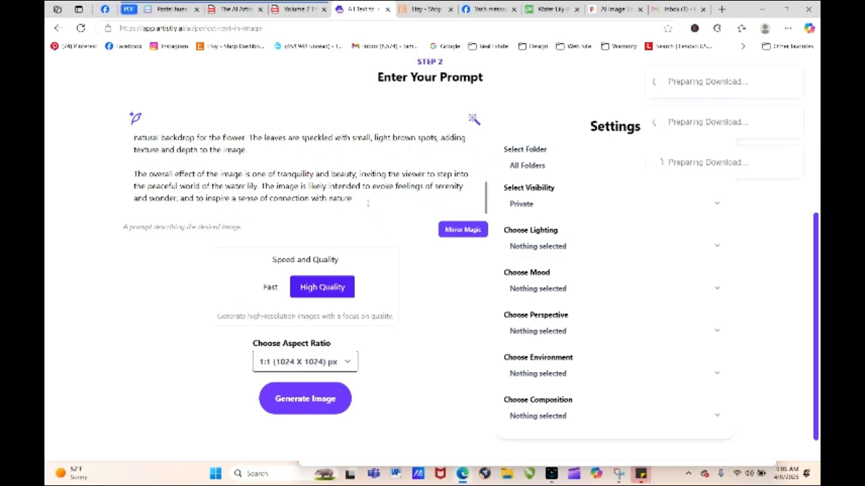
right_click(365, 211)
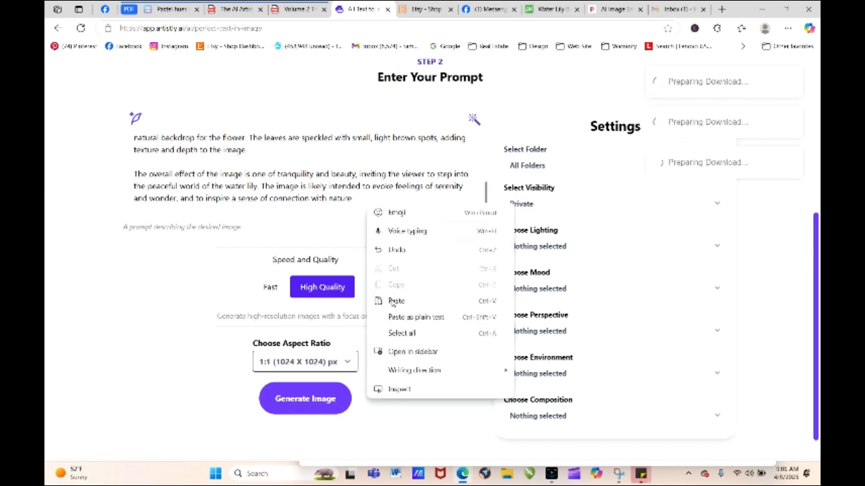
click(390, 302)
click(326, 399)
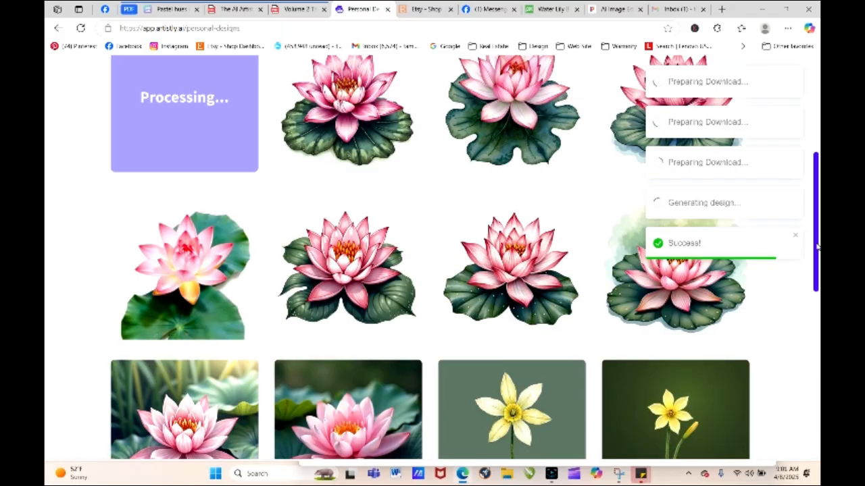
- Examine the newly generated stencil water lily's details and load its prompt for regeneration
drag(817, 247, 817, 158)
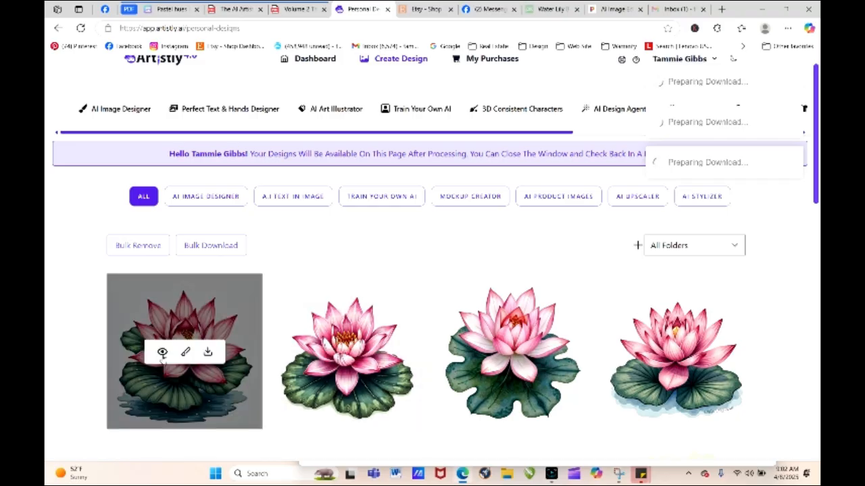
click(162, 352)
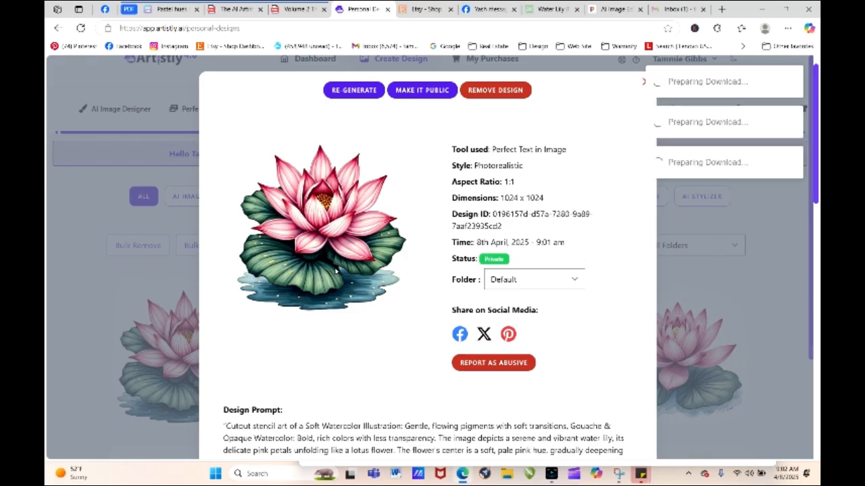
click(642, 84)
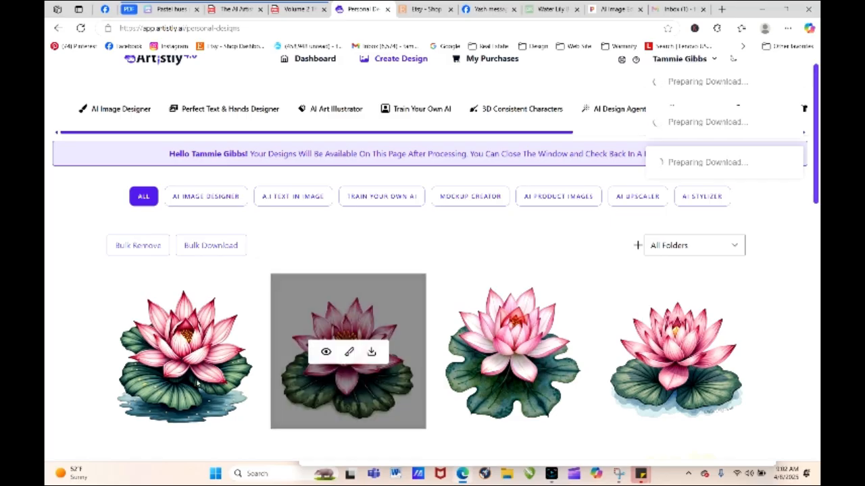
click(162, 356)
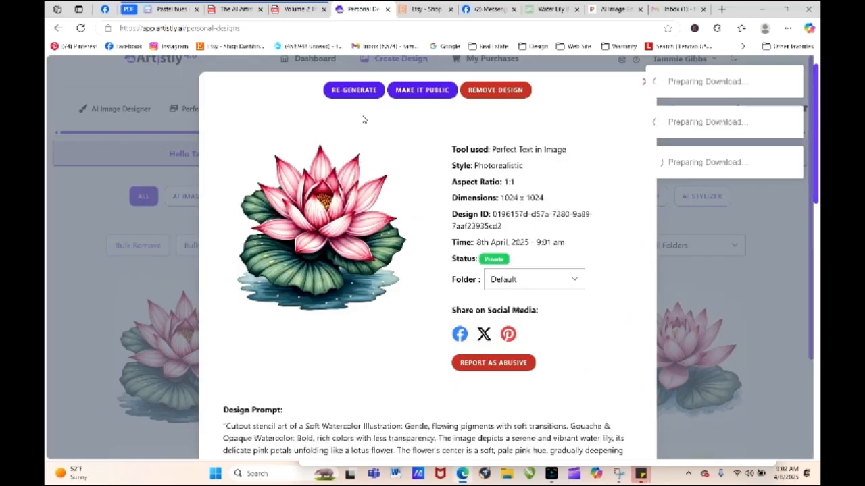
click(358, 91)
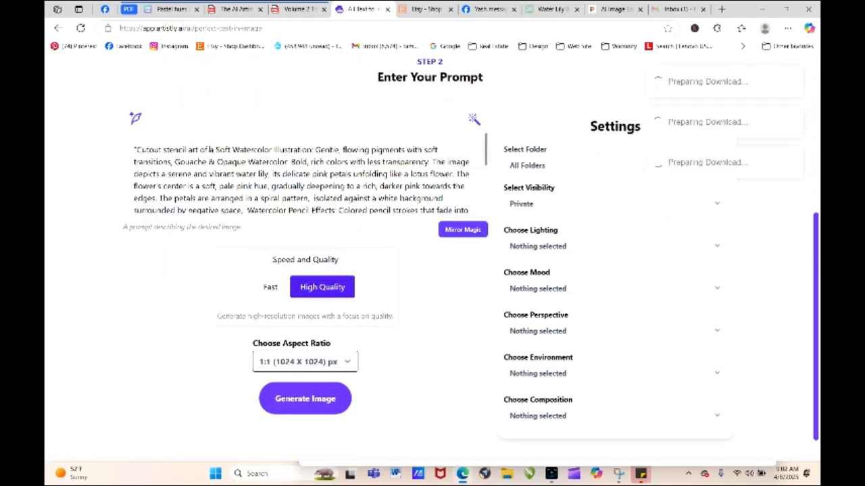
- Delete the Soft Watercolor Illustration and Watercolor Pencil Effects phrases from the prompt and generate a new image
drag(215, 149, 176, 164)
key(BackSpace)
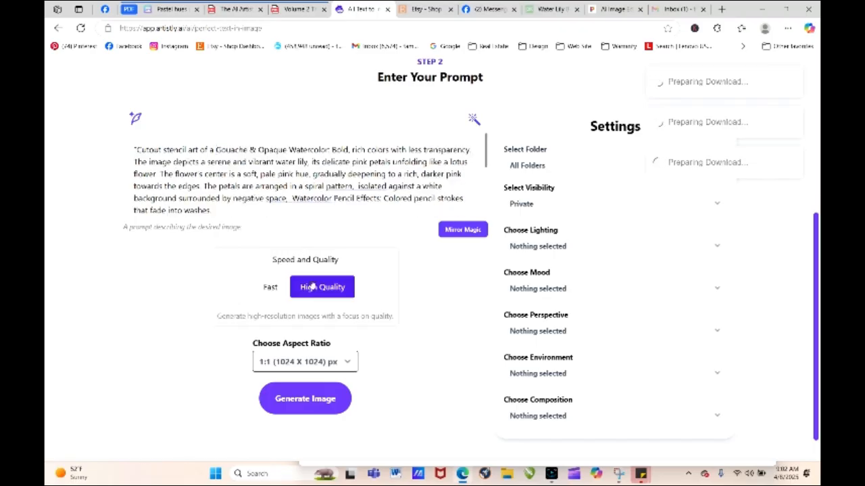
click(293, 198)
mouse_move(292, 198)
mouse_down()
mouse_move(441, 198)
mouse_move(214, 212)
mouse_move(304, 223)
mouse_move(424, 135)
mouse_move(217, 182)
mouse_move(243, 210)
mouse_move(454, 171)
mouse_move(449, 156)
mouse_up()
key(BackSpace)
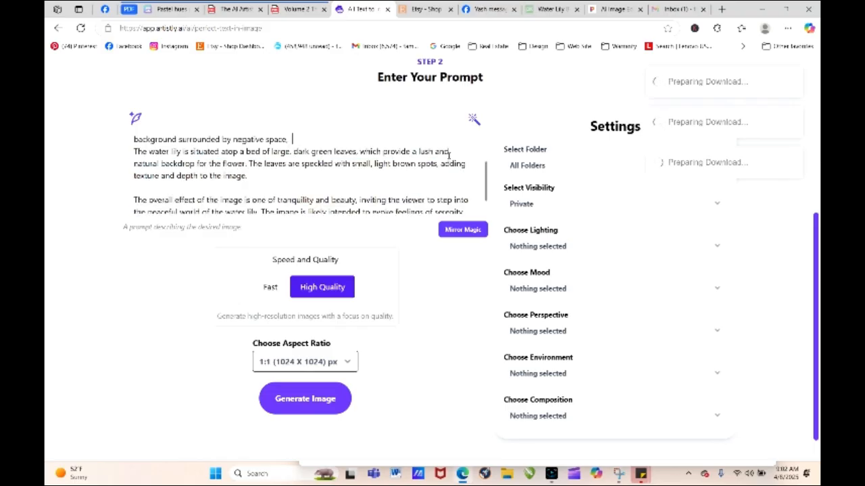
click(303, 400)
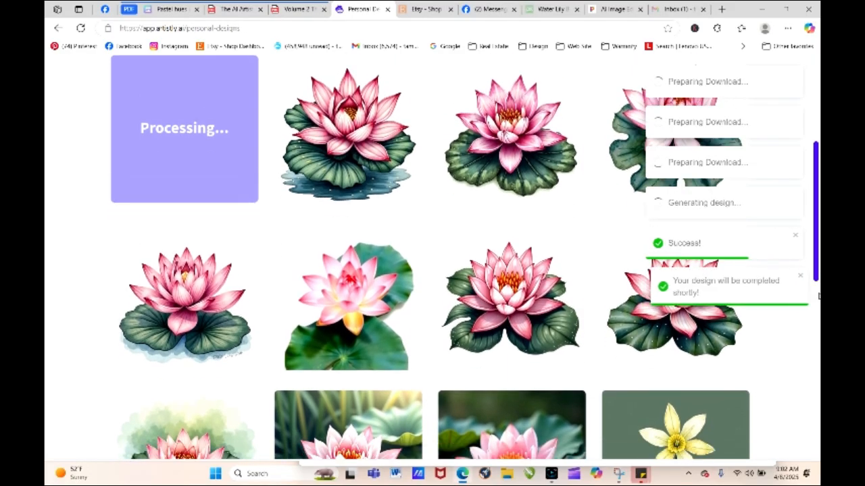
- Load the newest water lily's prompt for regeneration and delete its paragraph beginning "The overall effect of the image"
drag(817, 262, 817, 202)
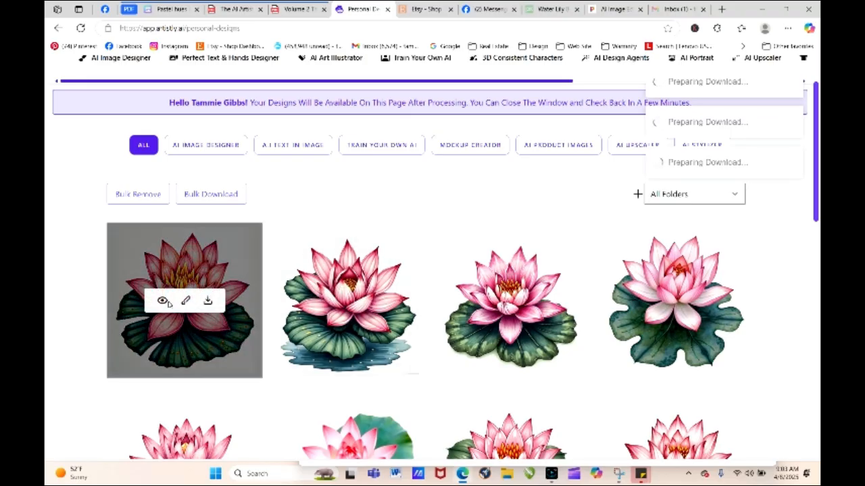
click(191, 306)
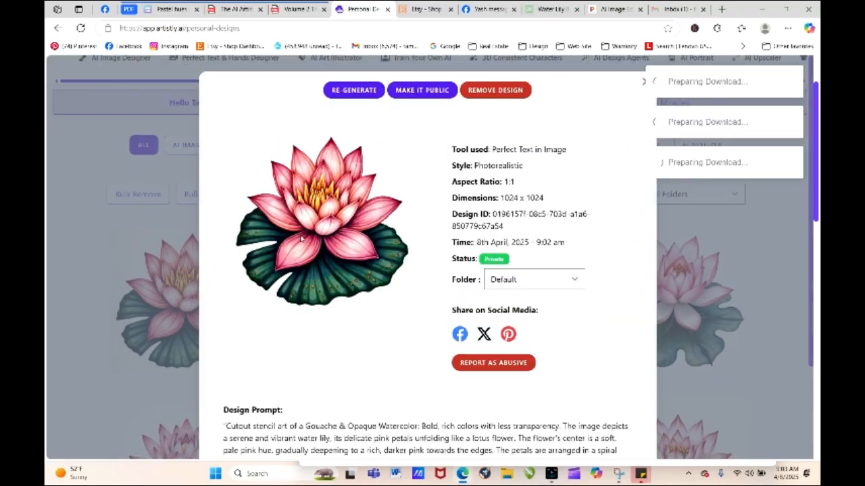
click(348, 90)
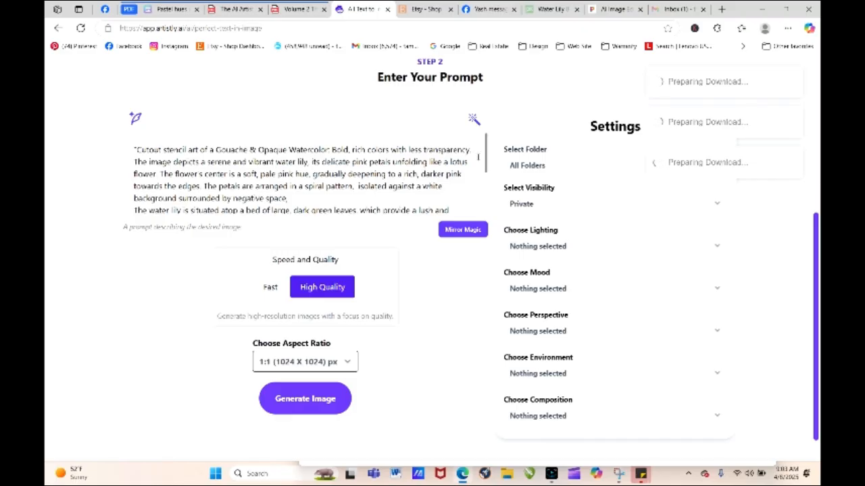
drag(492, 157, 493, 197)
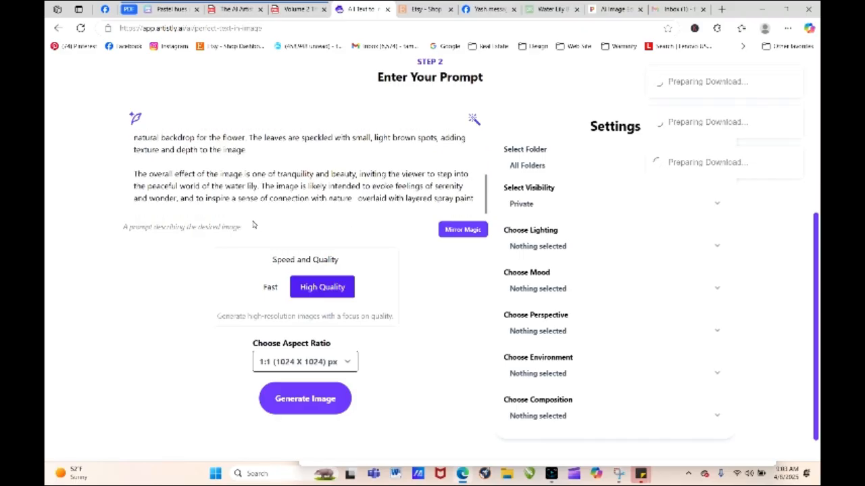
drag(132, 174, 356, 199)
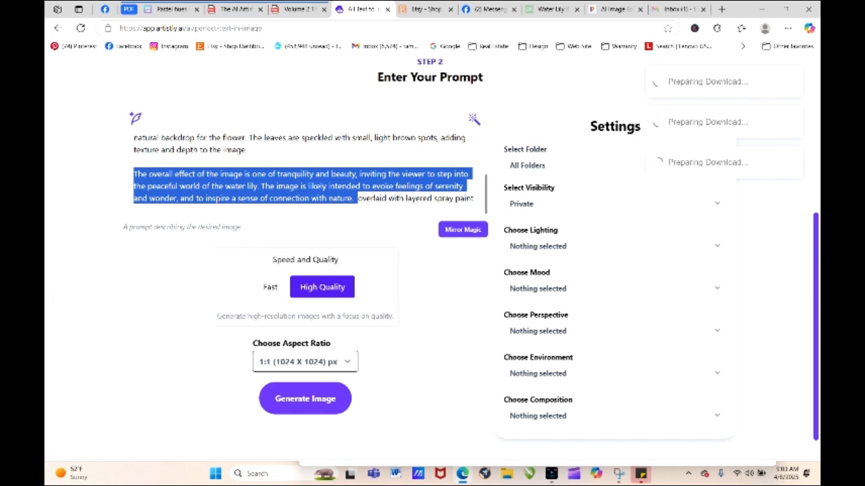
key(BackSpace)
- Move "overlaid with layered spray paint" to directly after "Cutout stencil art", add a comma after it, and generate the image
mouse_move(250, 198)
mouse_down()
mouse_move(133, 198)
mouse_move(180, 127)
mouse_move(287, 143)
mouse_move(271, 161)
mouse_move(290, 133)
mouse_move(297, 159)
mouse_move(203, 162)
mouse_move(200, 151)
mouse_up()
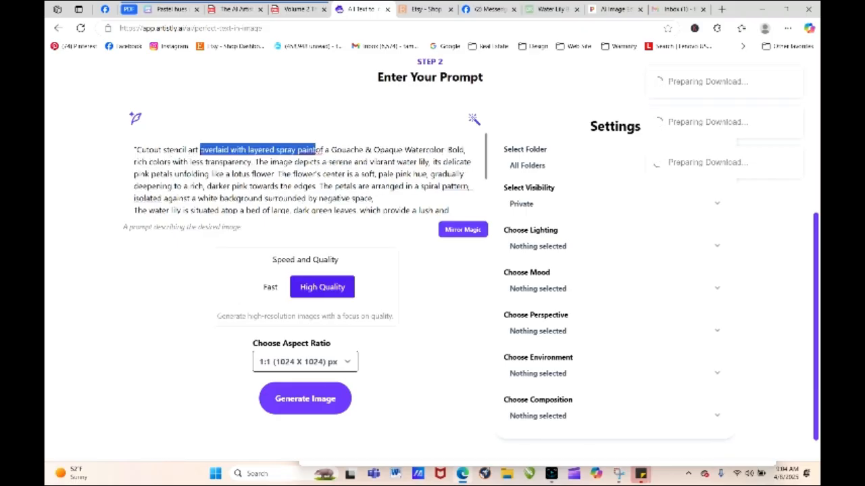
click(320, 150)
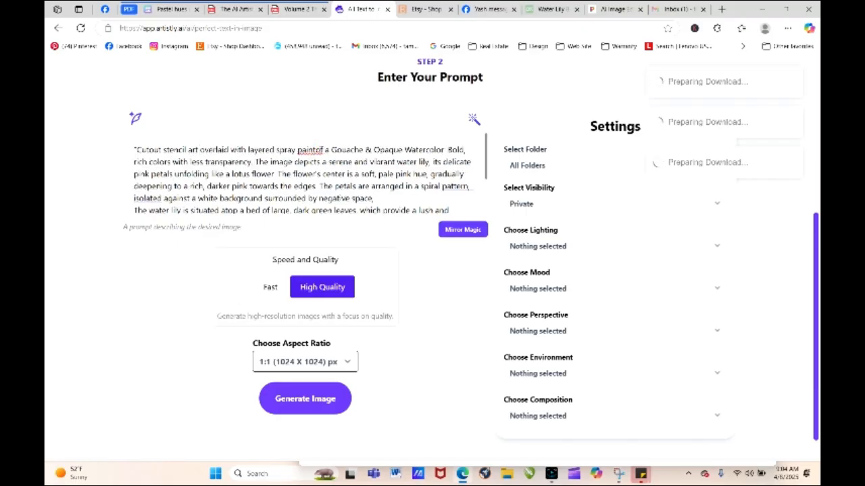
click(315, 191)
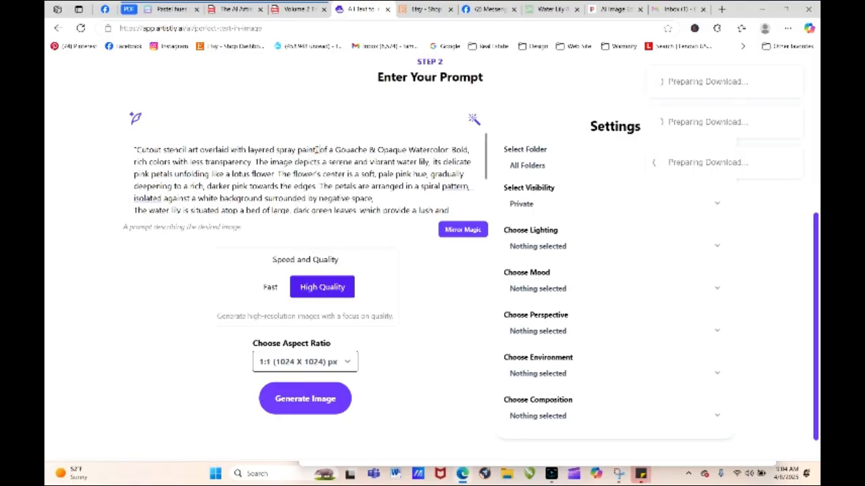
click(331, 399)
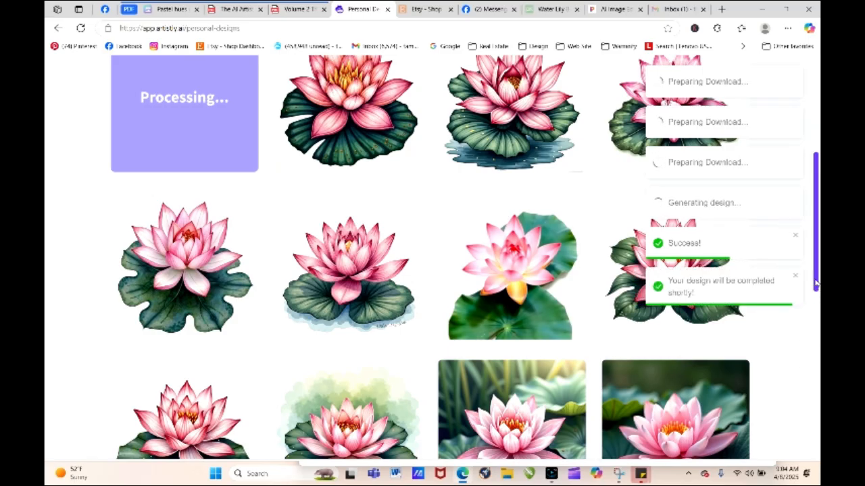
- Load the newest spray-paint stencil water lily's prompt for regeneration and copy its full text
drag(815, 267, 815, 205)
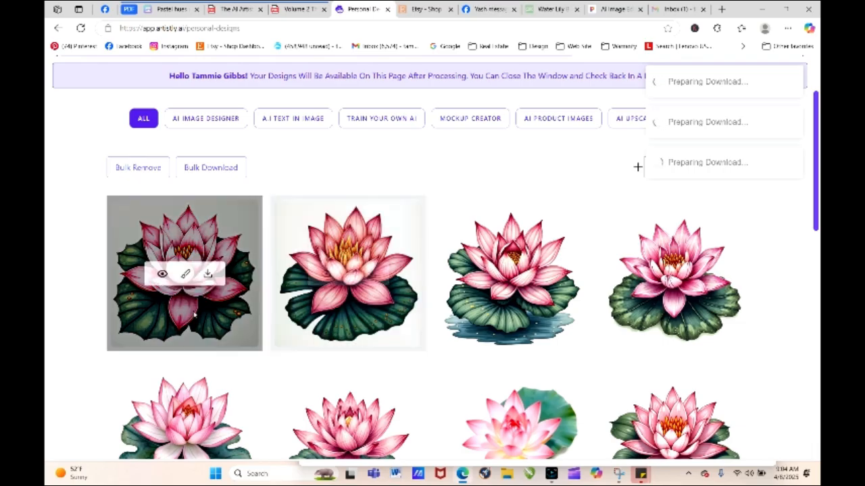
click(162, 275)
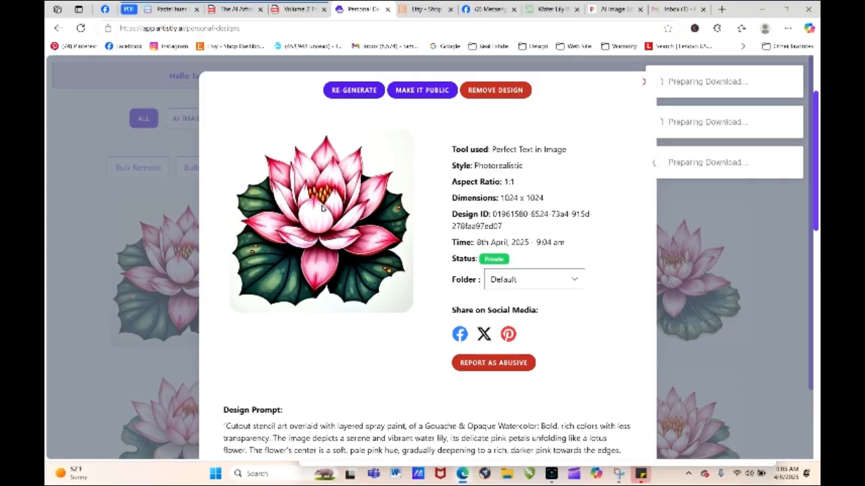
click(363, 91)
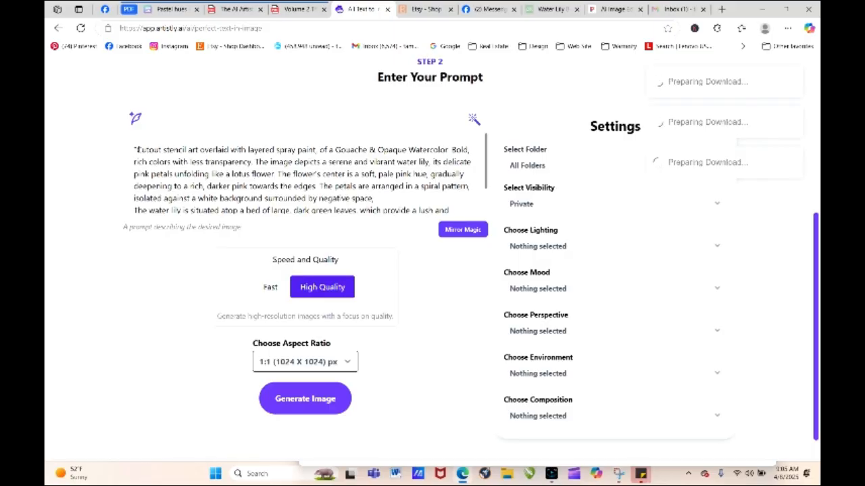
drag(135, 149, 390, 227)
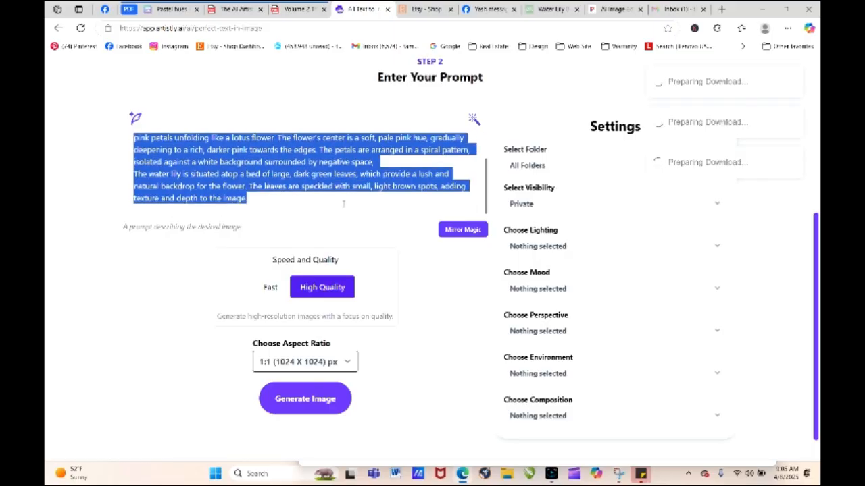
right_click(299, 178)
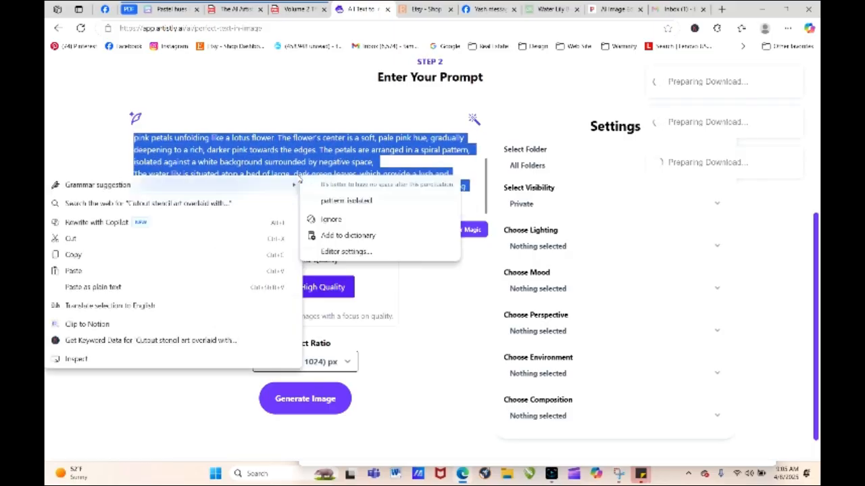
click(143, 256)
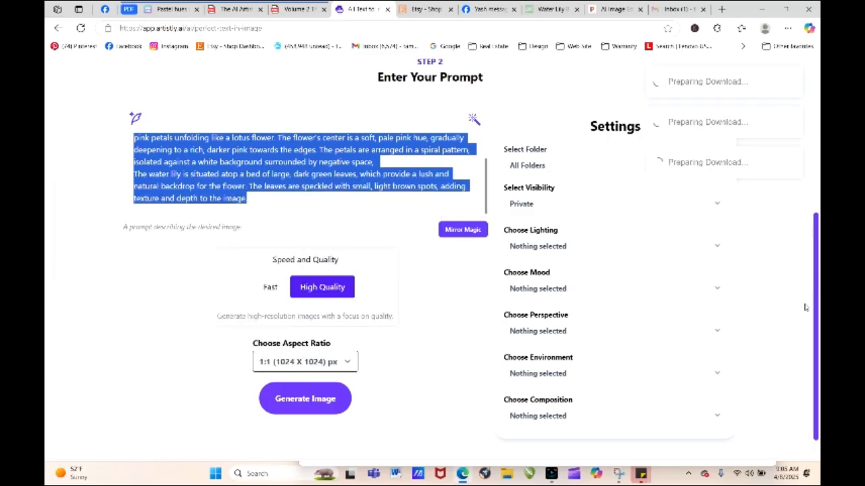
- Paste the copied stencil prompt into the AI Image Designer and generate an image from it
scroll(813, 307, up, 4)
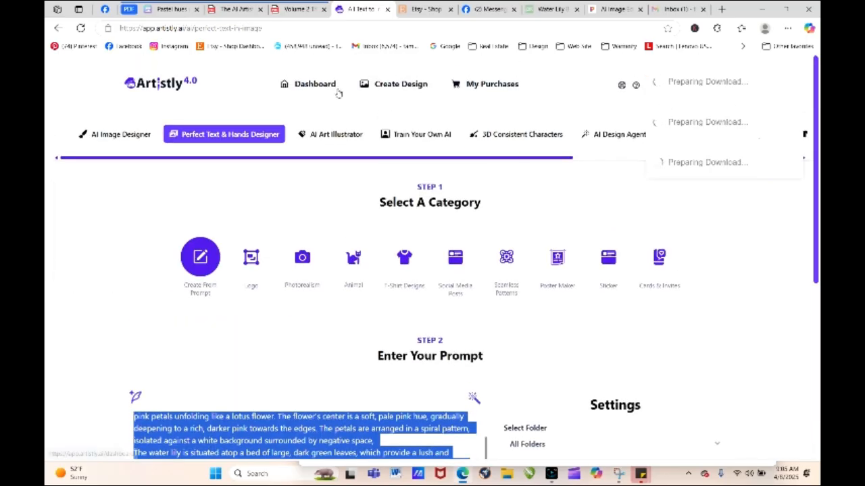
click(131, 135)
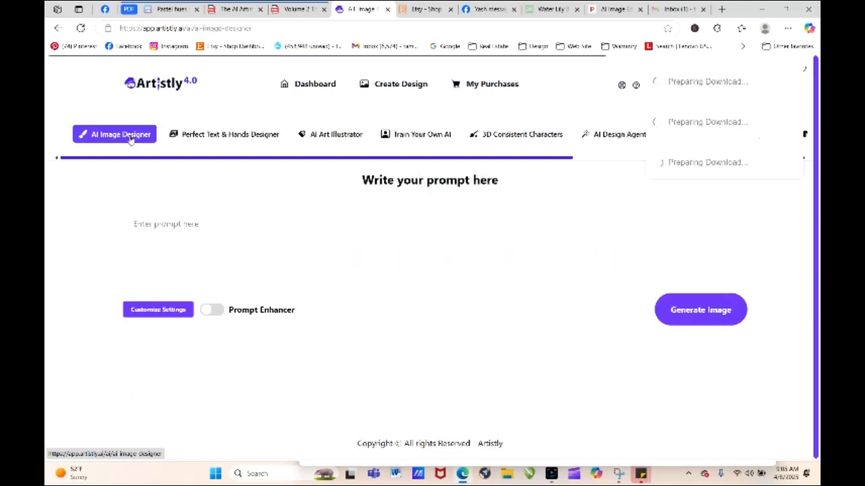
click(156, 224)
right_click(157, 223)
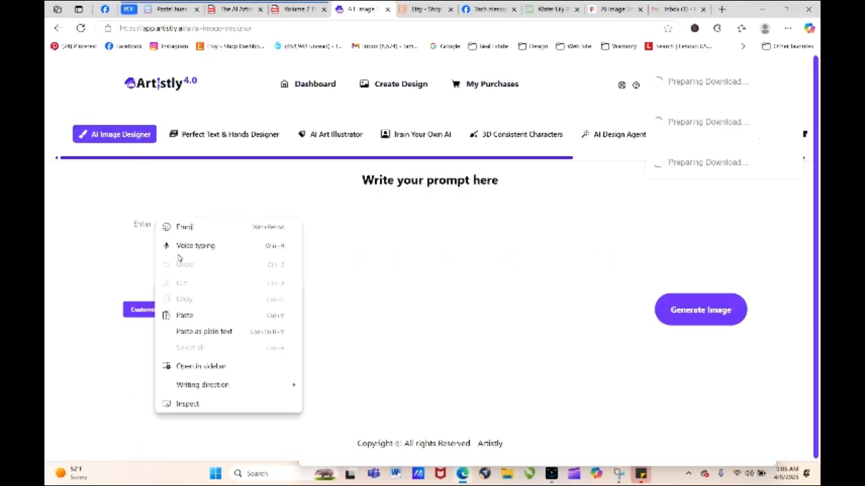
click(187, 315)
click(713, 308)
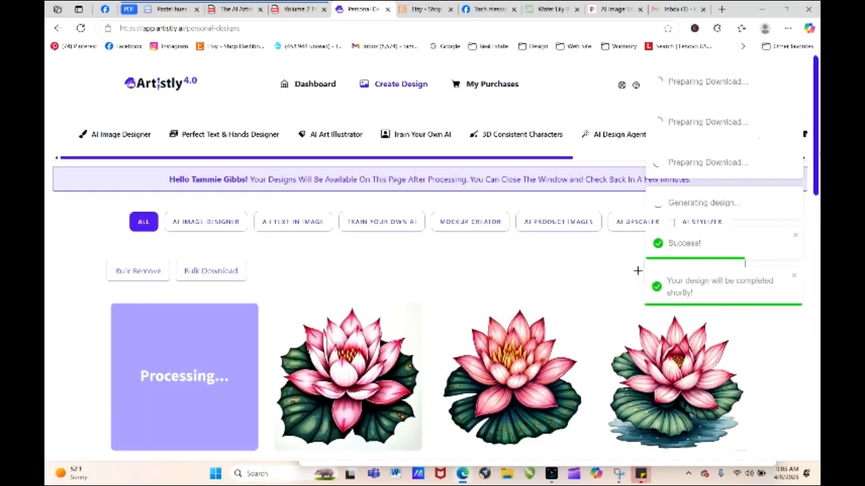
- Load the new AI Image Designer water lily's prompt for regeneration and insert "Watercolor, wet on wet," at its beginning
scroll(804, 155, down, 1)
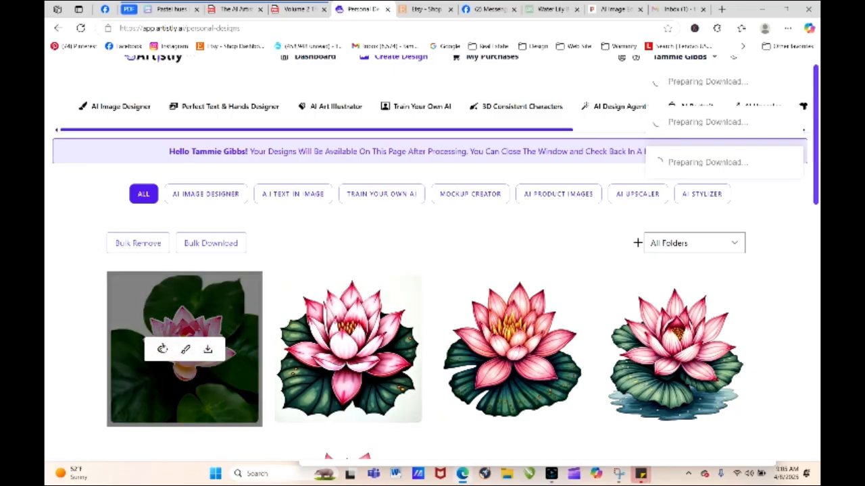
click(165, 348)
click(321, 92)
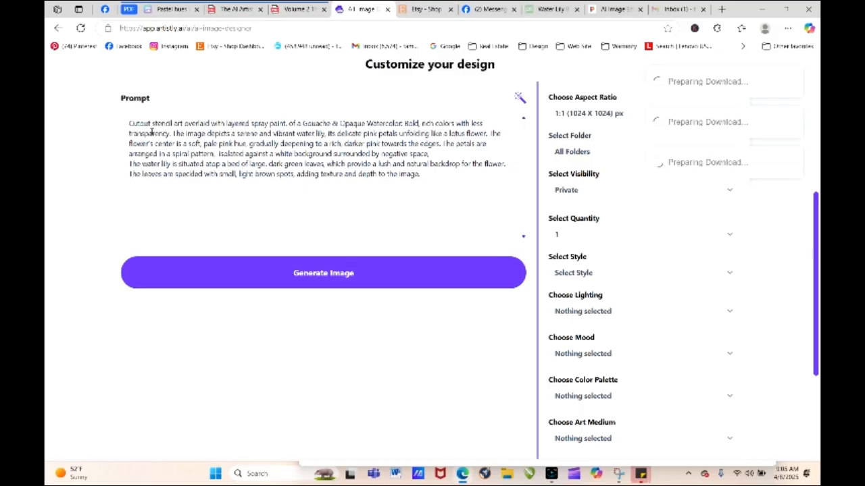
click(129, 124)
text(Watercolor, )
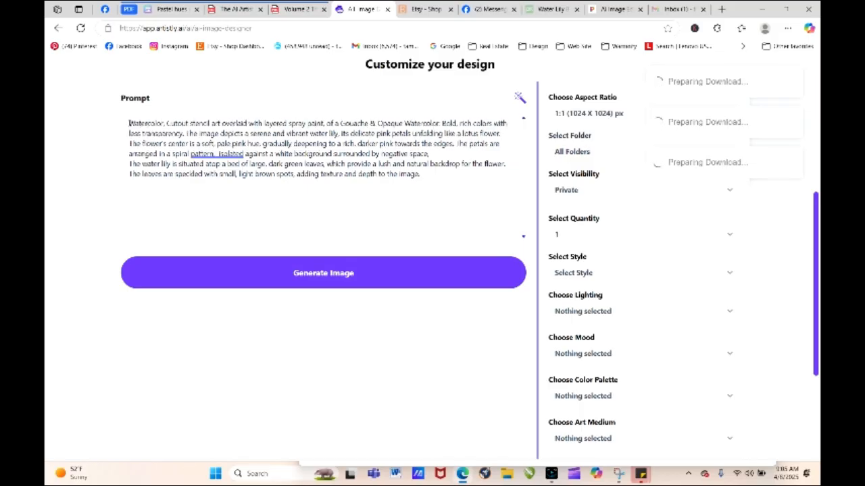
text(wet on wet)
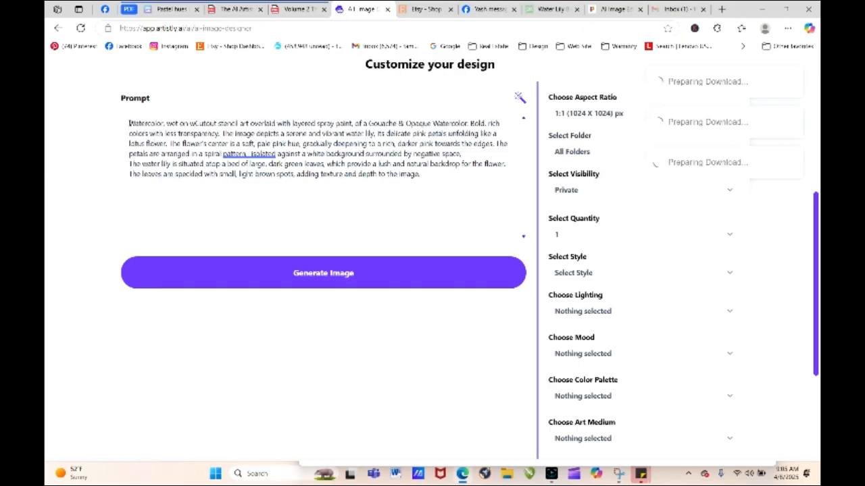
text(,)
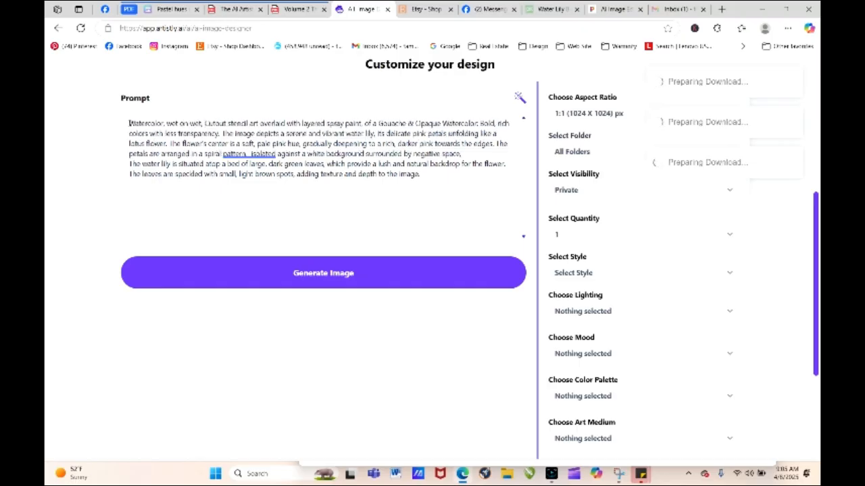
- Generate the image from the "Watercolor, wet on wet," prompt and view the new water lily's design details
click(304, 275)
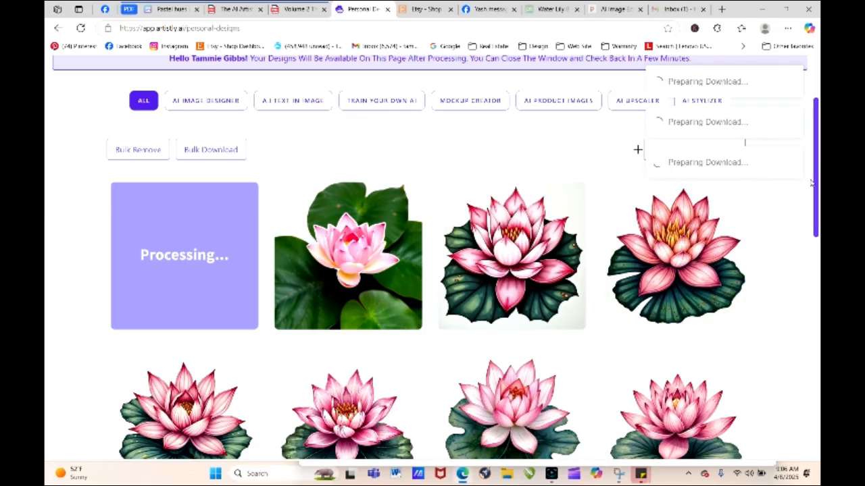
scroll(815, 187, down, 3)
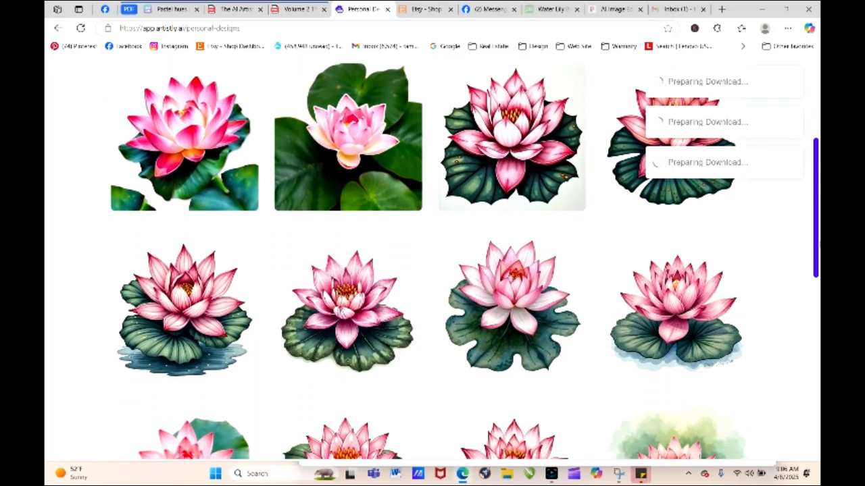
scroll(814, 187, up, 2)
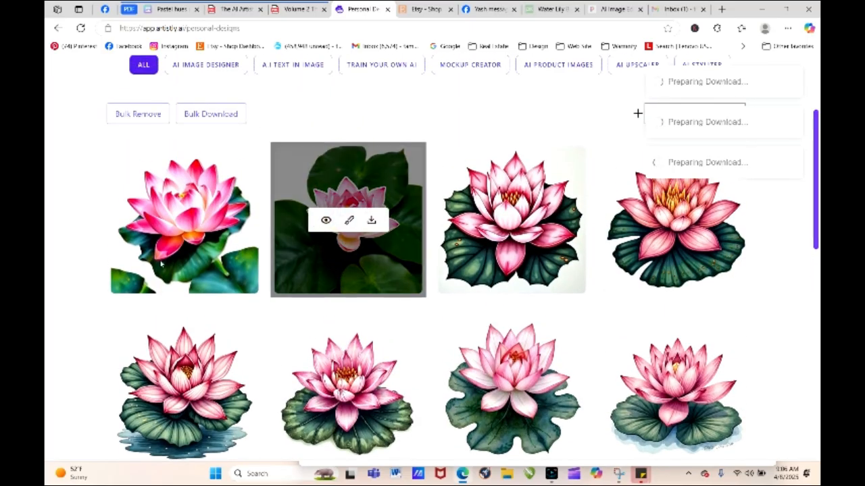
click(163, 220)
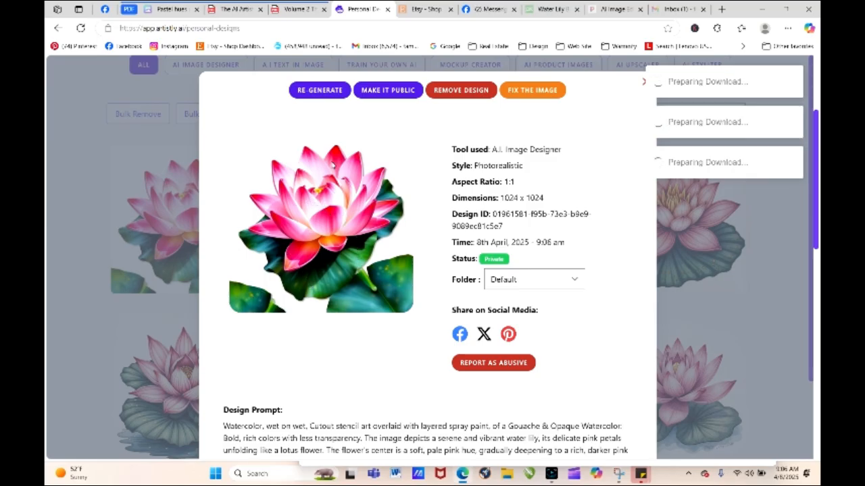
click(643, 84)
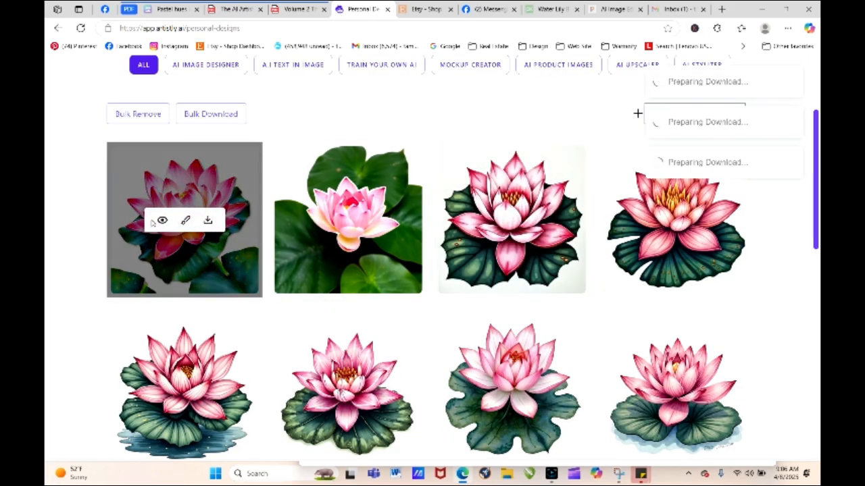
- Load the newest water lily's prompt for regeneration and insert "illustration, fairytale," directly after "Cutout stencil art"
click(162, 222)
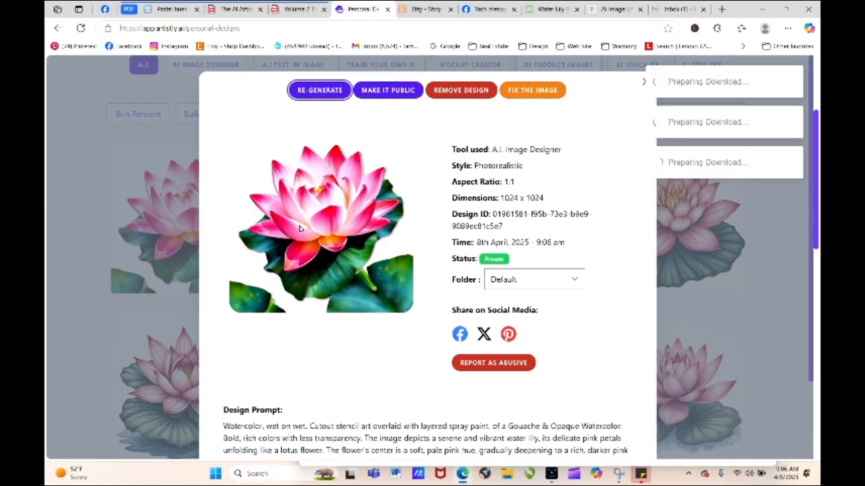
click(319, 90)
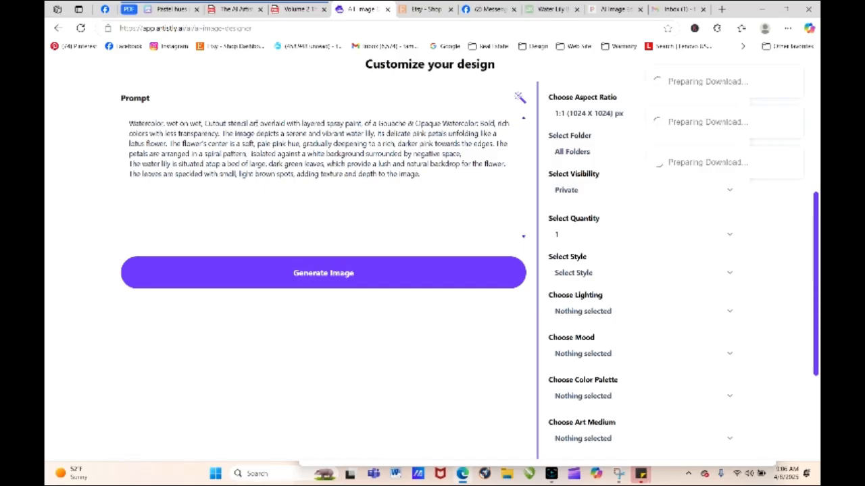
click(261, 124)
text(illustr)
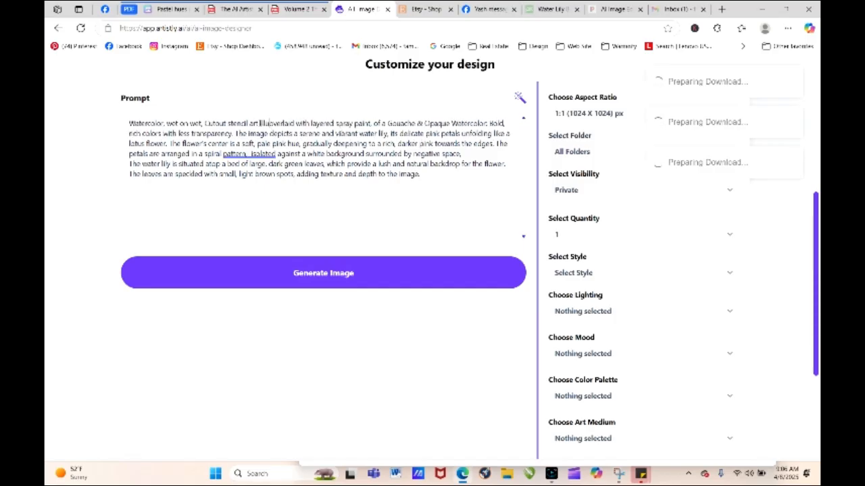
text(ation, far)
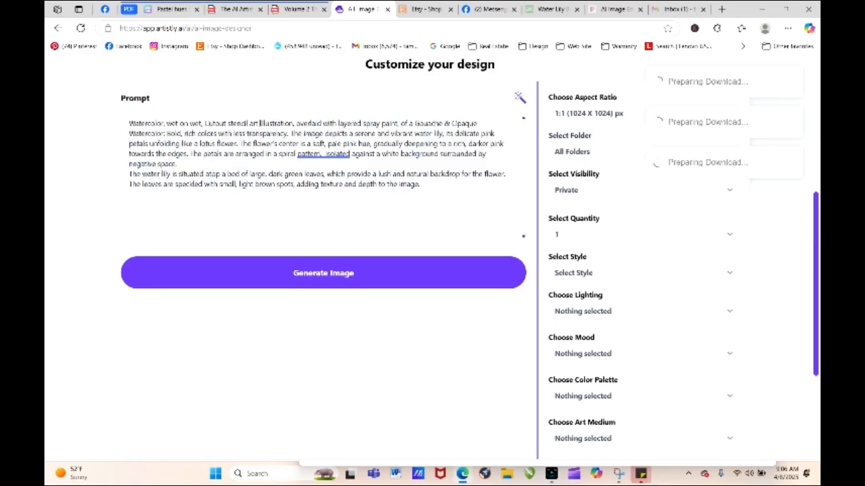
text(y )
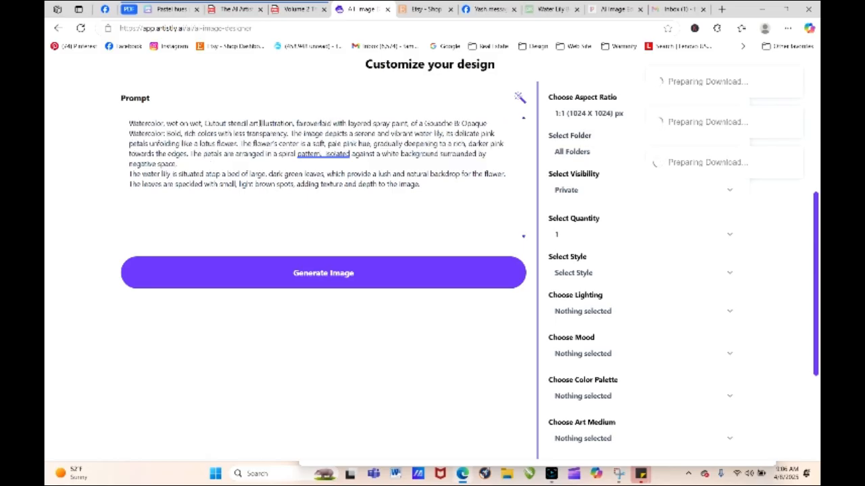
text(tale,)
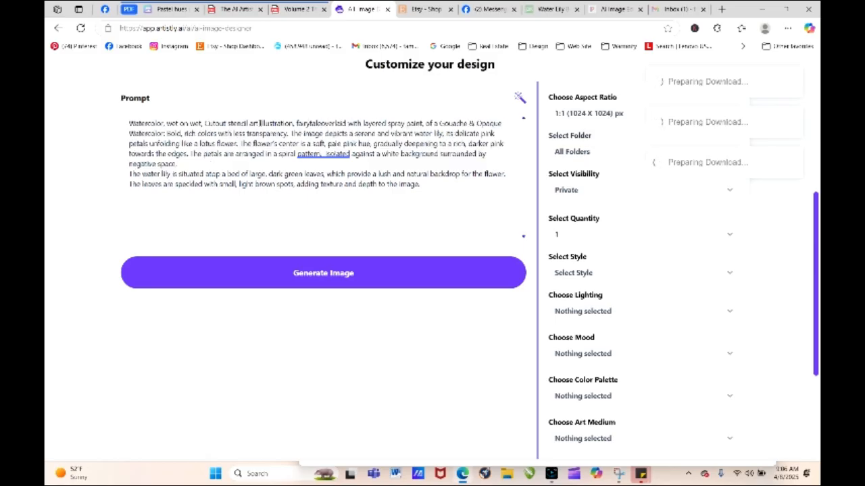
- Generate the fairytale illustration image, reload the designs page, and open the new water lily's details
click(339, 275)
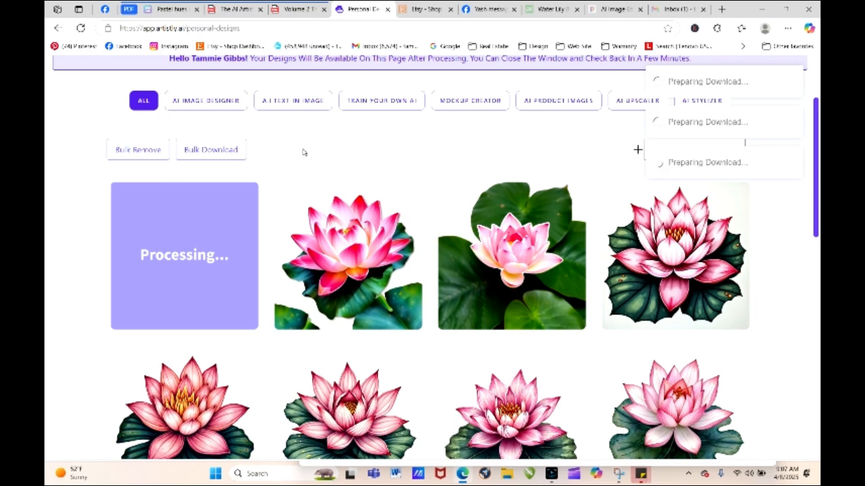
click(81, 28)
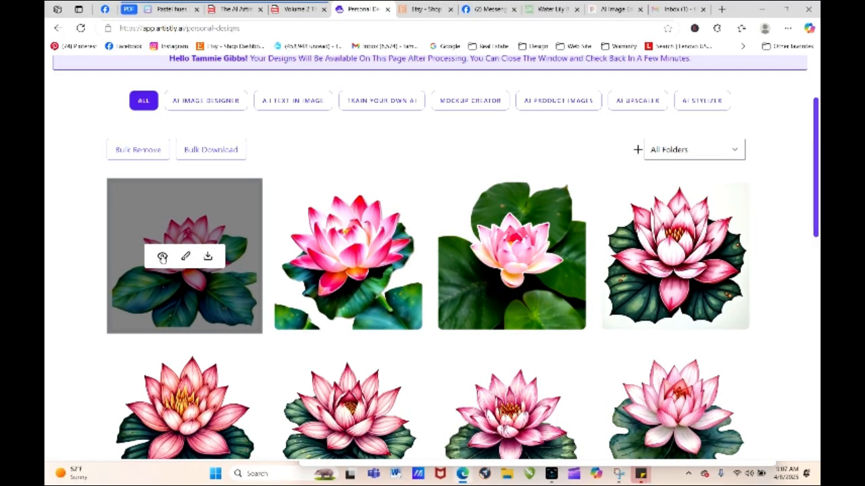
click(162, 257)
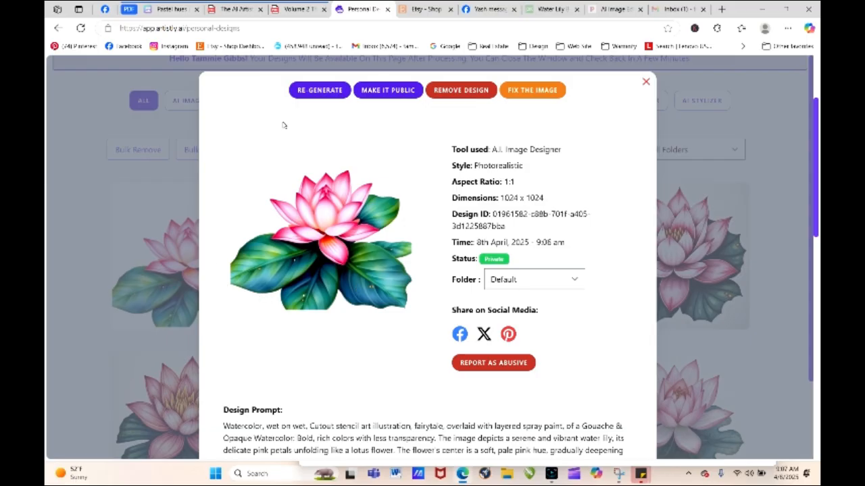
- Load the fairytale water lily's prompt for regeneration and set the quantity to 4
click(312, 93)
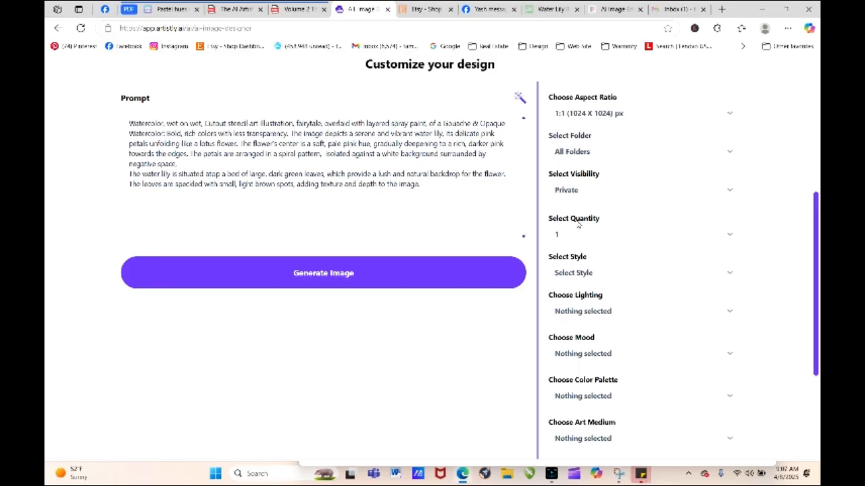
click(578, 234)
click(573, 295)
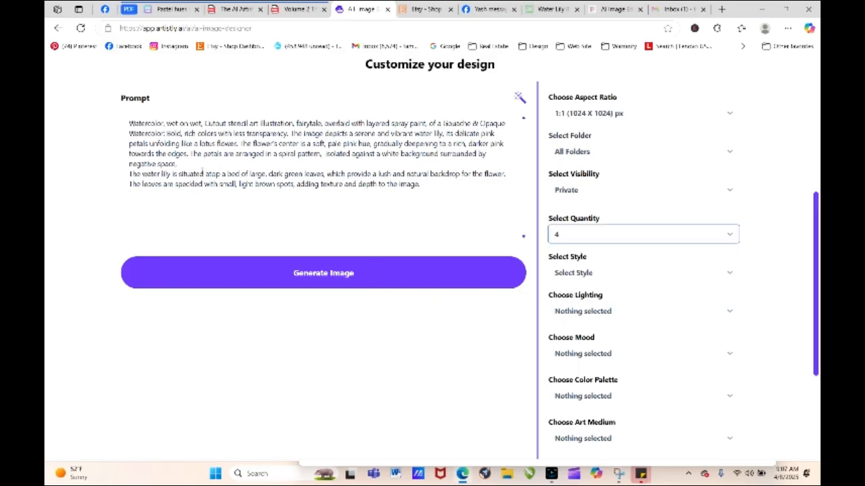
- Move "isolated against a white background surrounded by negative space" to the prompt's end, add a comma before it, and generate the images
click(190, 163)
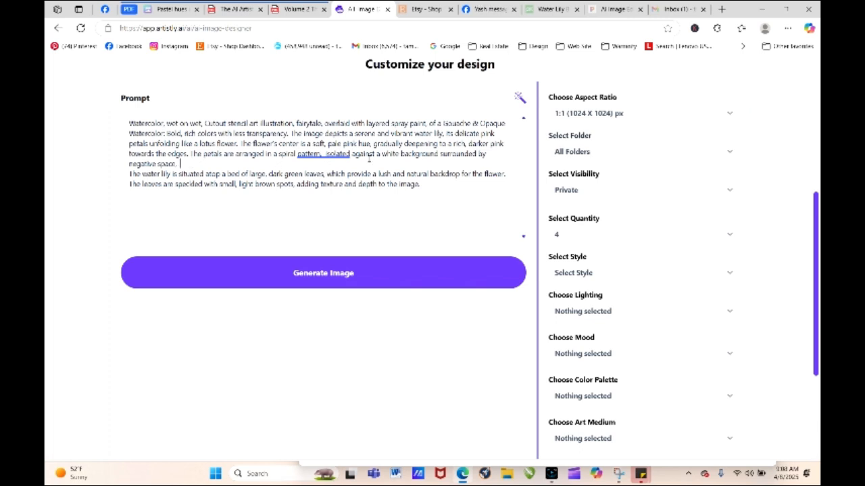
drag(181, 164, 447, 191)
click(327, 153)
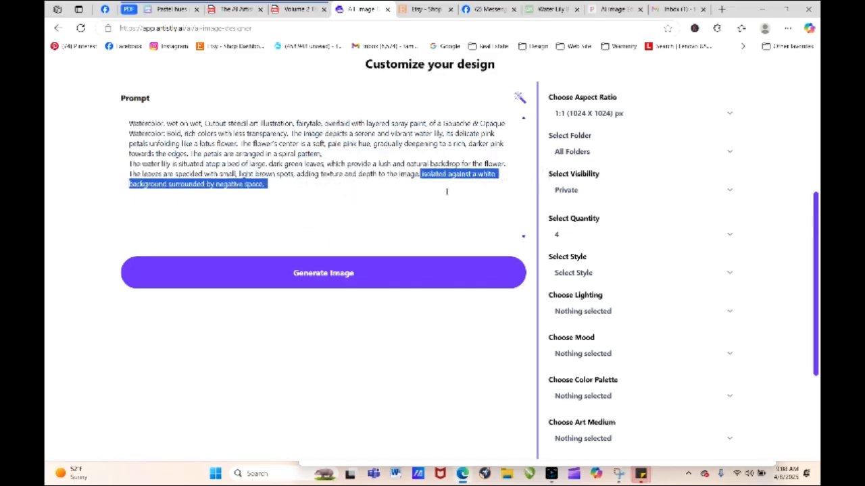
click(419, 174)
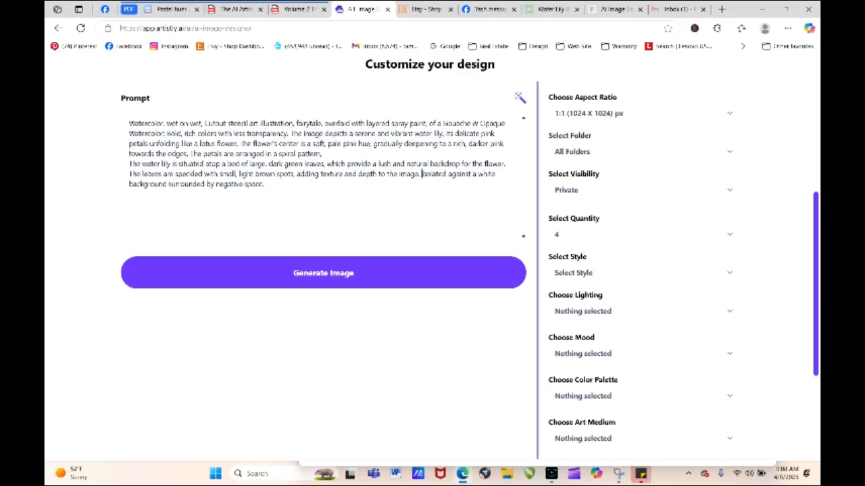
key(BackSpace)
text(,)
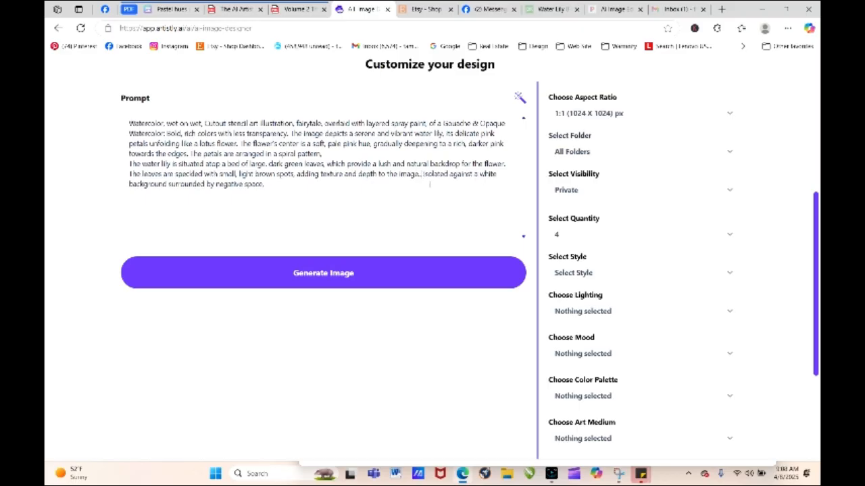
click(454, 272)
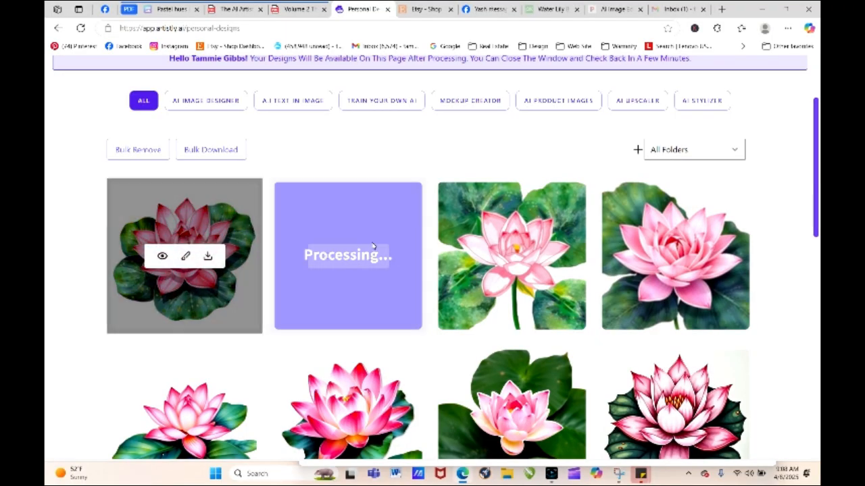
- Regenerate the newest water lily with its same prompt, using the Mirror Magic folder and a quantity of 4
mouse_move(182, 302)
click(162, 256)
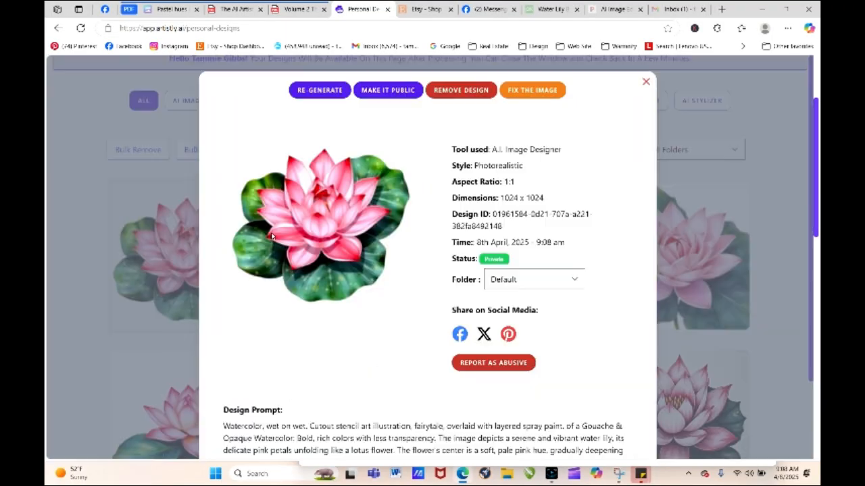
click(318, 91)
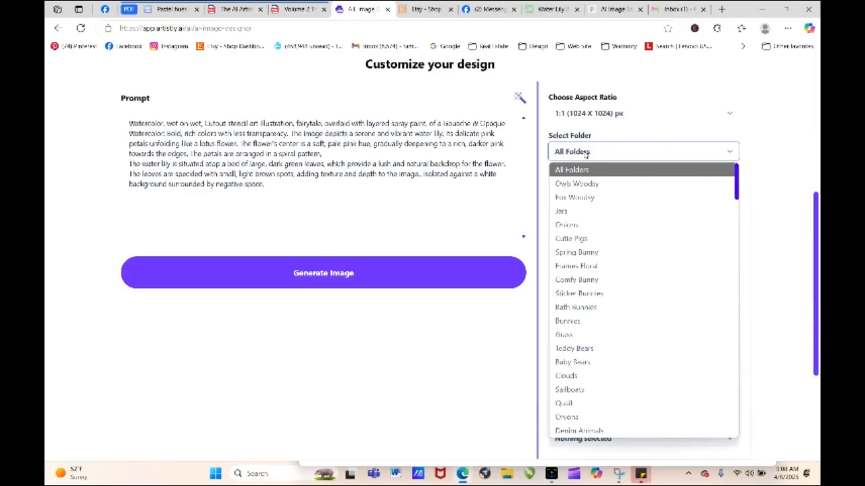
key(m)
key(i)
key(Return)
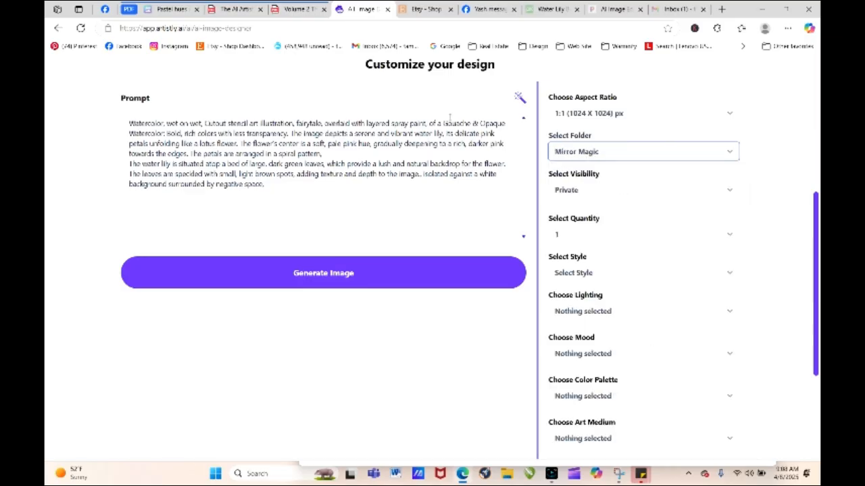
click(574, 234)
click(577, 294)
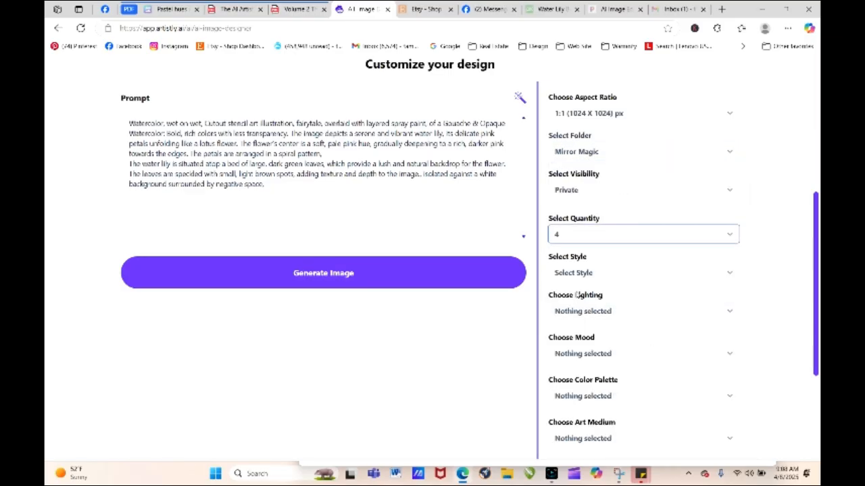
click(341, 274)
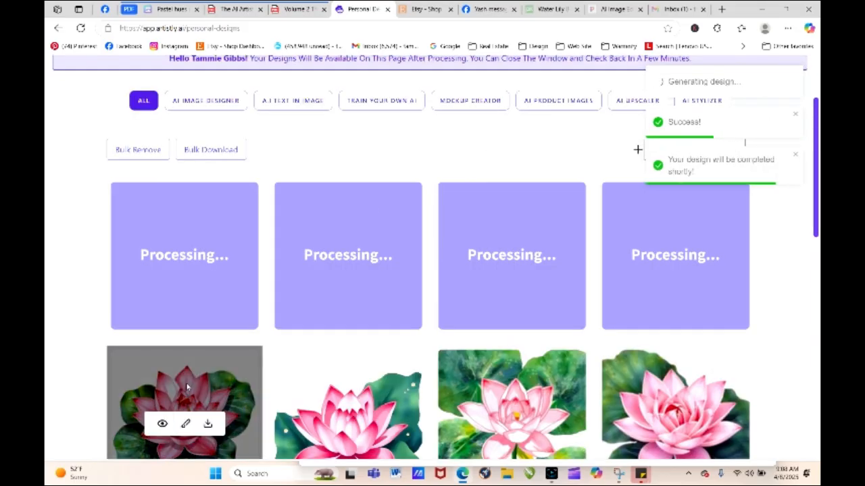
- Compare the newly generated water lilies with the earlier versions in the personal designs gallery
mouse_move(249, 413)
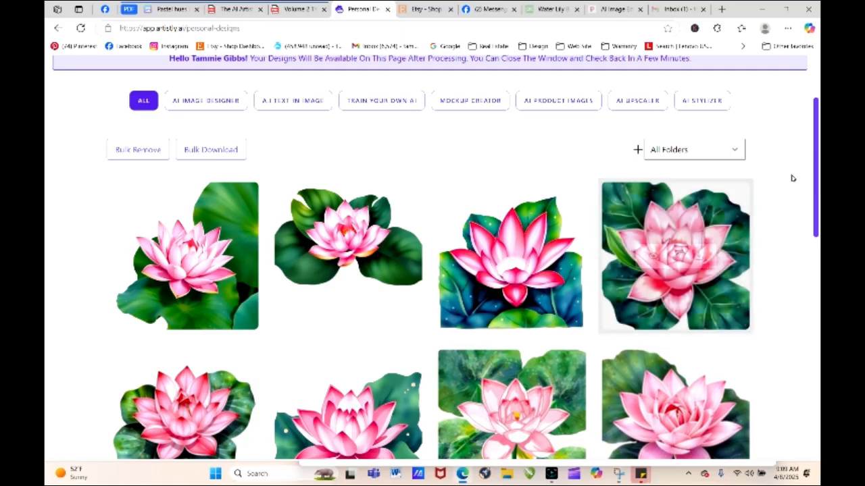
scroll(817, 131, down, 3)
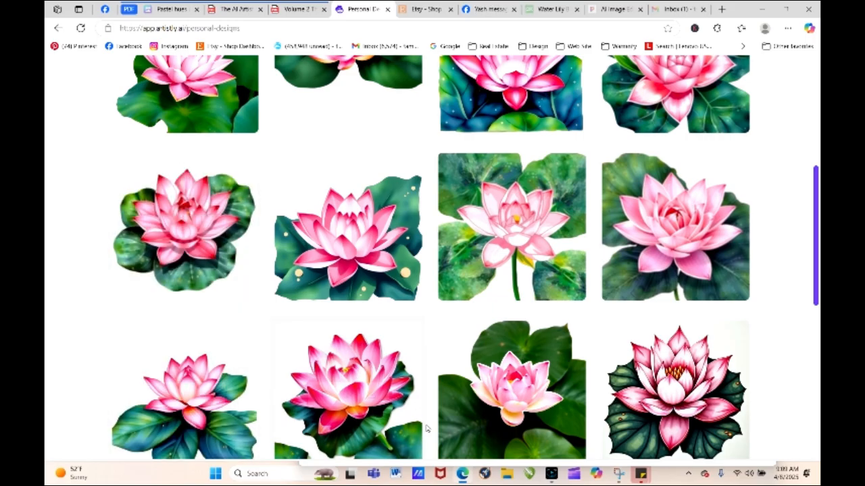
mouse_move(220, 242)
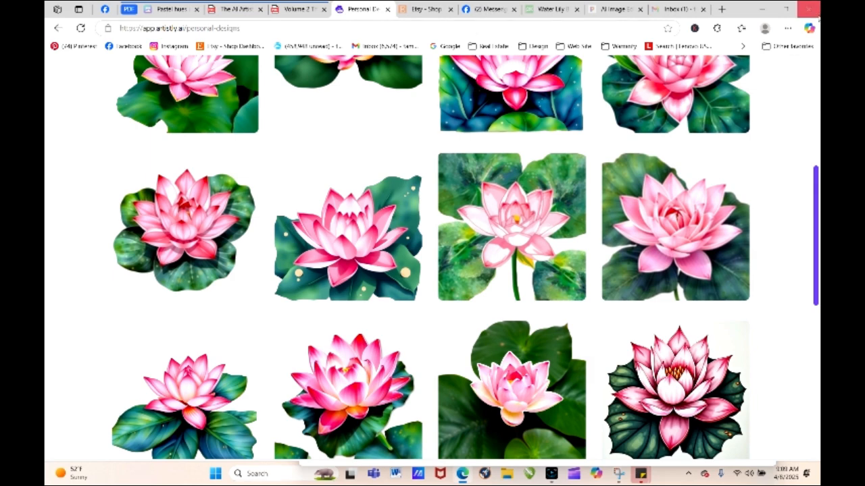
scroll(815, 237, down, 5)
scroll(815, 358, down, 2)
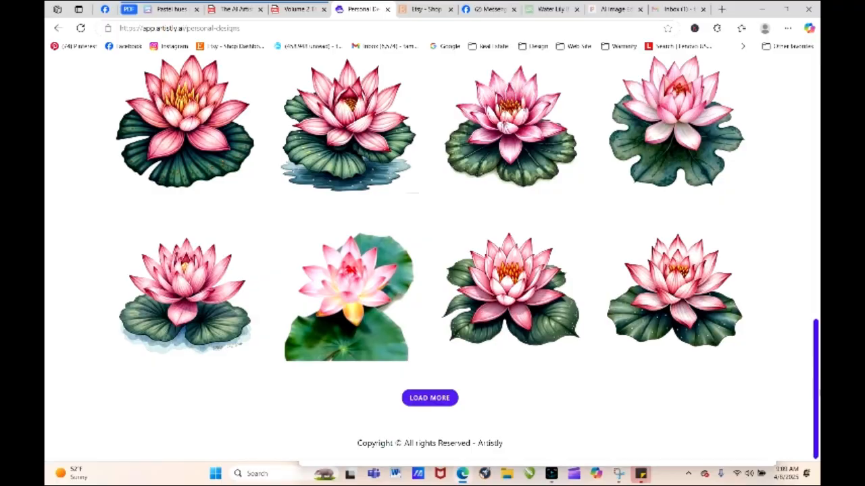
drag(815, 388, 806, 82)
mouse_move(817, 138)
mouse_down()
mouse_move(817, 322)
mouse_move(811, 129)
mouse_up()
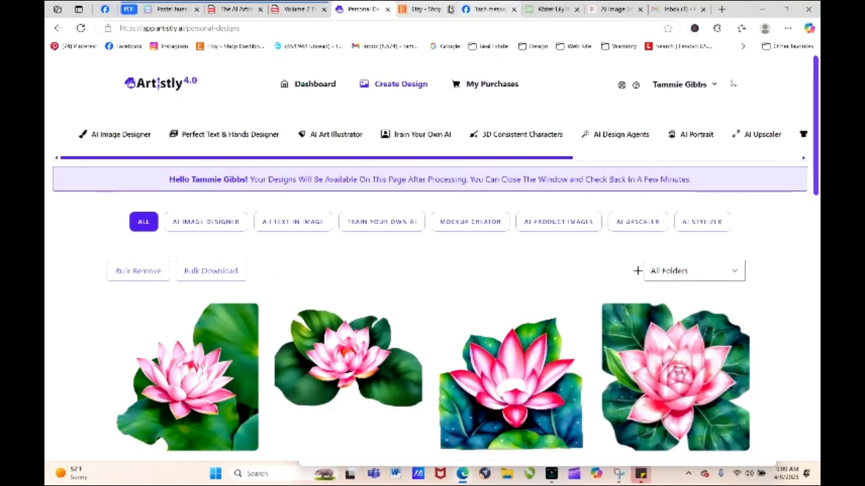
- Dismiss the Canva offer on the Pixabay water lily photo page and view the Fun and Frugal Living home page
click(554, 10)
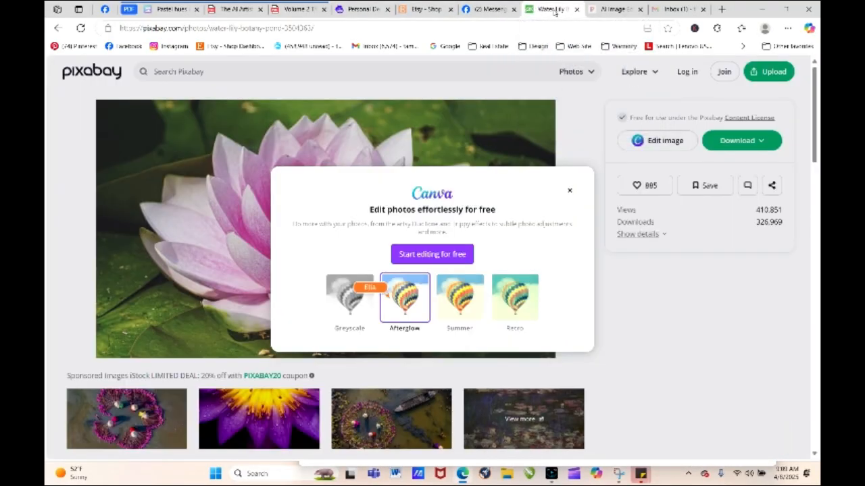
click(568, 192)
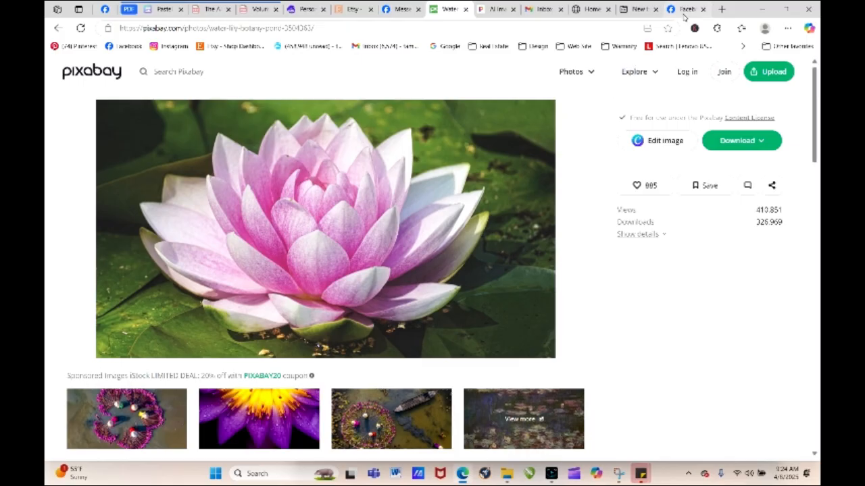
click(593, 9)
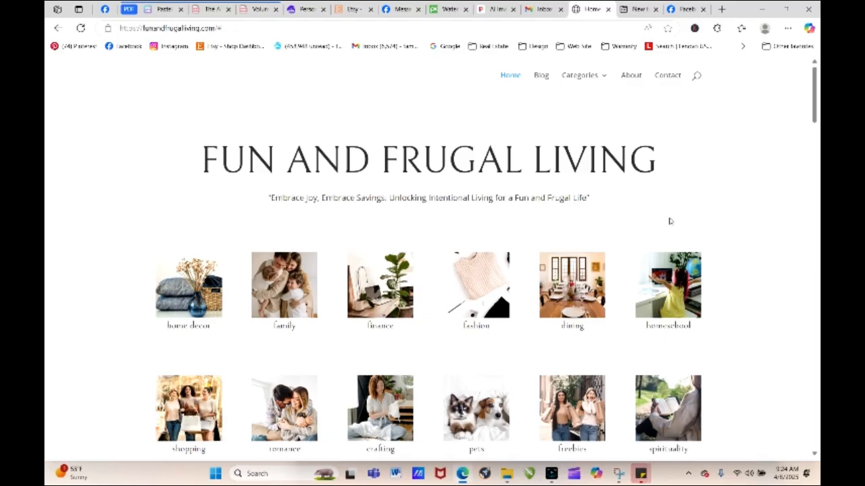
mouse_move(816, 110)
mouse_down()
mouse_move(815, 421)
mouse_move(816, 94)
mouse_up()
mouse_move(551, 475)
click(551, 454)
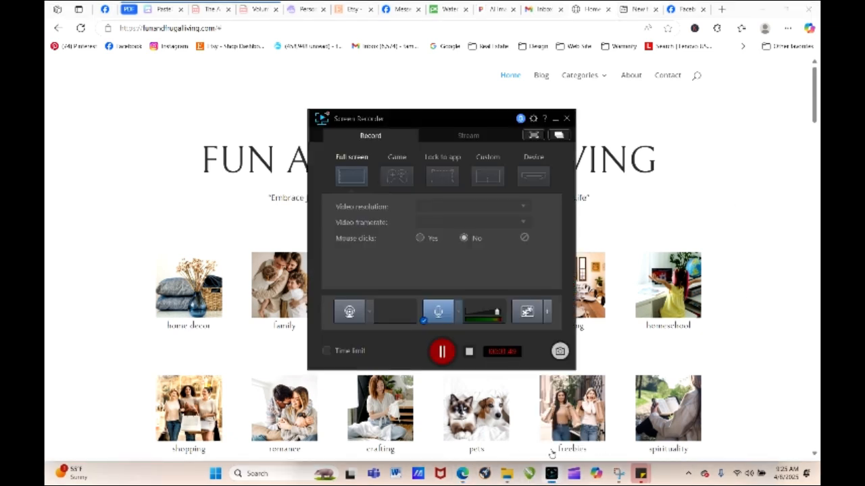